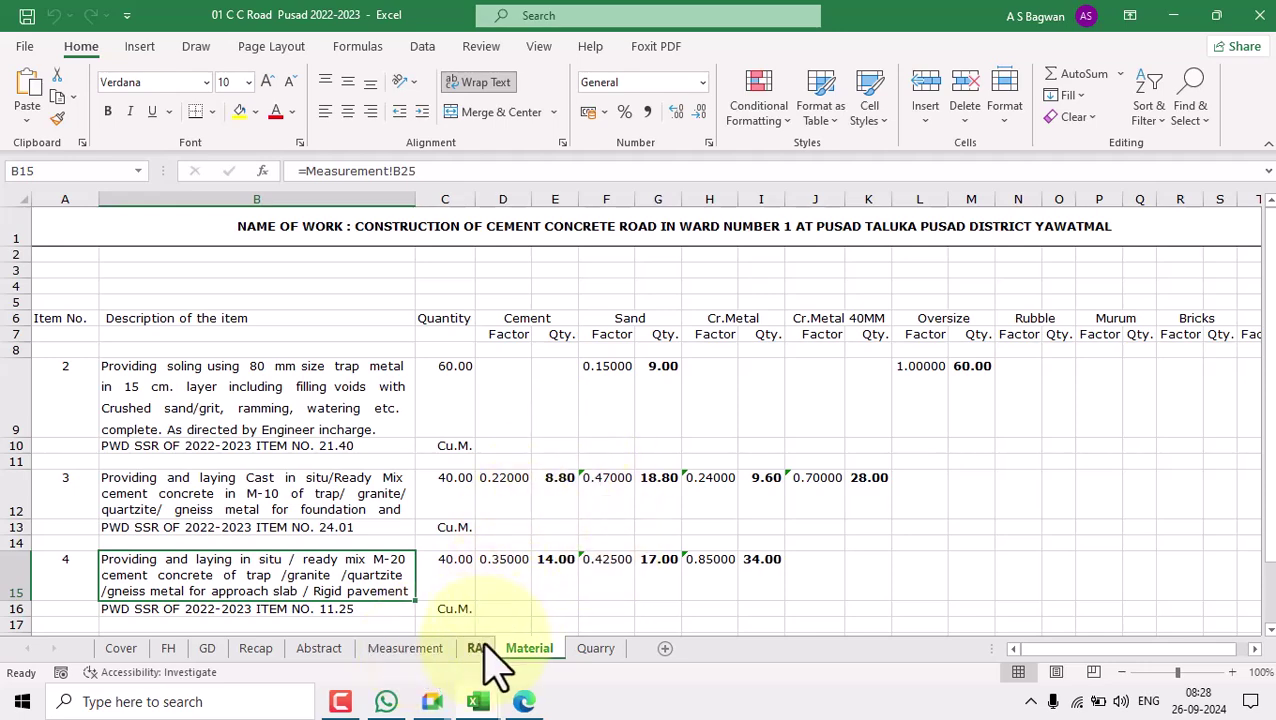
Review the material column headings in row 6, from Cement through Steel.
{"action": "left_click", "coordinate": [531, 320]}
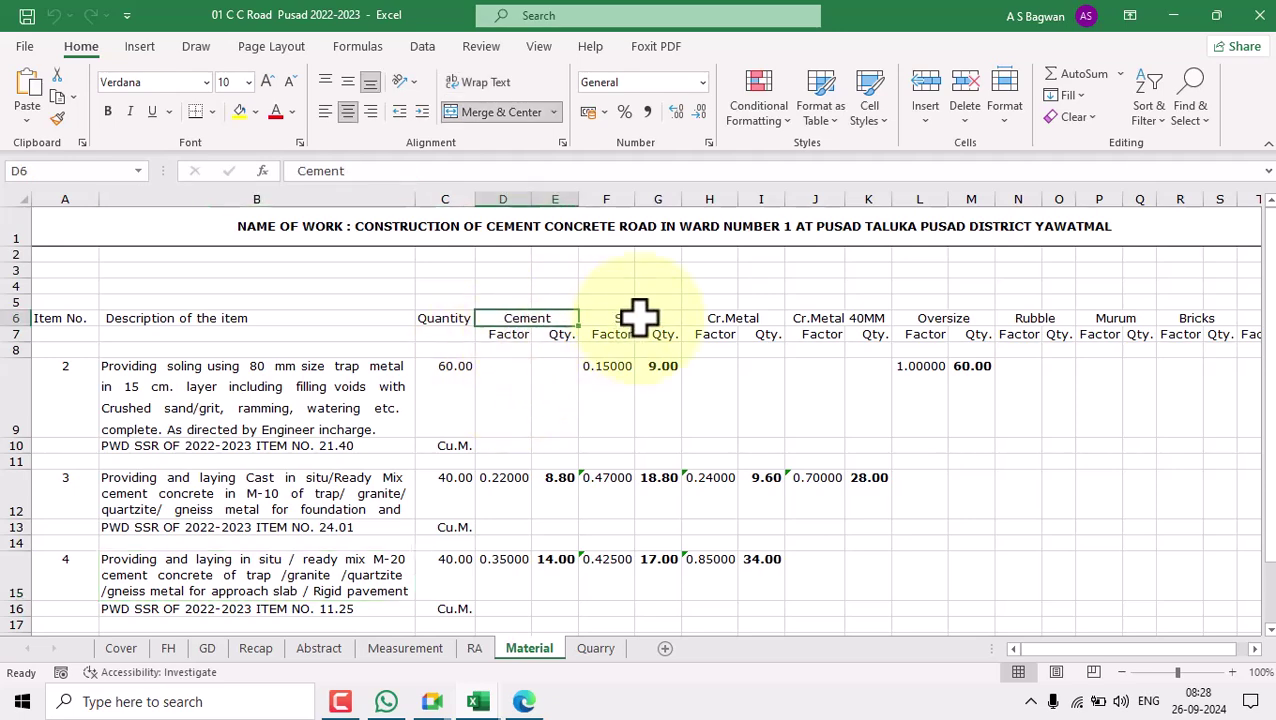
{"action": "left_click", "coordinate": [638, 319]}
{"action": "left_click", "coordinate": [731, 320]}
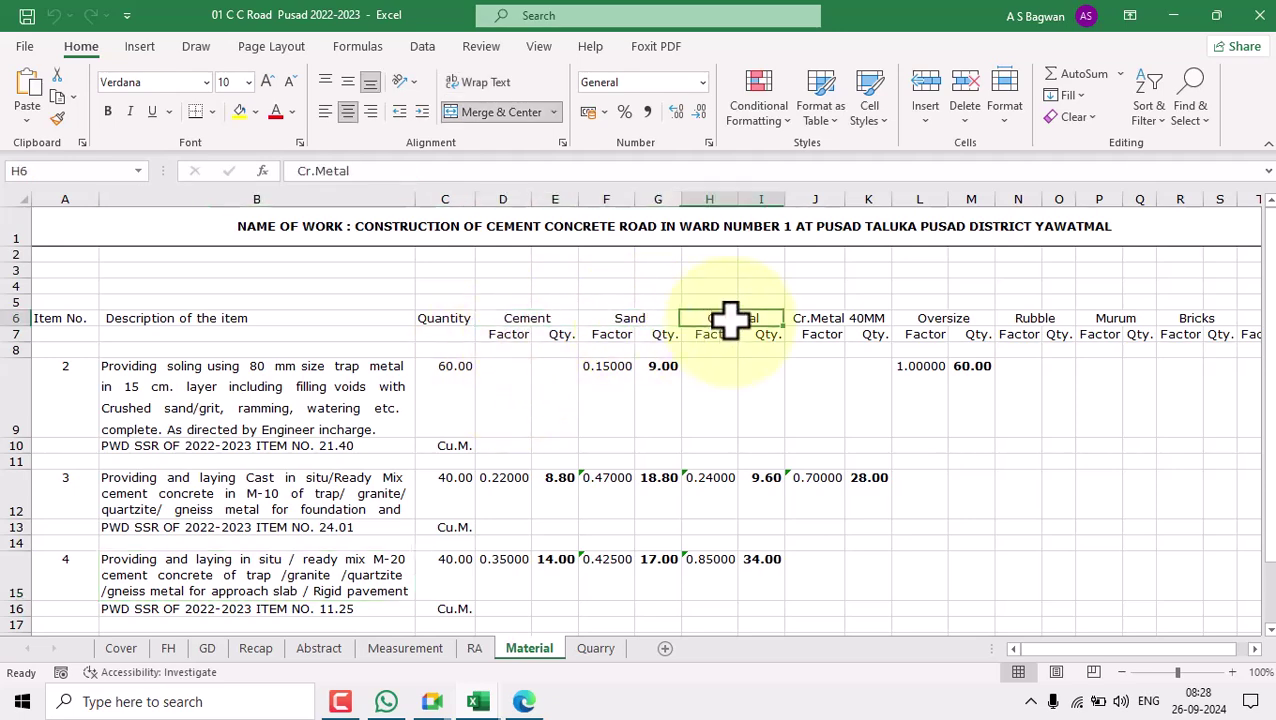
{"action": "left_click", "coordinate": [830, 318]}
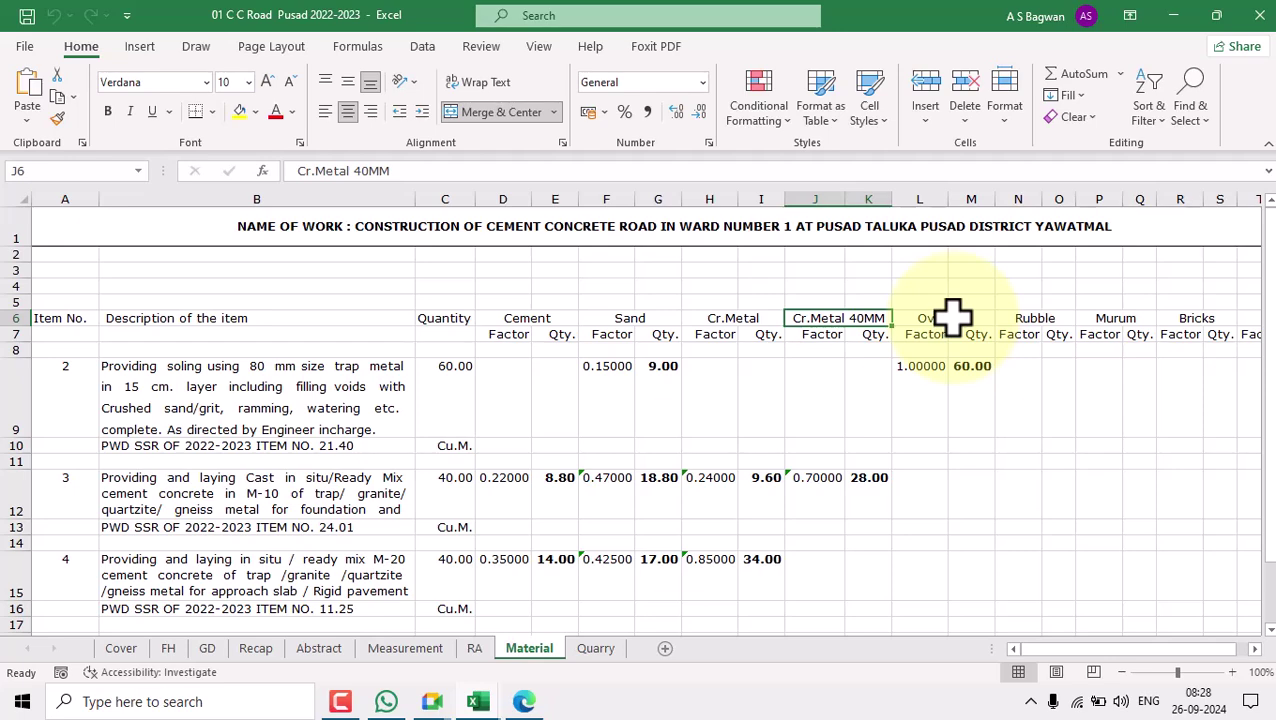
{"action": "left_click", "coordinate": [953, 317]}
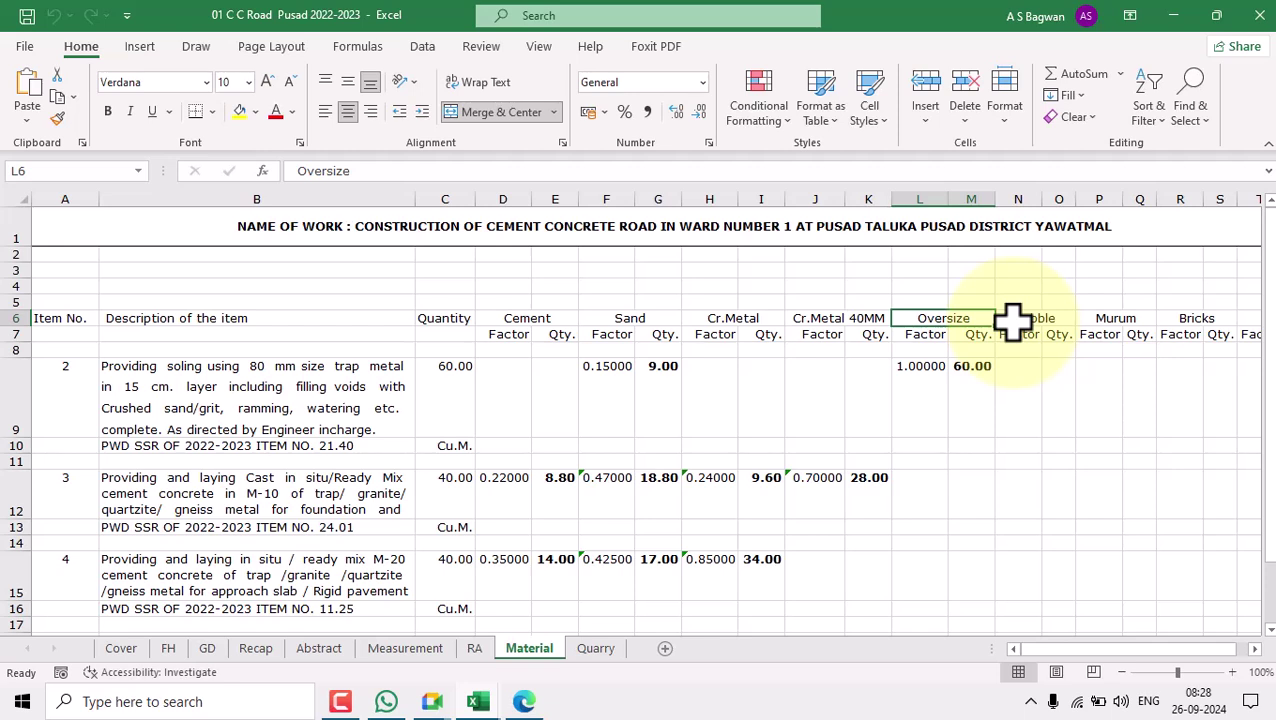
{"action": "left_click", "coordinate": [1036, 320]}
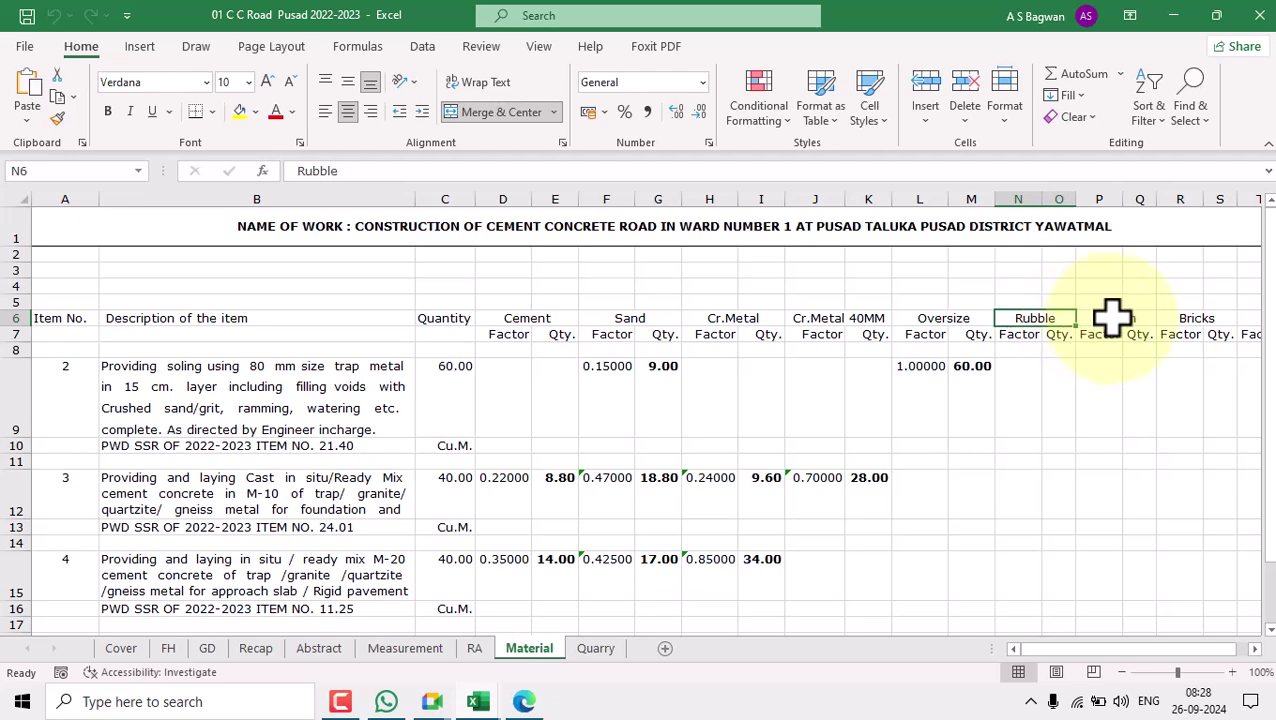
{"action": "left_click", "coordinate": [1112, 318]}
{"action": "left_click", "coordinate": [1202, 318]}
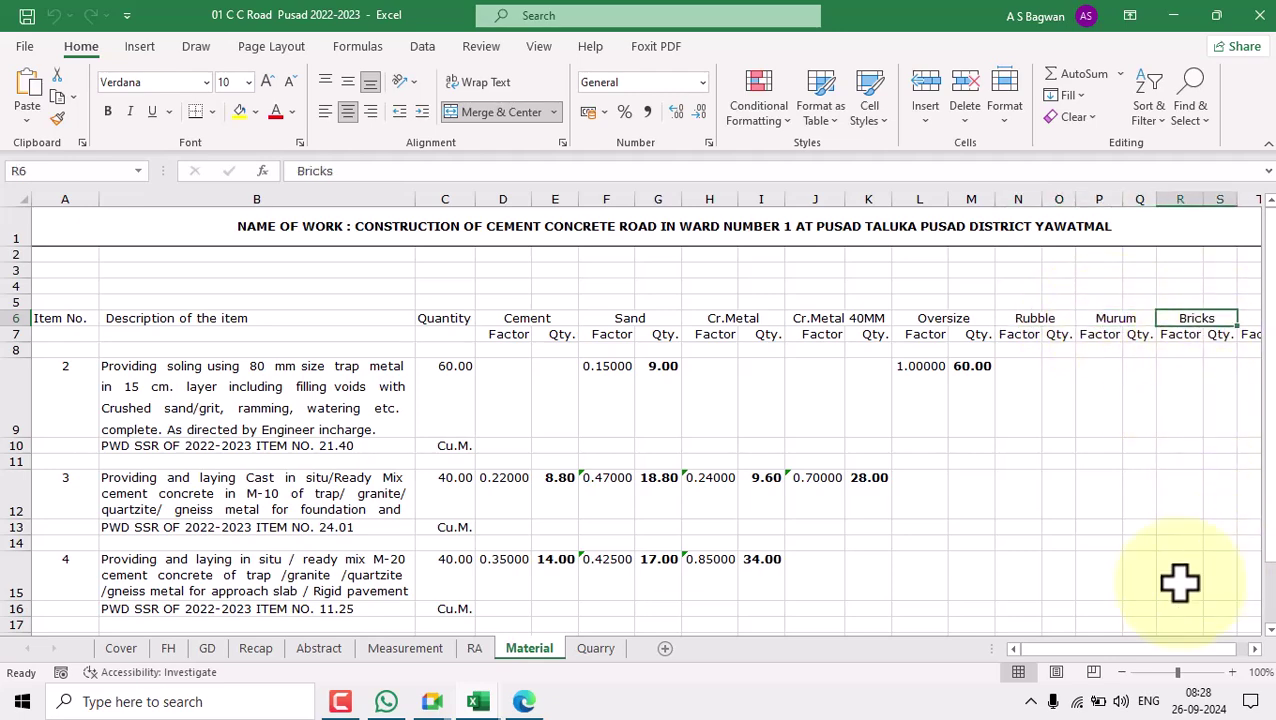
{"action": "left_click_drag", "start_coordinate": [1196, 648], "coordinate": [1219, 648]}
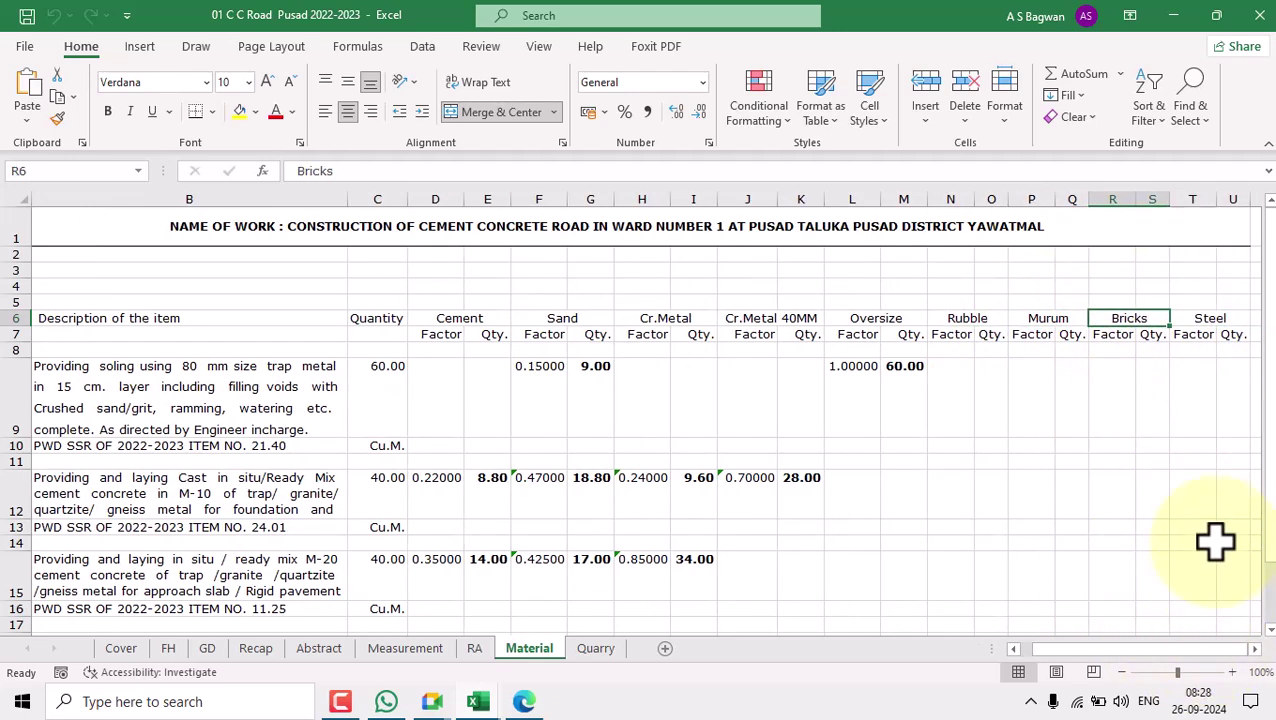
{"action": "left_click", "coordinate": [1210, 319]}
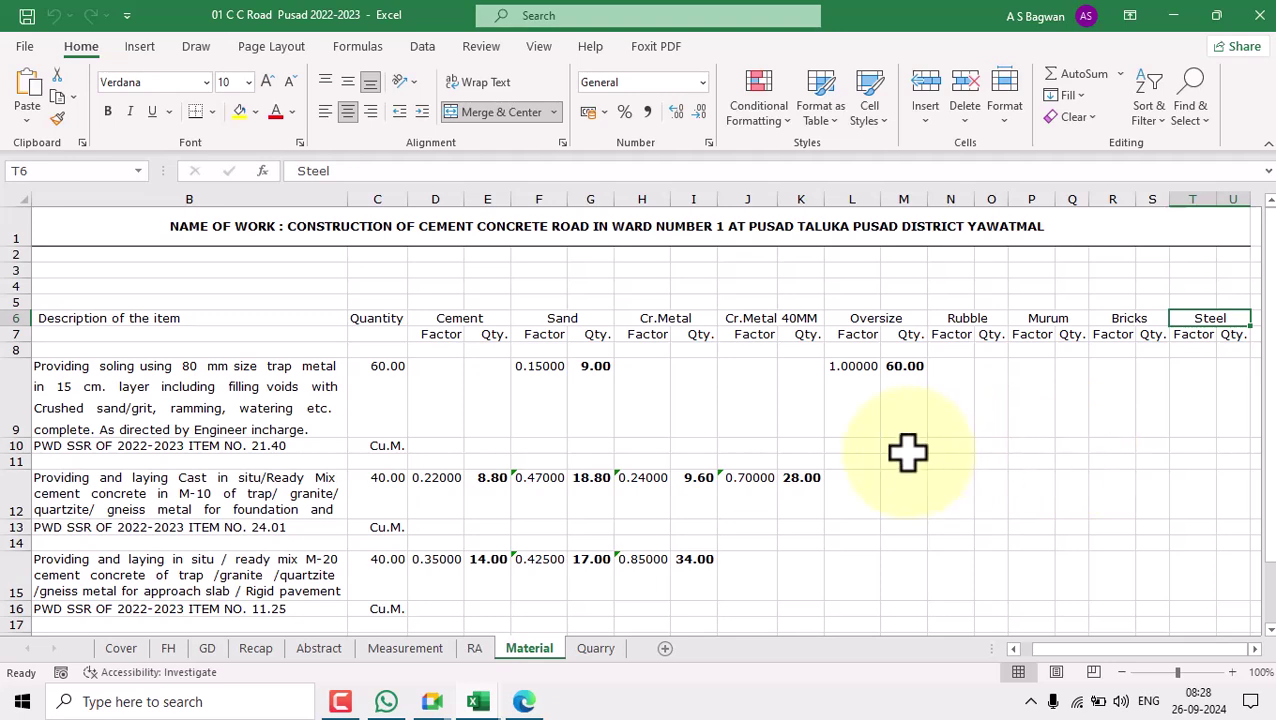
Examine the cement, sand and crushed metal totals in row 21, the Cement headings, and the soling item's description and quantity.
{"action": "scroll", "coordinate": [906, 450], "scroll_direction": "down", "scroll_amount": 3}
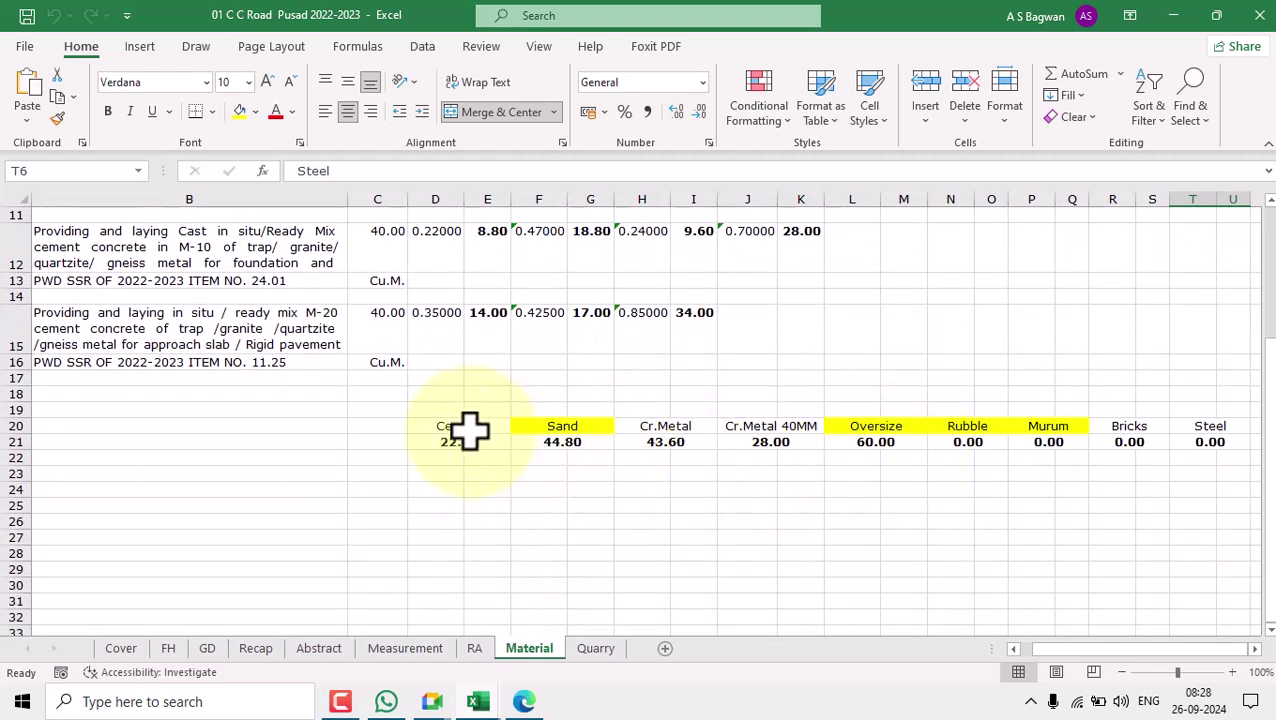
{"action": "left_click", "coordinate": [463, 441]}
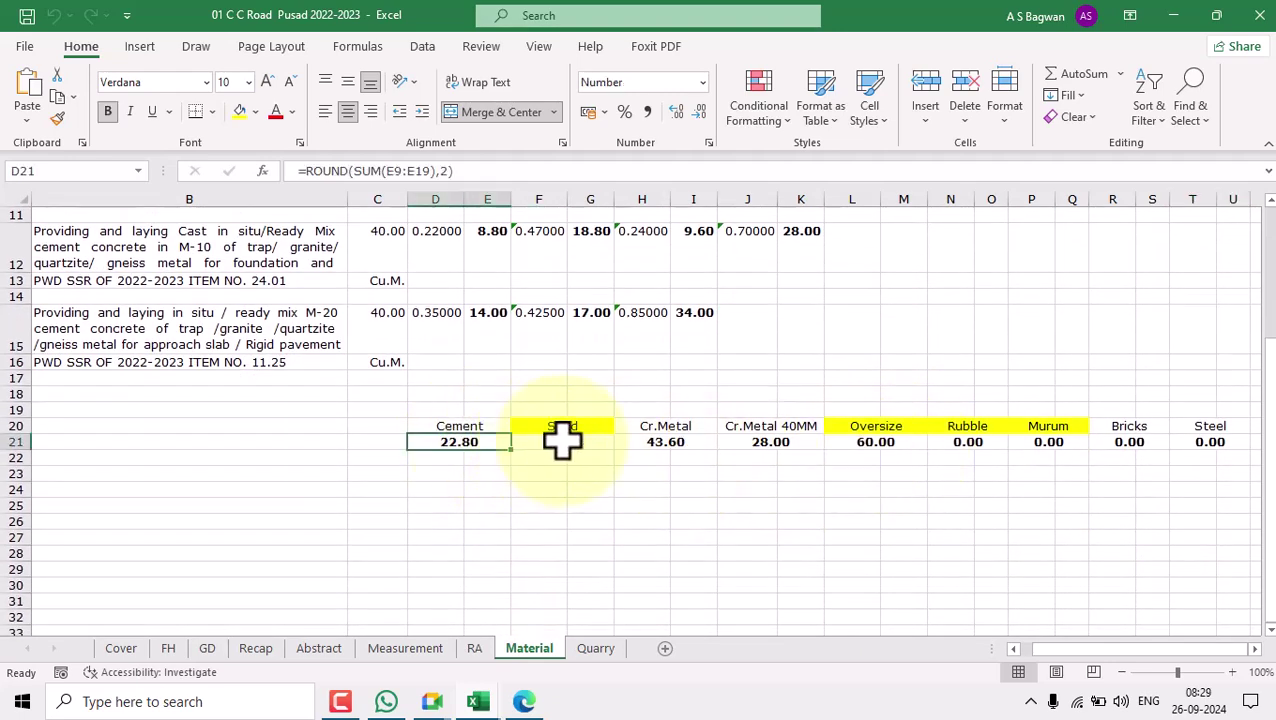
{"action": "left_click", "coordinate": [572, 441]}
{"action": "left_click", "coordinate": [645, 440]}
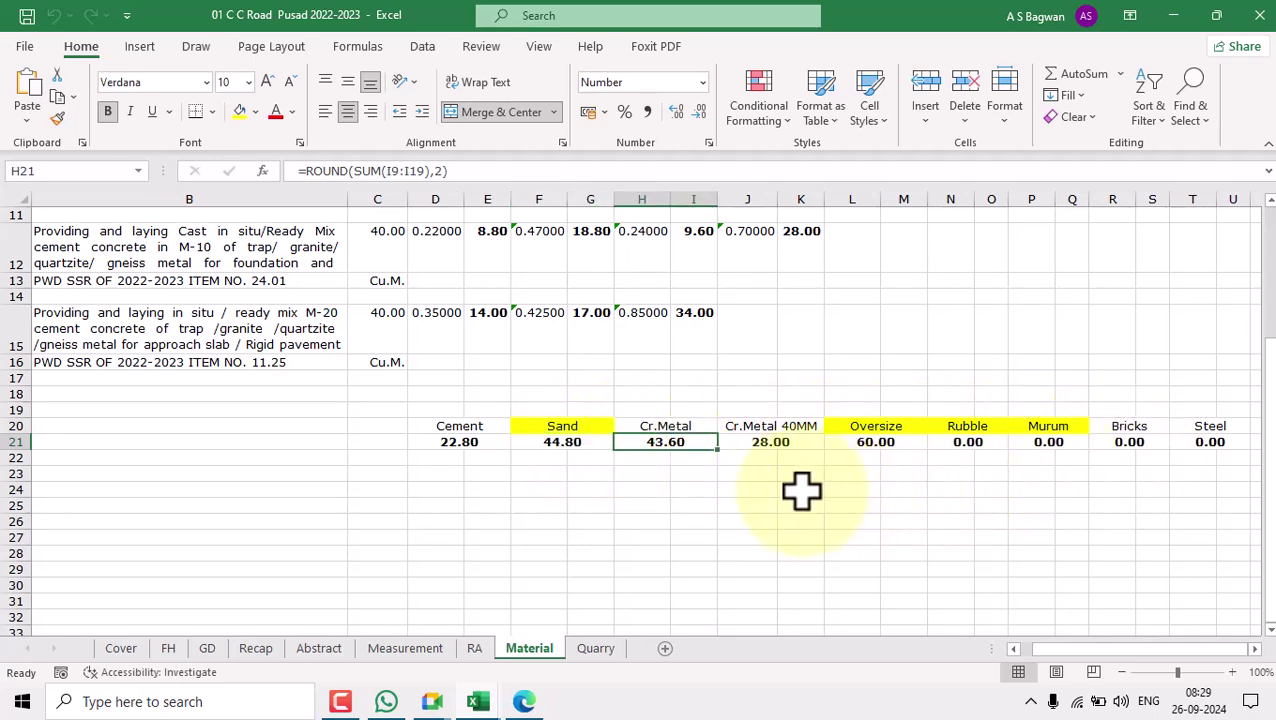
{"action": "scroll", "coordinate": [799, 490], "scroll_direction": "up", "scroll_amount": 4}
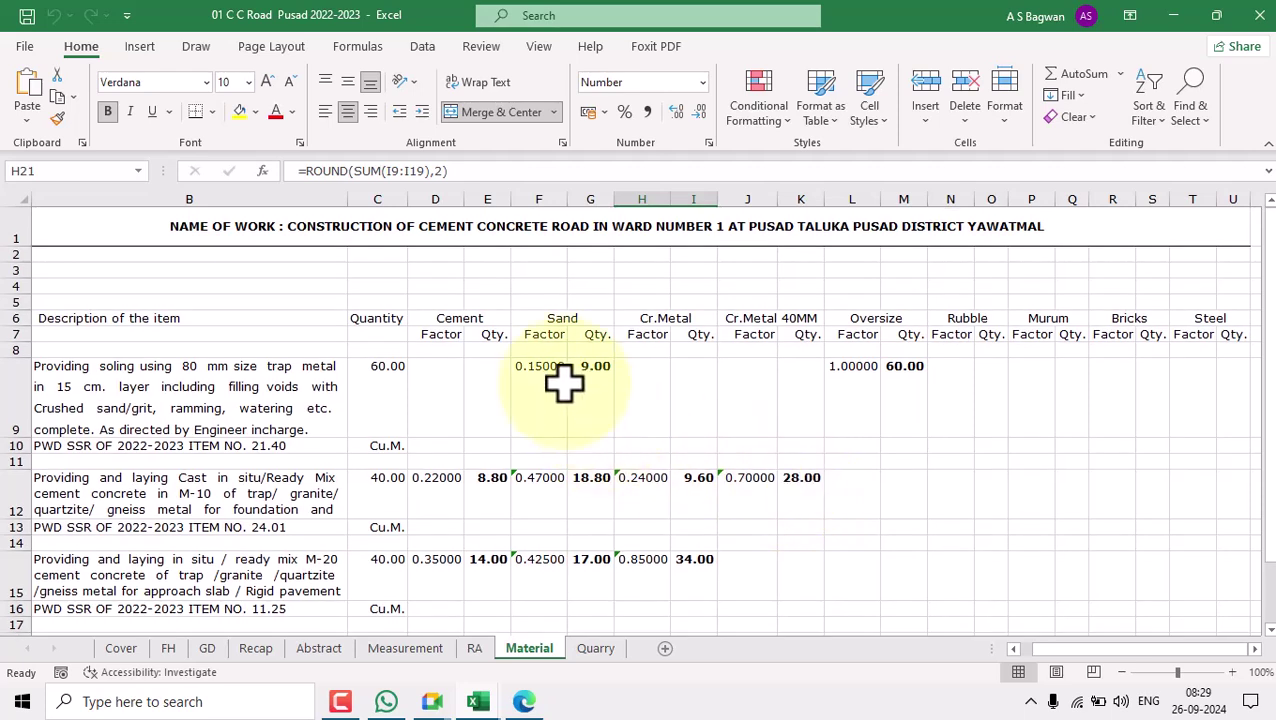
{"action": "left_click", "coordinate": [458, 321]}
{"action": "left_click", "coordinate": [501, 334]}
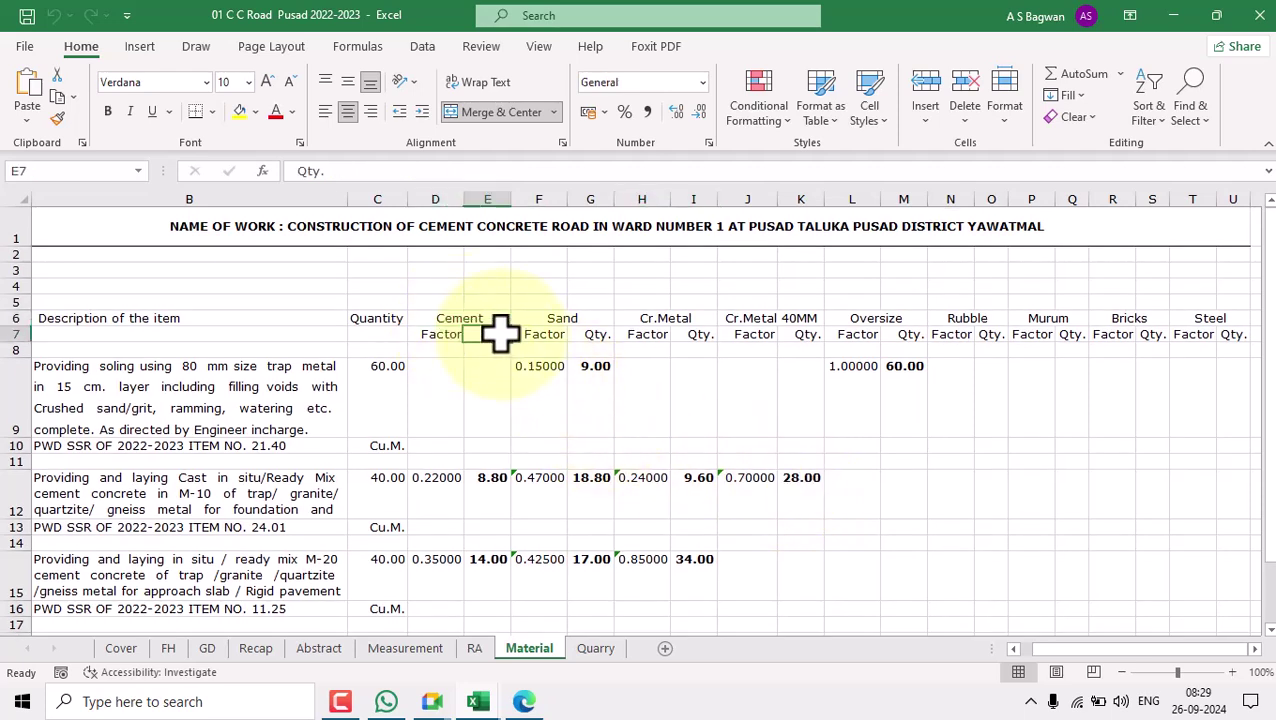
{"action": "left_click", "coordinate": [330, 389]}
{"action": "left_click", "coordinate": [377, 385]}
{"action": "left_click", "coordinate": [248, 386]}
{"action": "left_click", "coordinate": [366, 390]}
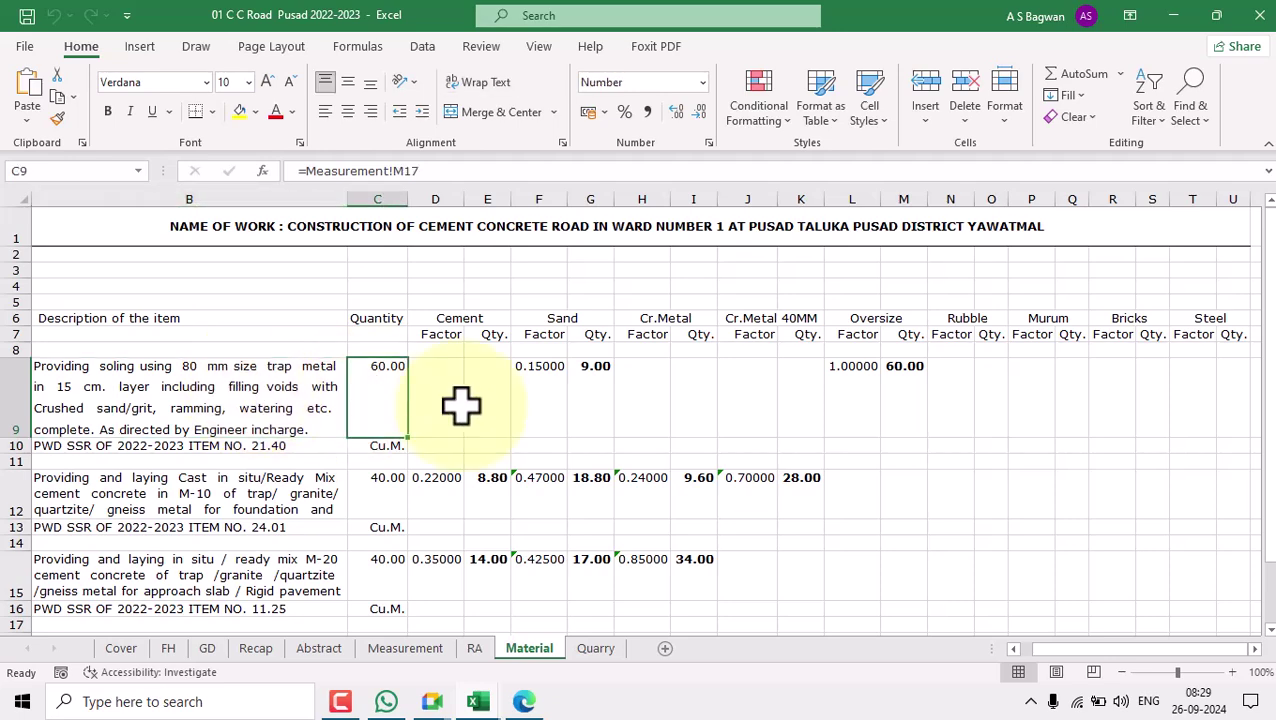
Merge and center cells D22:E22 below the Cement total and enter the unit MT.
{"action": "scroll", "coordinate": [700, 410], "scroll_direction": "down", "scroll_amount": 2}
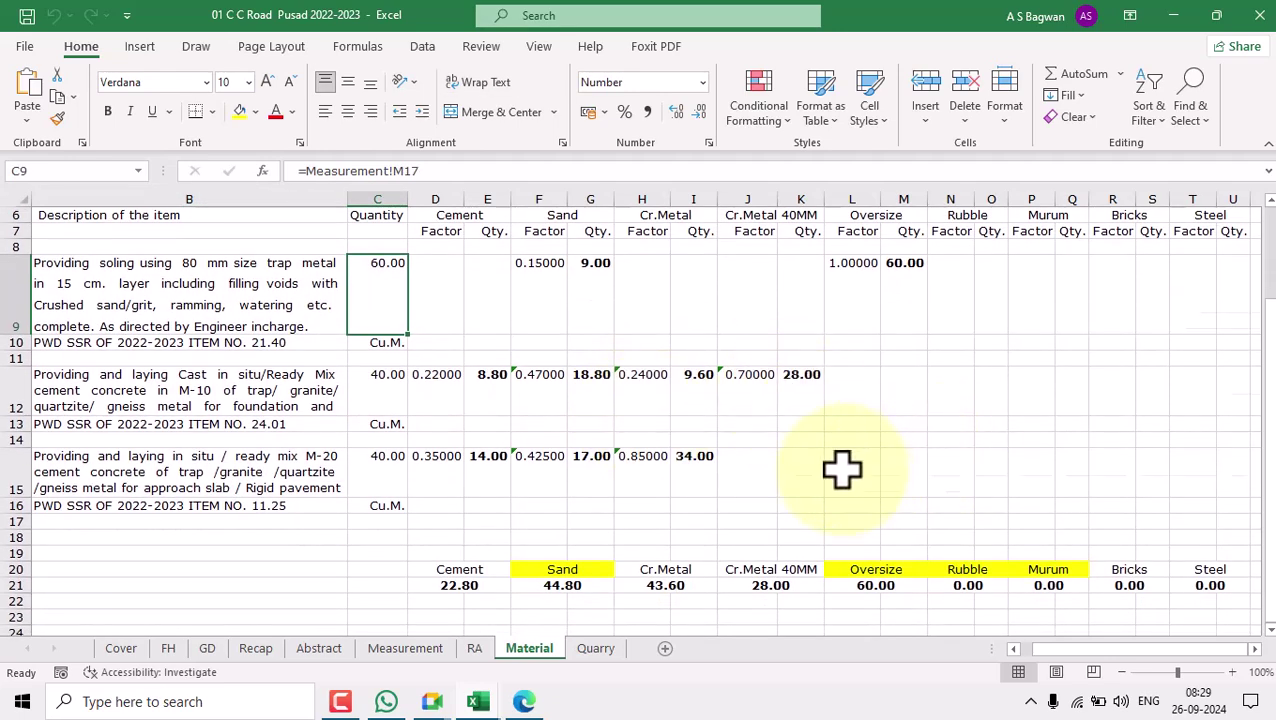
{"action": "scroll", "coordinate": [700, 470], "scroll_direction": "down", "scroll_amount": 2}
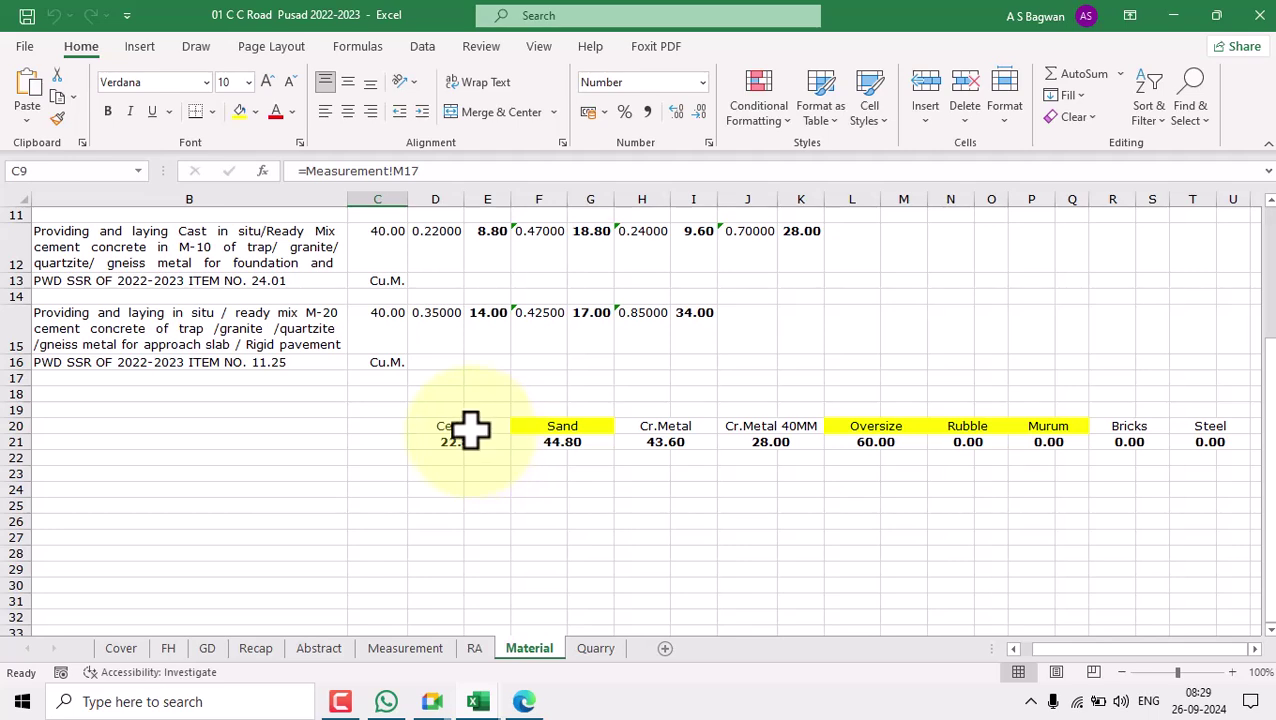
{"action": "left_click_drag", "start_coordinate": [447, 457], "coordinate": [475, 457]}
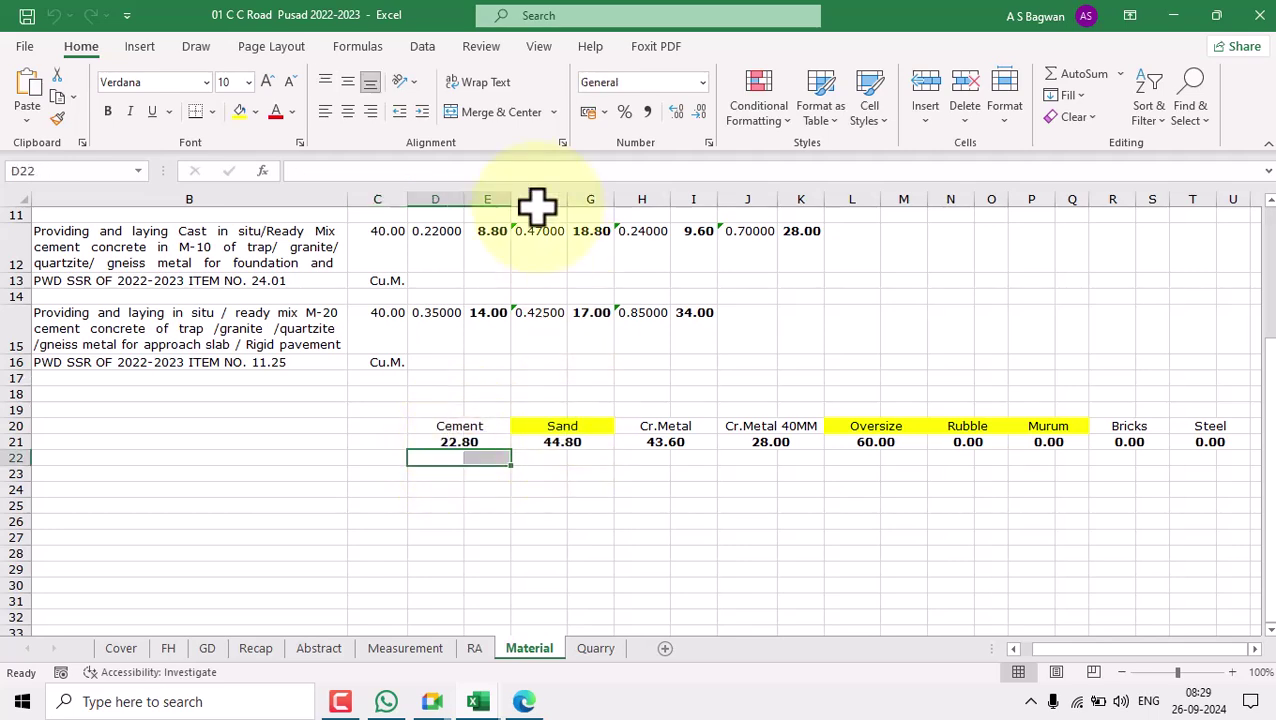
{"action": "left_click", "coordinate": [492, 114]}
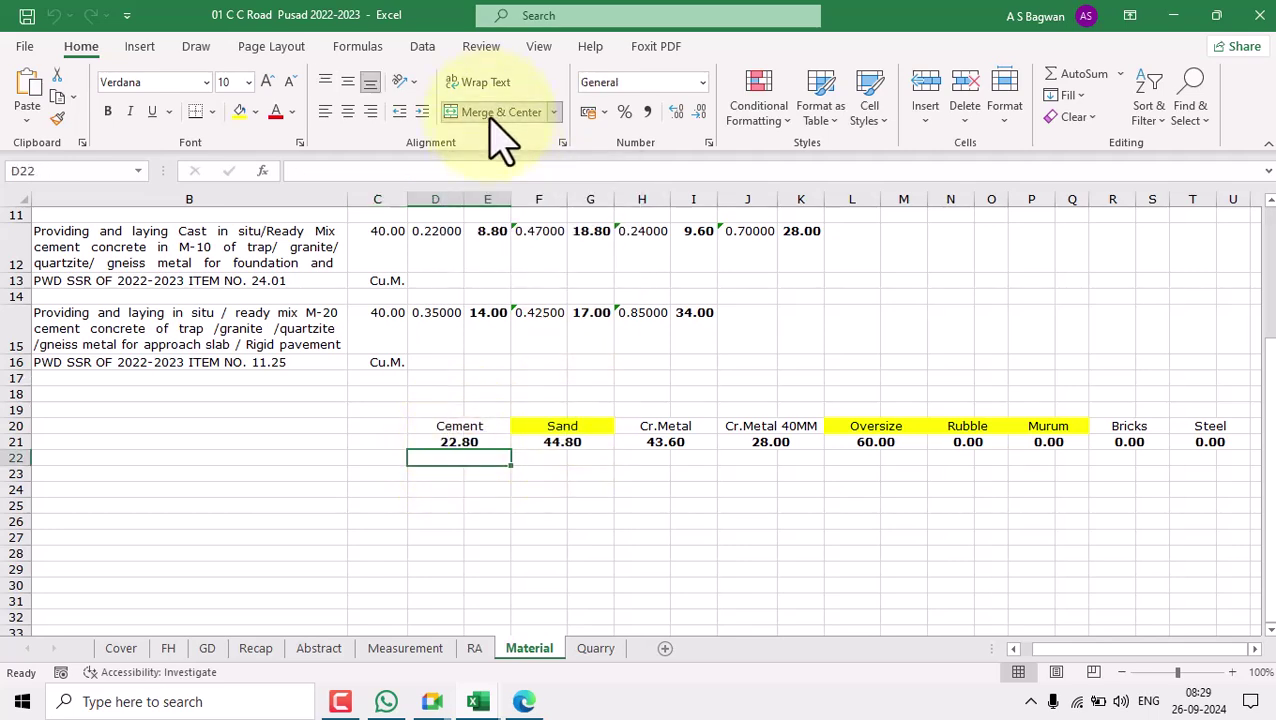
{"action": "left_click", "coordinate": [482, 488]}
{"action": "left_click", "coordinate": [461, 456]}
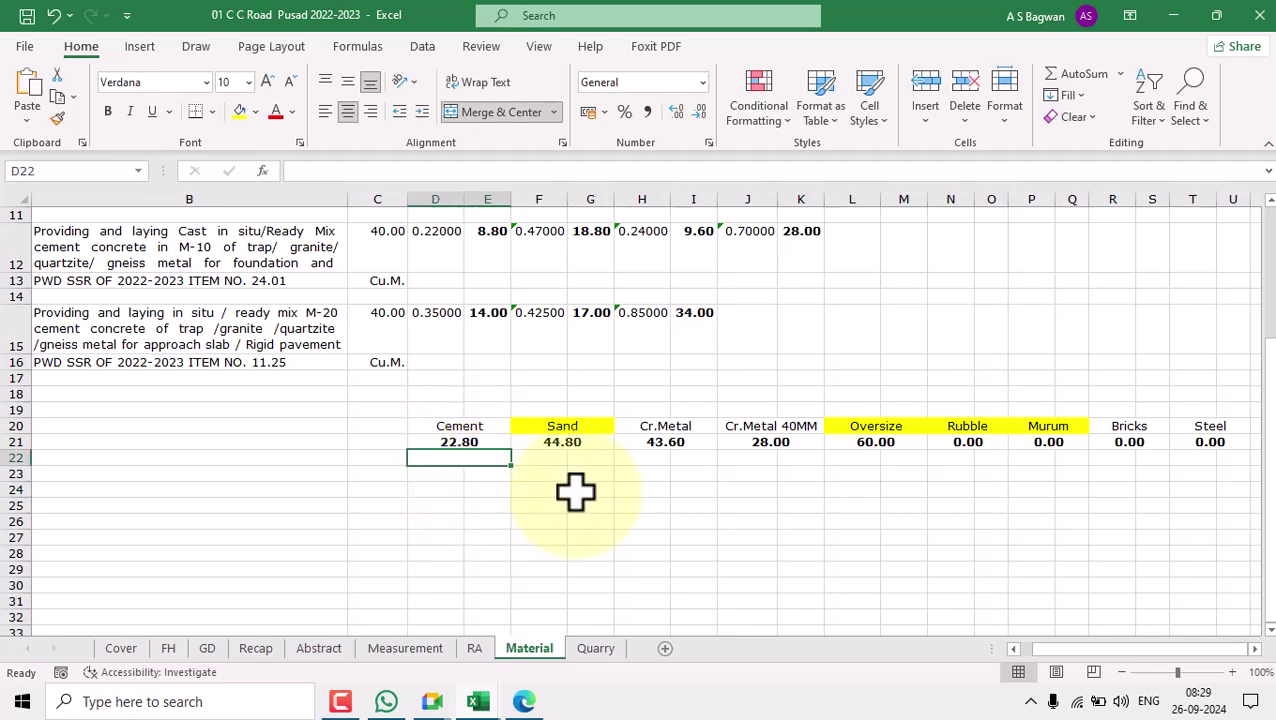
{"action": "type", "text": "M"}
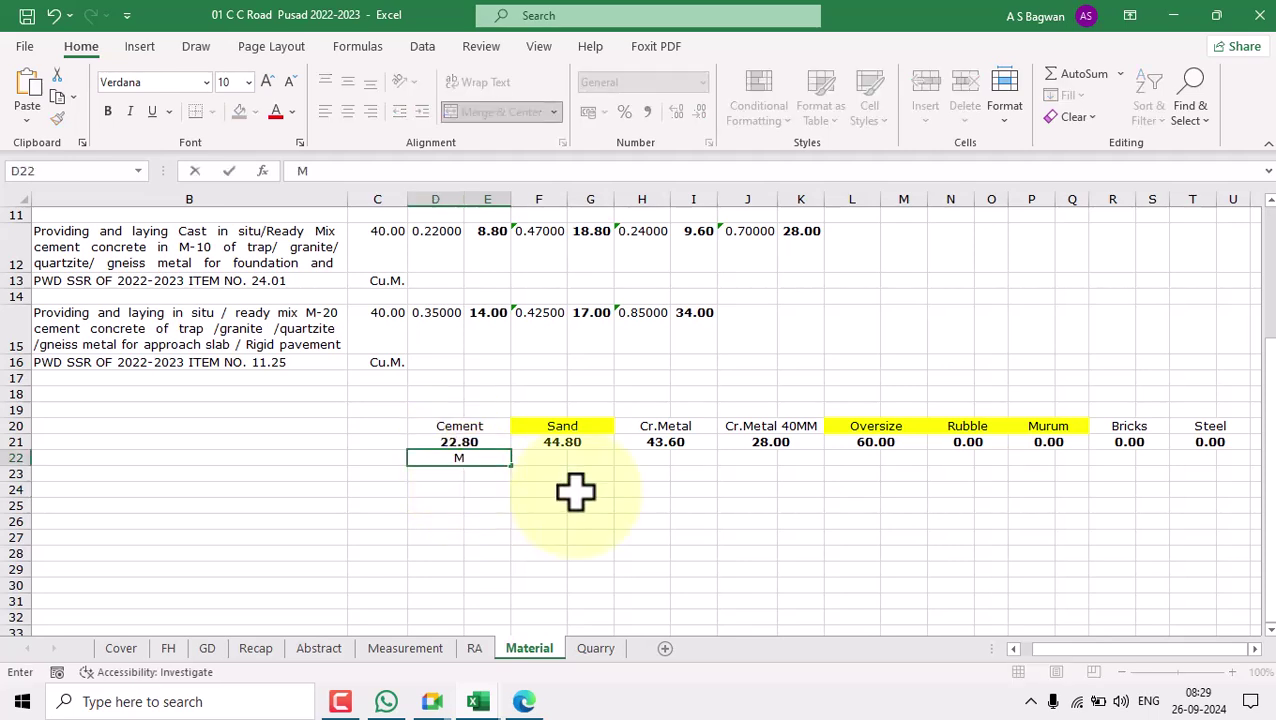
{"action": "type", "text": "T"}
{"action": "key", "text": "Tab"}
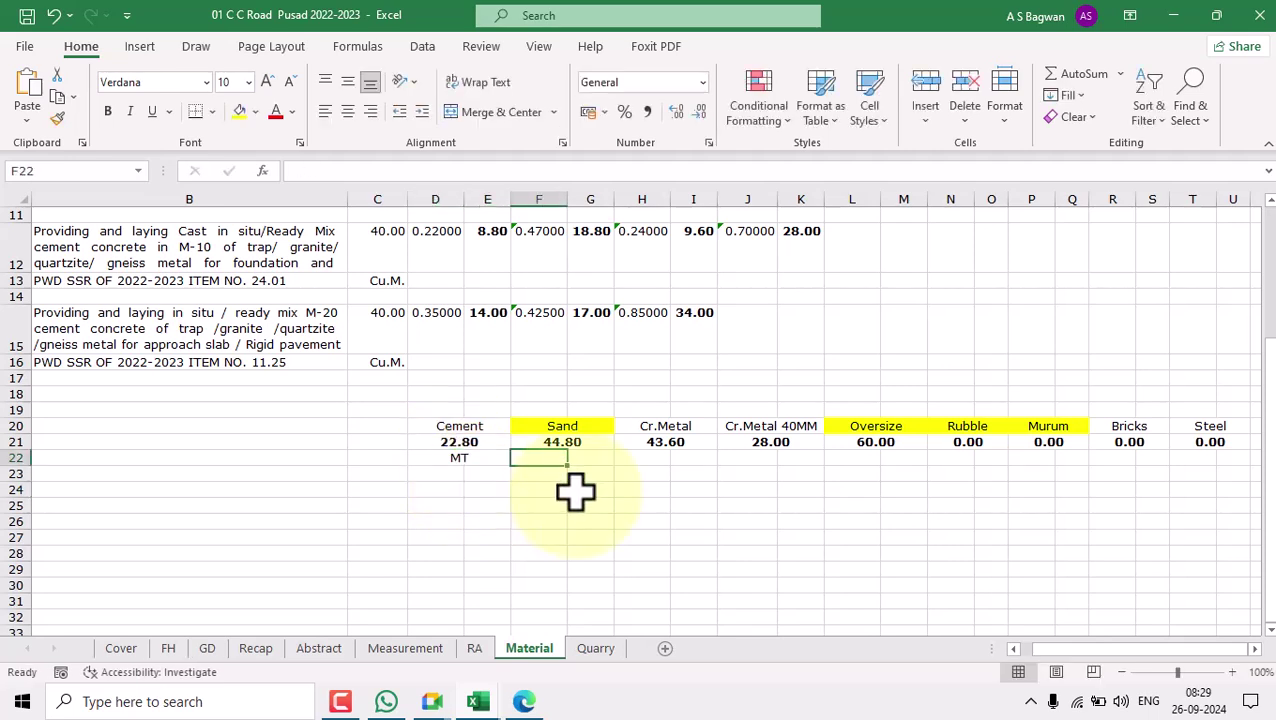
Copy the Cement unit MT to the cells below the Steel total in row 22.
{"action": "left_click", "coordinate": [459, 458]}
{"action": "key", "text": "ctrl+c"}
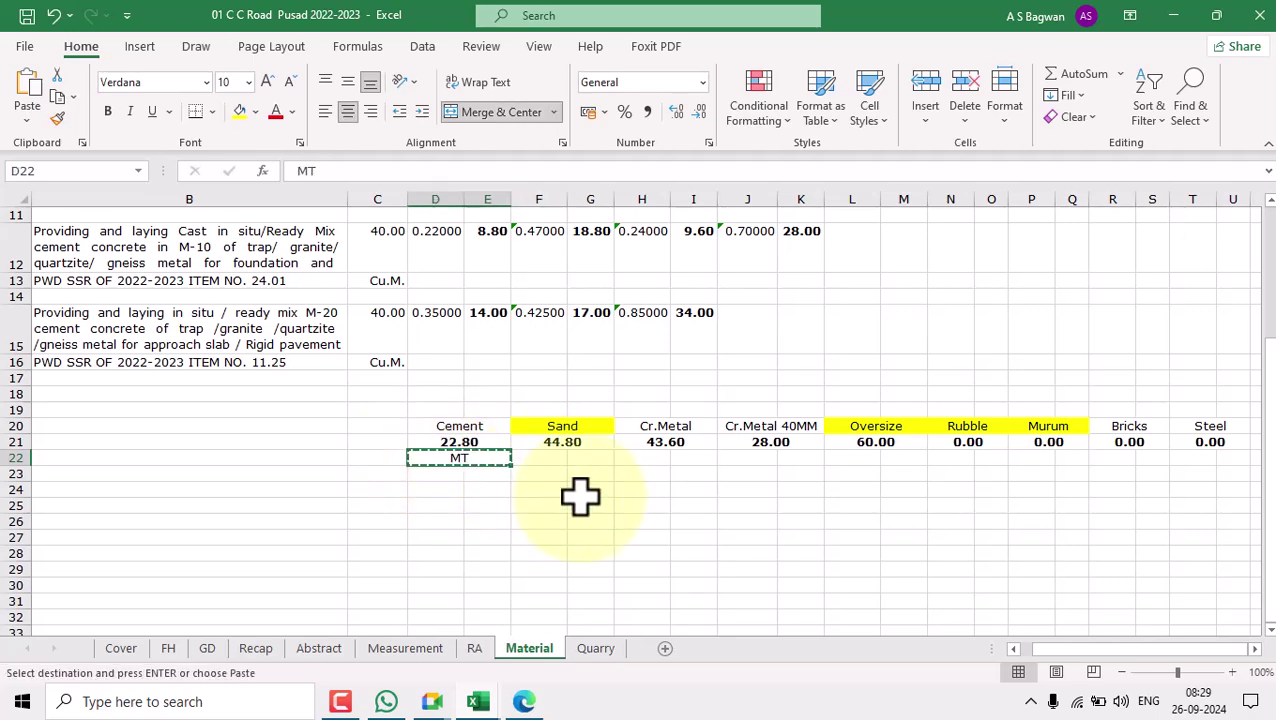
{"action": "left_click", "coordinate": [1193, 455]}
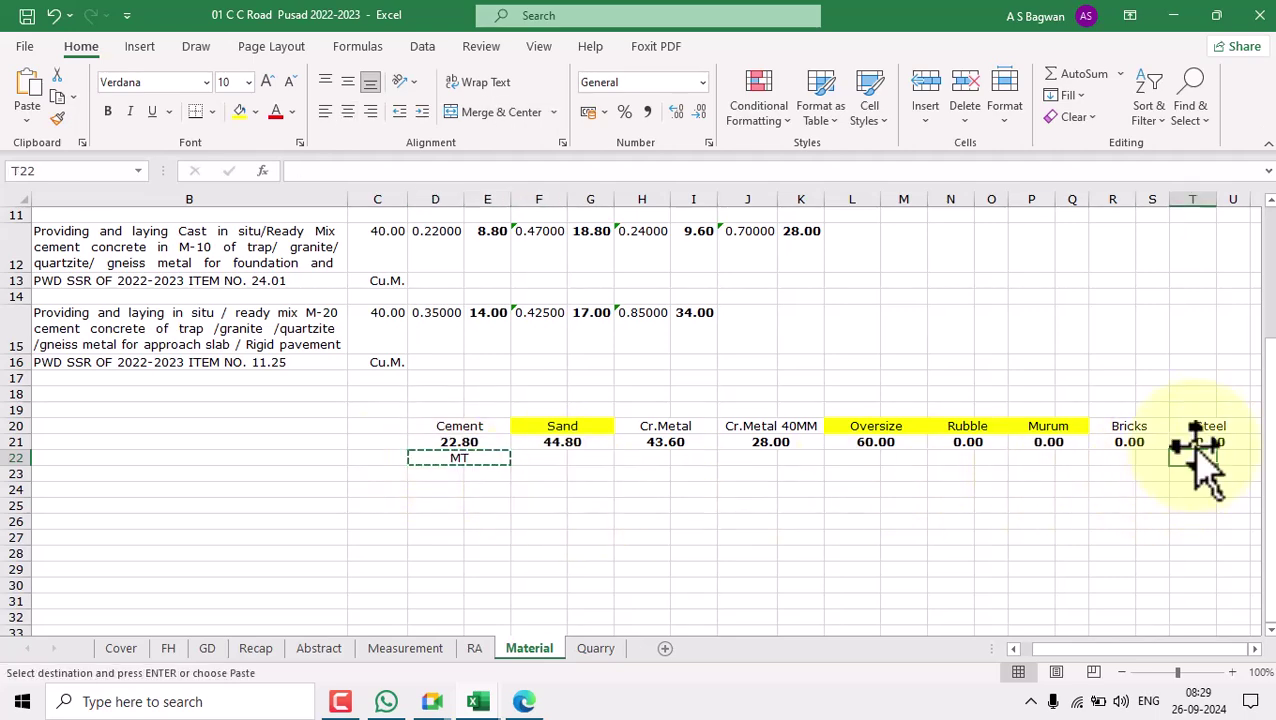
{"action": "scroll", "coordinate": [1192, 300], "scroll_direction": "up", "scroll_amount": 4}
{"action": "scroll", "coordinate": [1190, 330], "scroll_direction": "down", "scroll_amount": 5}
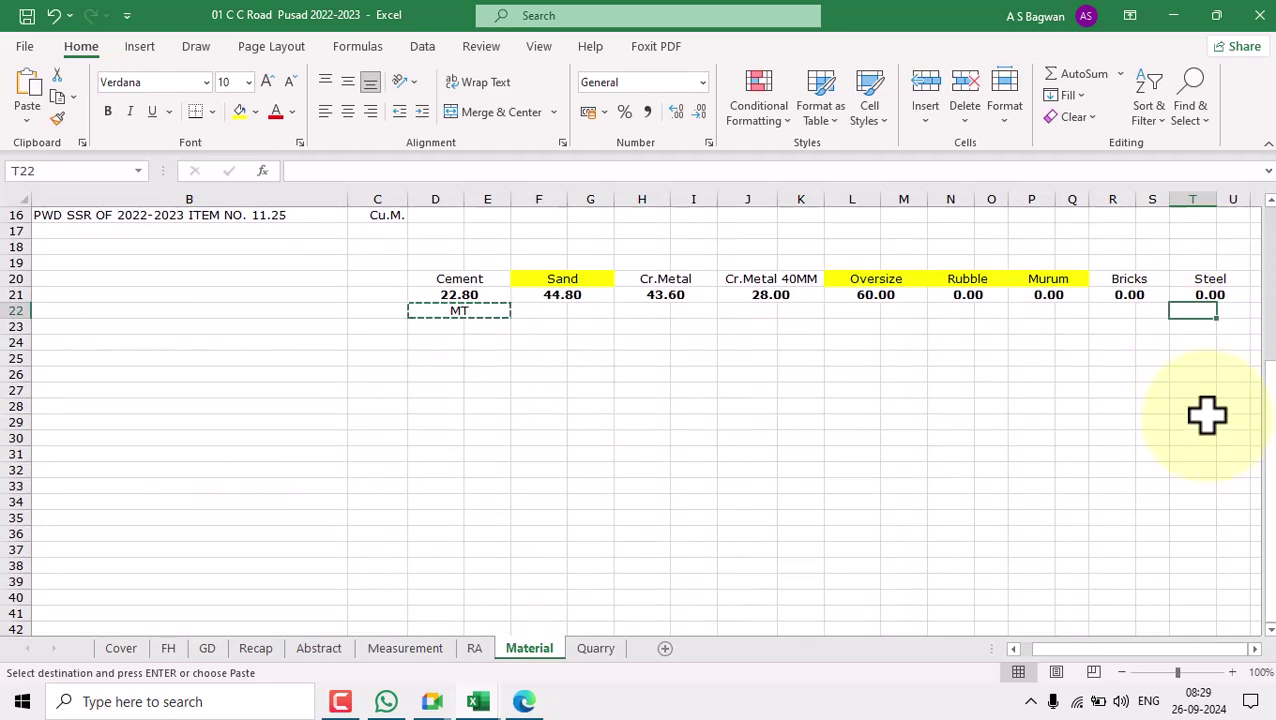
{"action": "key", "text": "ctrl+v"}
{"action": "key", "text": "Escape"}
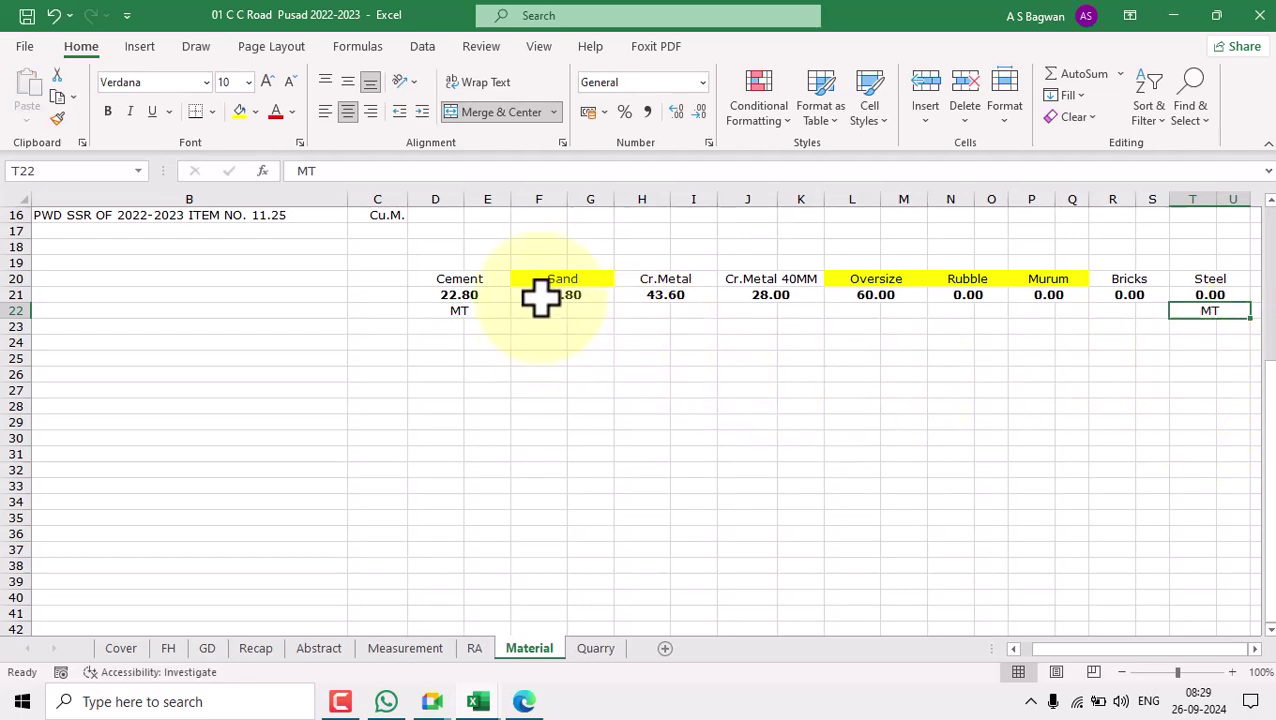
Enter the unit CU M below the Sand total and merge and center it across F22:G22.
{"action": "scroll", "coordinate": [540, 297], "scroll_direction": "up", "scroll_amount": 5}
{"action": "scroll", "coordinate": [544, 302], "scroll_direction": "down", "scroll_amount": 3}
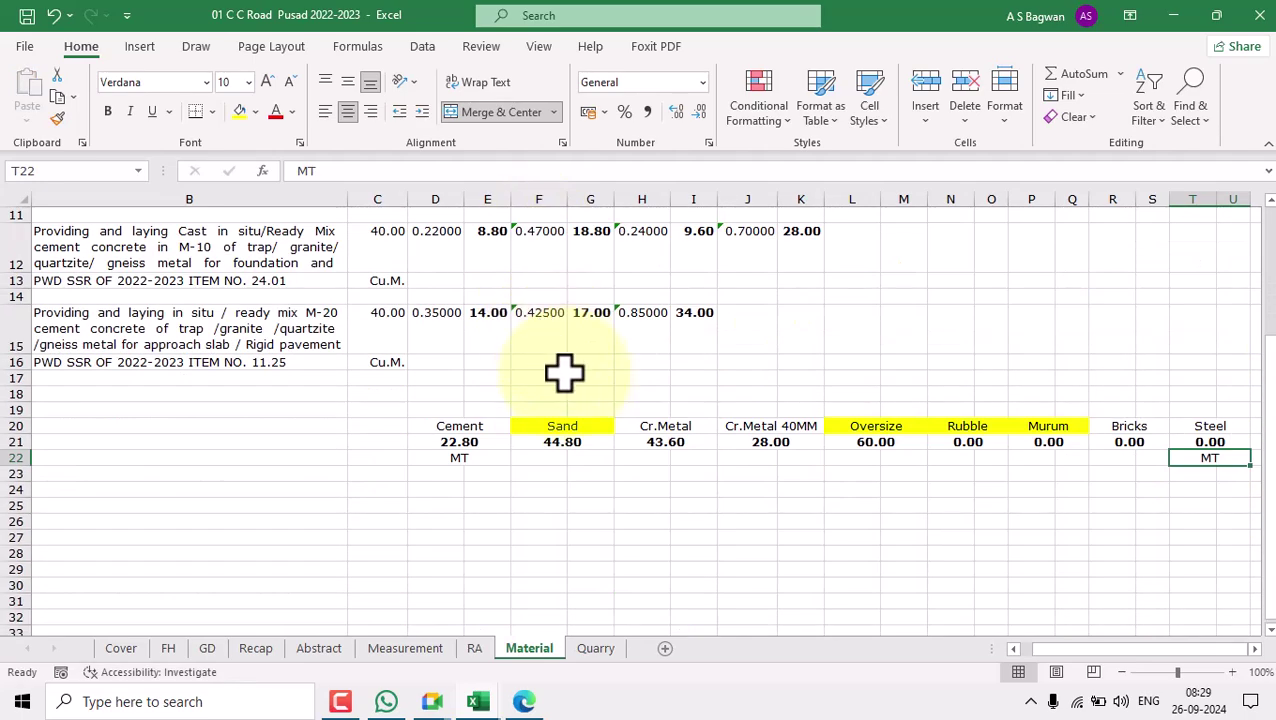
{"action": "left_click", "coordinate": [535, 457]}
{"action": "type", "text": "CU M"}
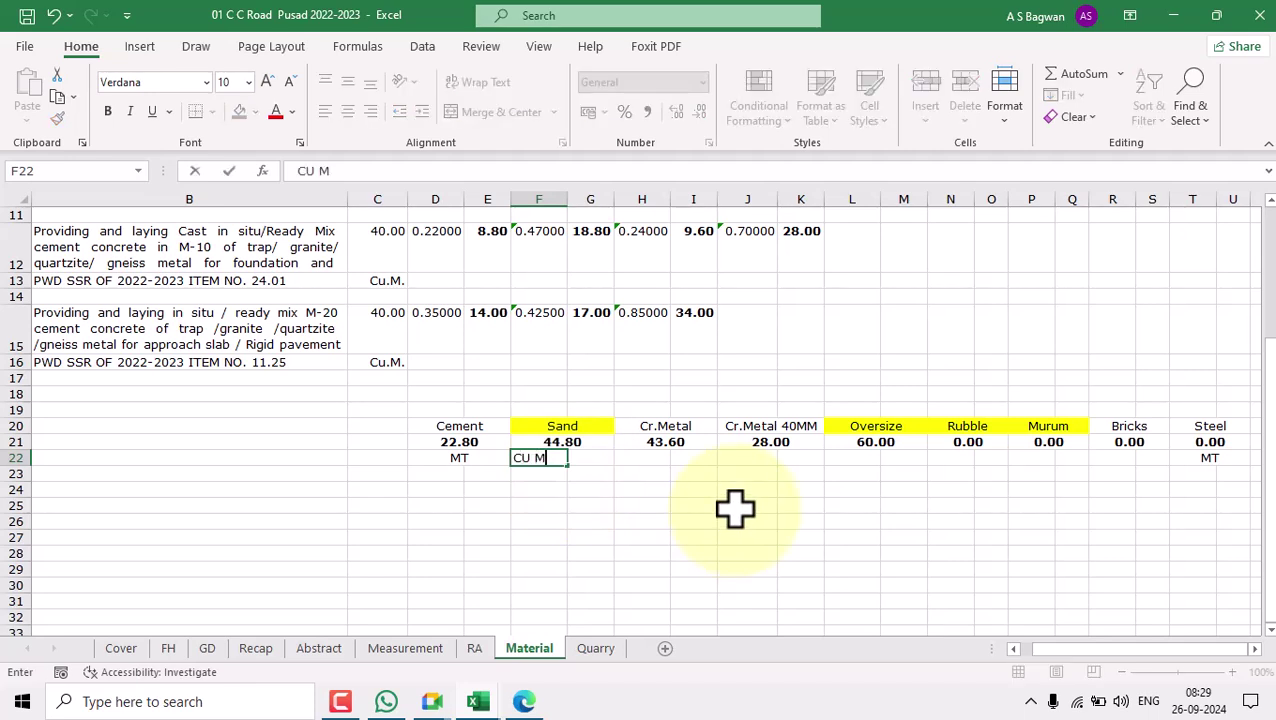
{"action": "key", "text": "Tab"}
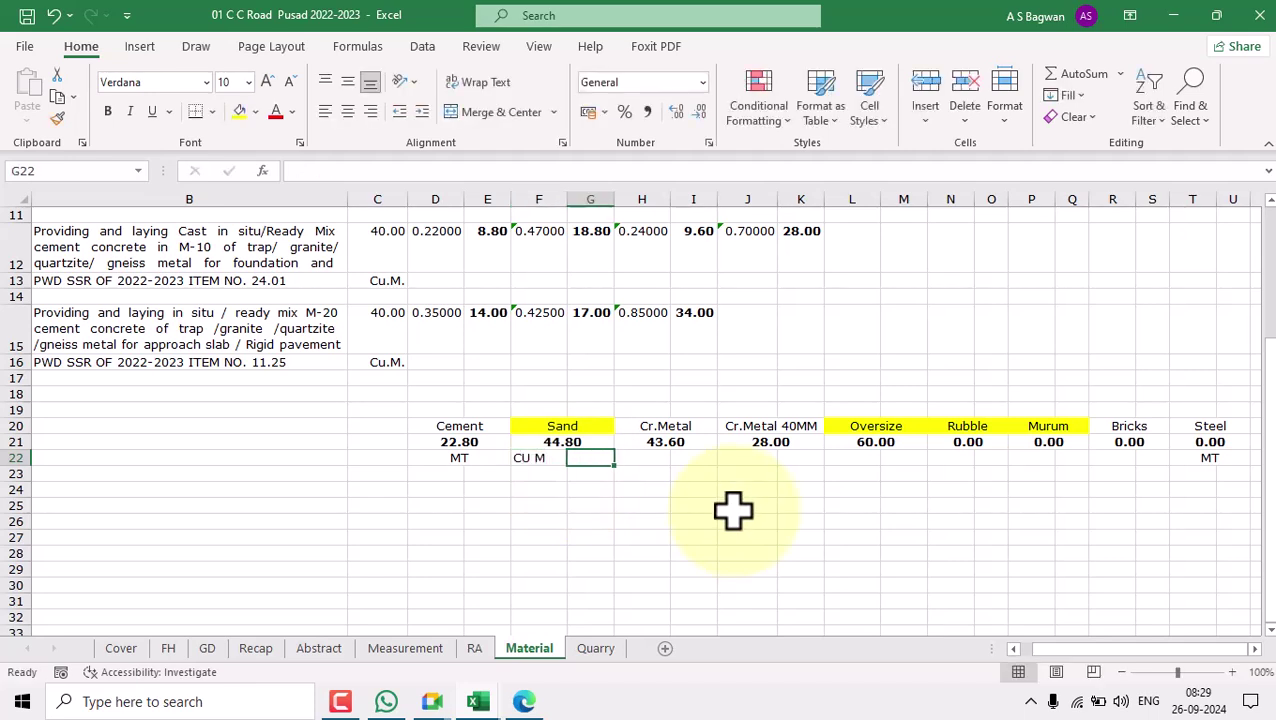
{"action": "left_click_drag", "start_coordinate": [548, 458], "coordinate": [573, 457]}
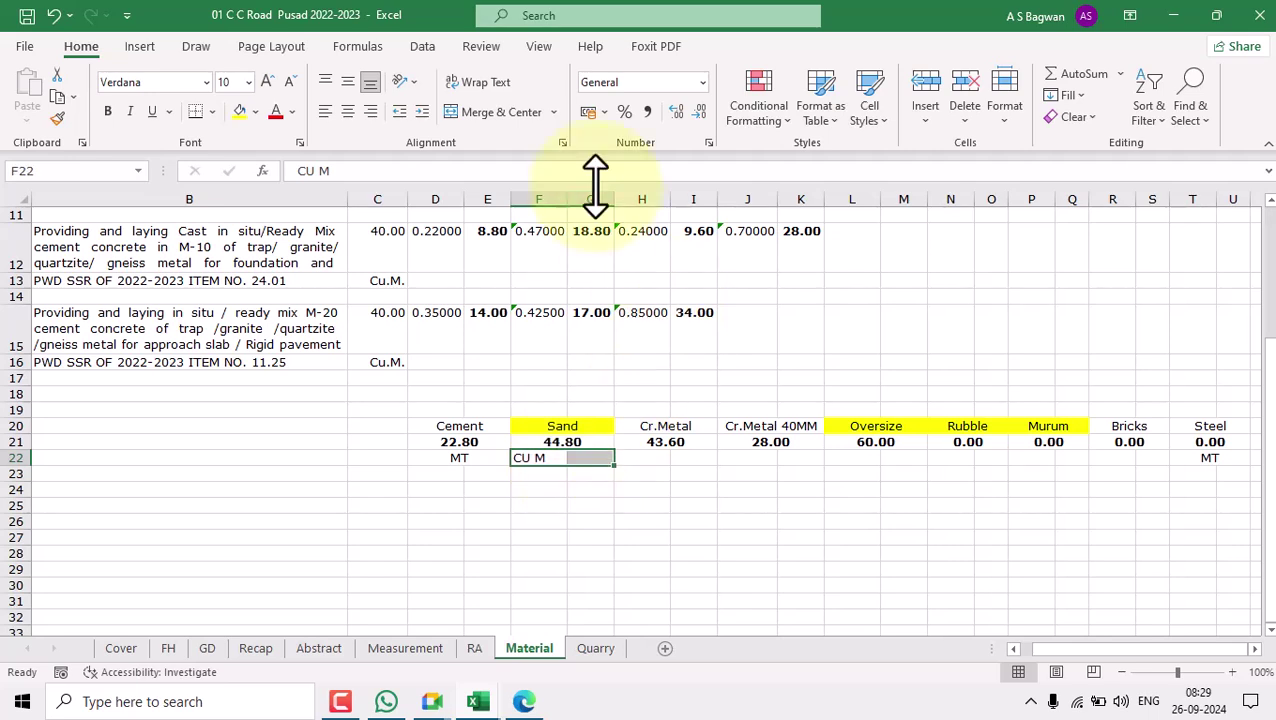
{"action": "left_click", "coordinate": [462, 114]}
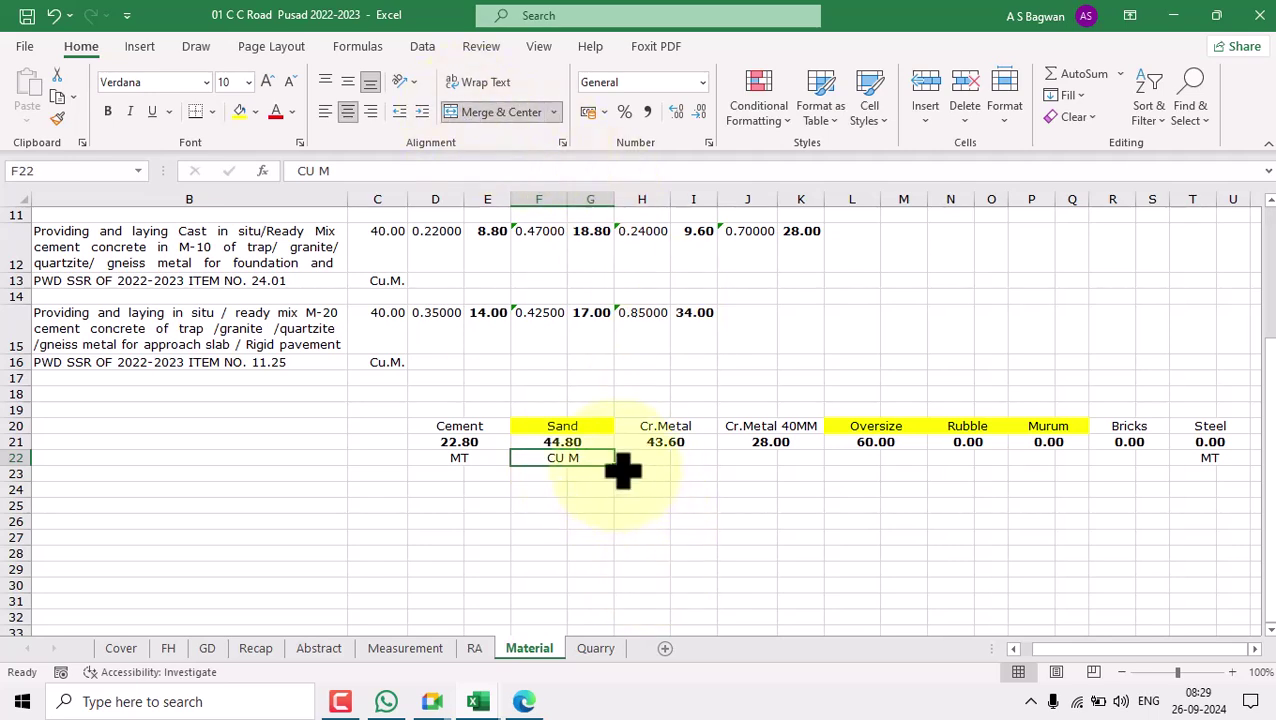
Fill the CU M unit across row 22 from Sand through Bricks, and replace the Bricks unit with Nos.
{"action": "left_click_drag", "start_coordinate": [621, 468], "coordinate": [1140, 477]}
{"action": "left_click", "coordinate": [1094, 512]}
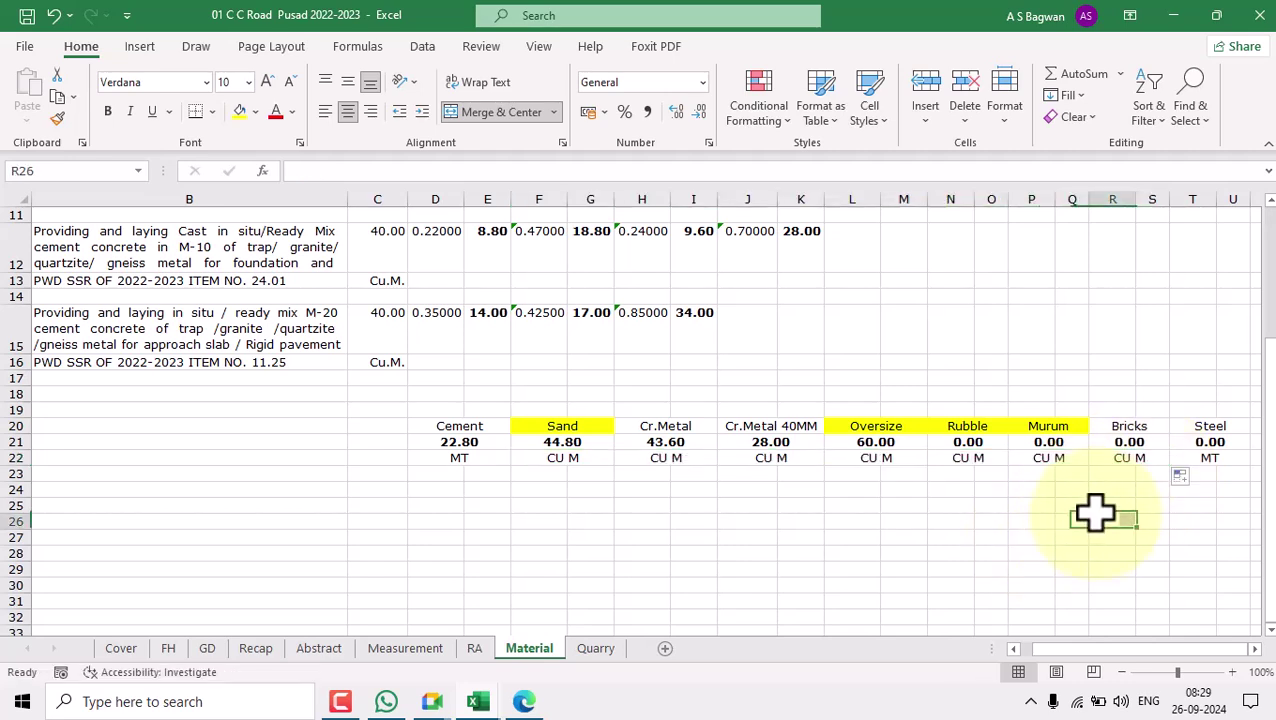
{"action": "left_click", "coordinate": [1134, 457]}
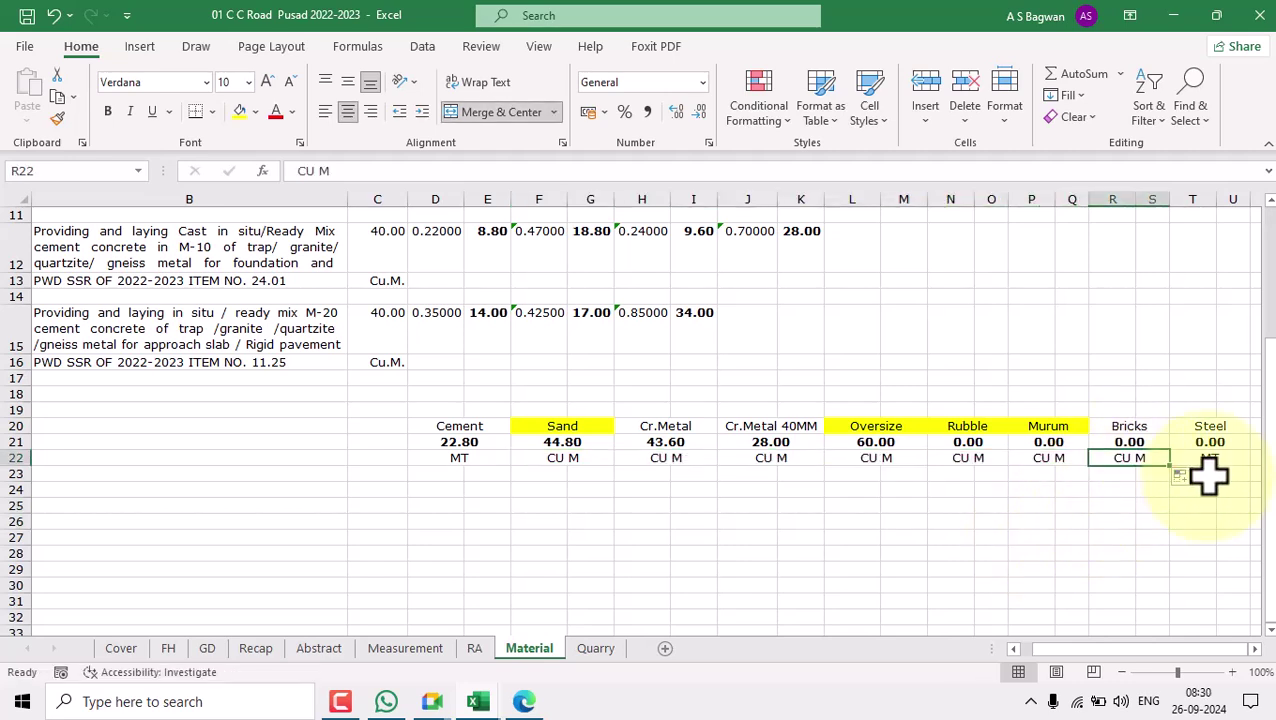
{"action": "type", "text": "N"}
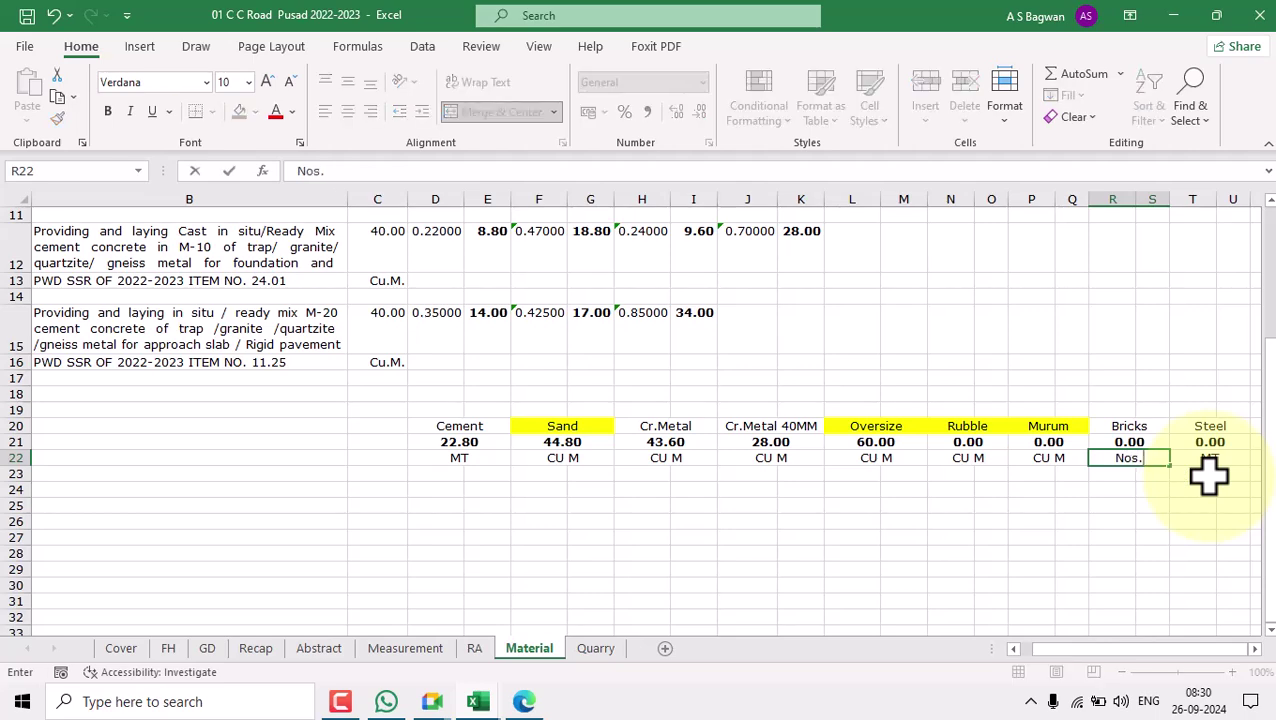
{"action": "type", "text": "os."}
{"action": "key", "text": "Tab"}
Change the Bricks total in row 21 to multiply its sum by 475 and round to 0 decimals.
{"action": "scroll", "coordinate": [1190, 475], "scroll_direction": "up", "scroll_amount": 2}
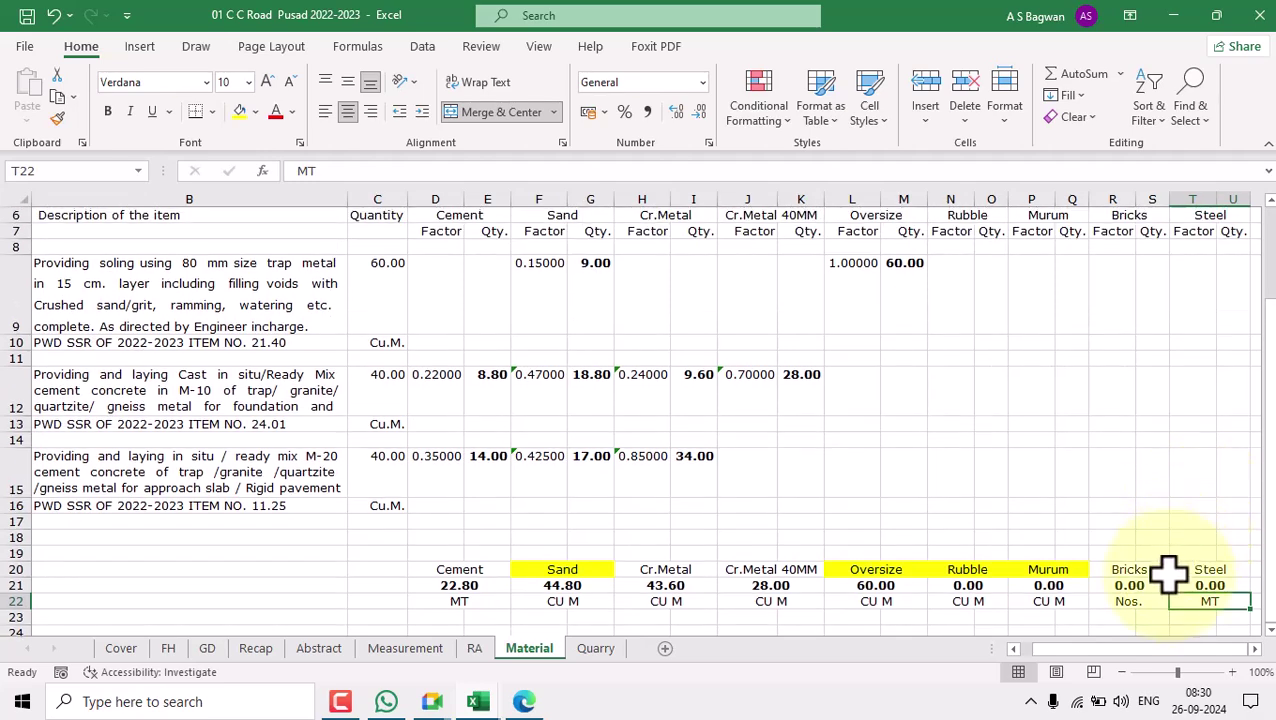
{"action": "left_click", "coordinate": [1138, 585]}
{"action": "double_click", "coordinate": [1140, 585]}
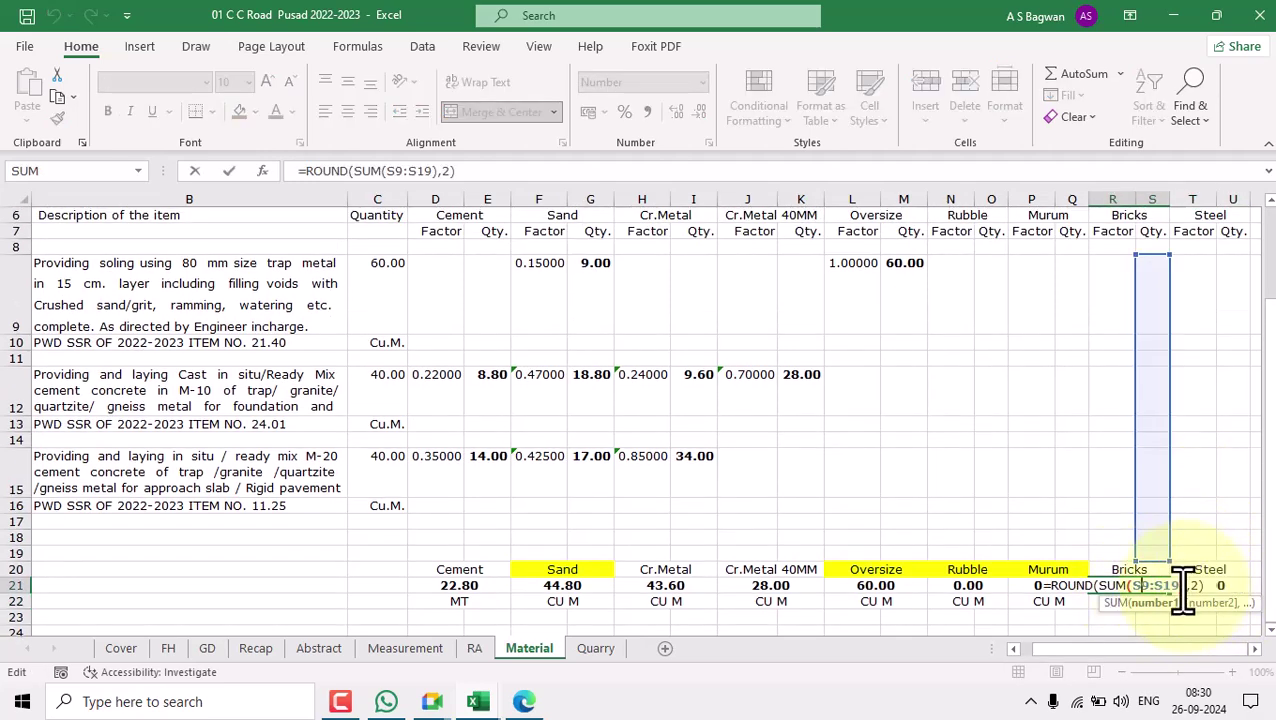
{"action": "left_click", "coordinate": [1186, 585]}
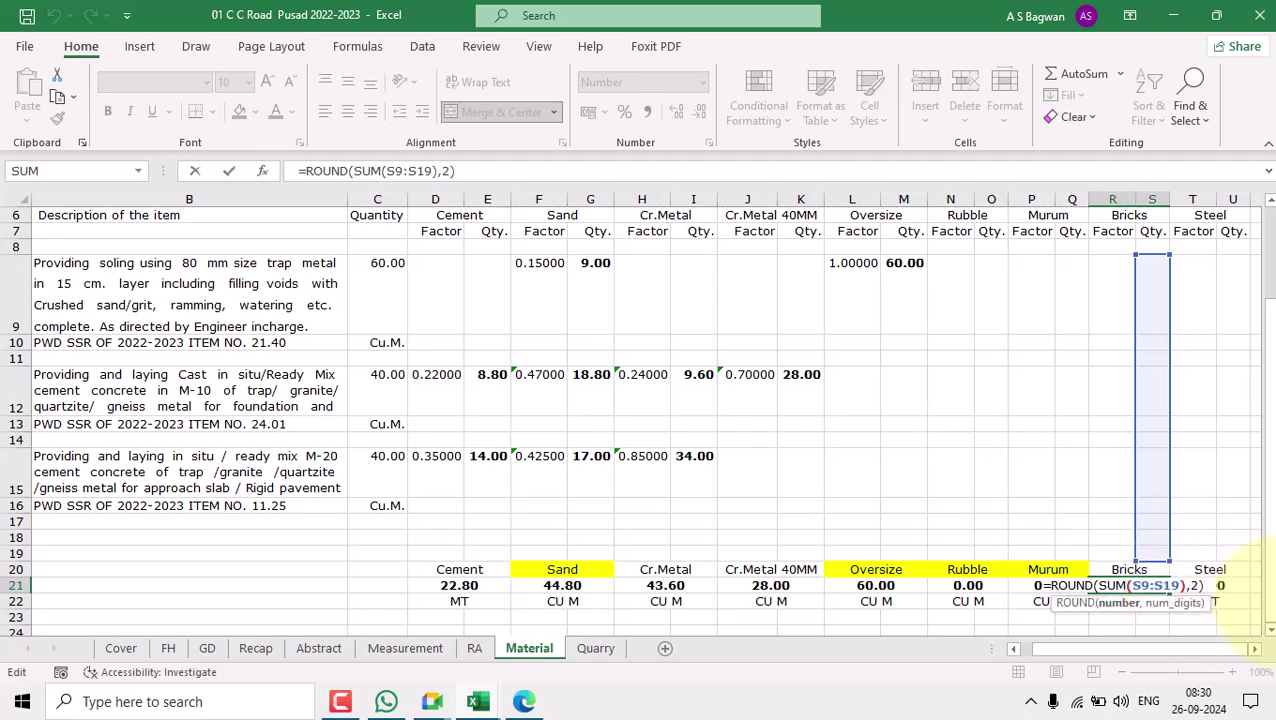
{"action": "type", "text": "*475"}
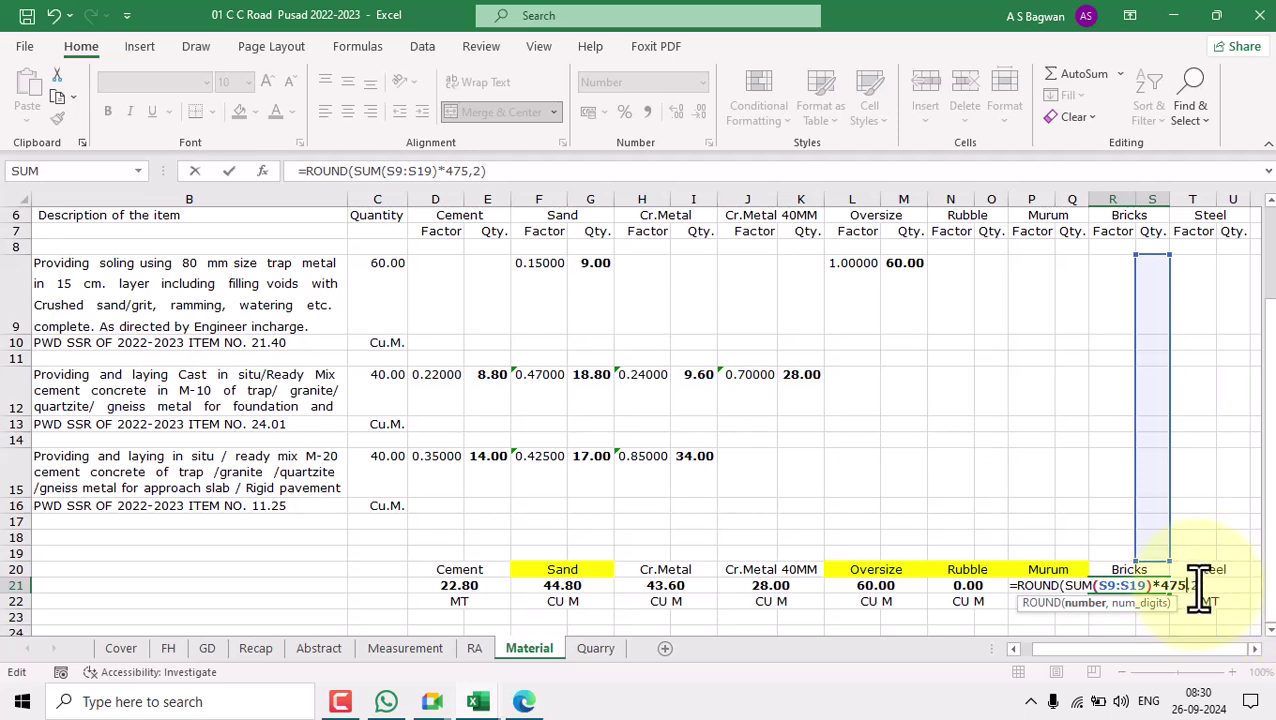
{"action": "key", "text": "End"}
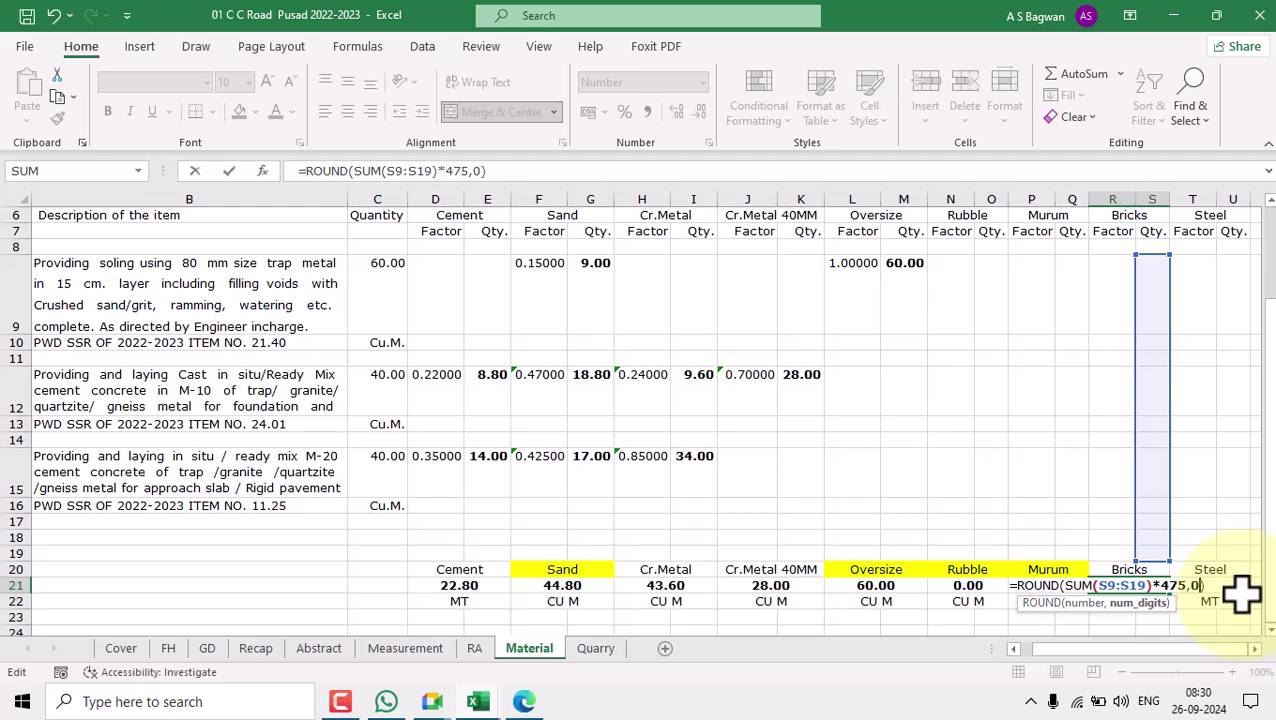
{"action": "key", "text": "Return"}
{"action": "left_click", "coordinate": [1133, 585]}
{"action": "scroll", "coordinate": [1137, 515], "scroll_direction": "up", "scroll_amount": 2}
{"action": "scroll", "coordinate": [1142, 547], "scroll_direction": "down", "scroll_amount": 4}
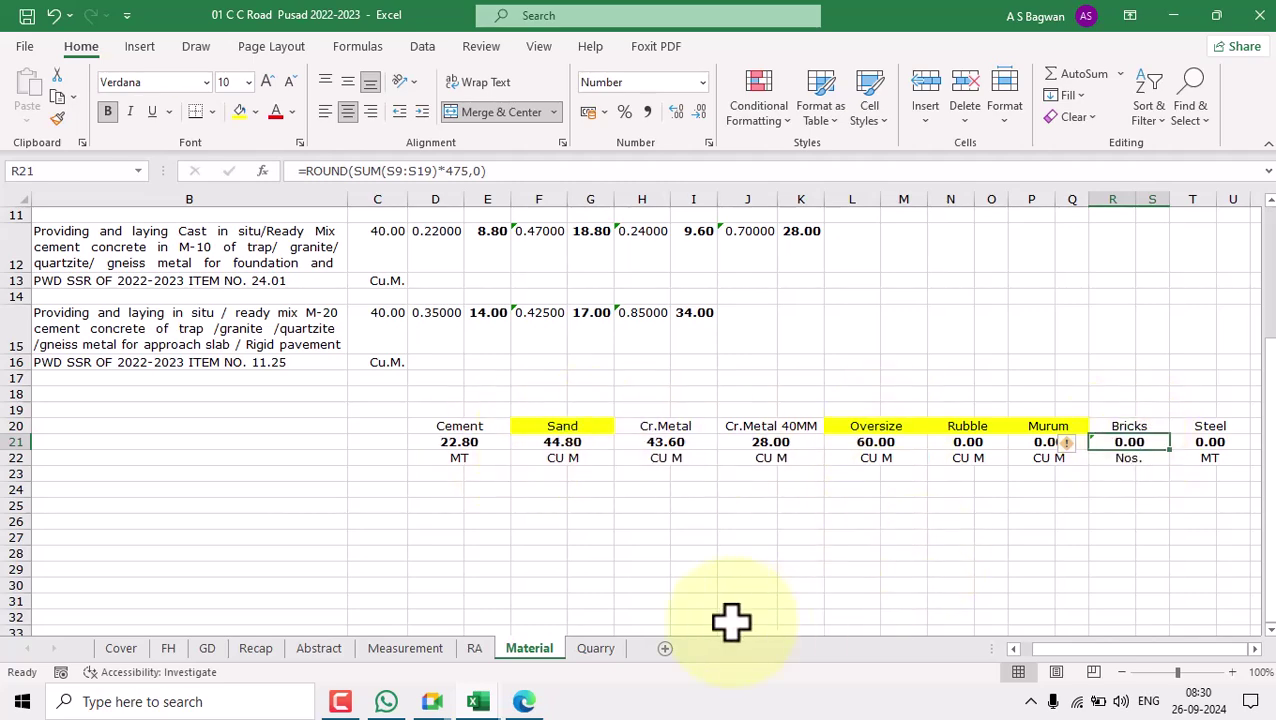
Examine the item descriptions in column B of the Abstract sheet, from item 1 down past the last entry.
{"action": "left_click", "coordinate": [335, 655]}
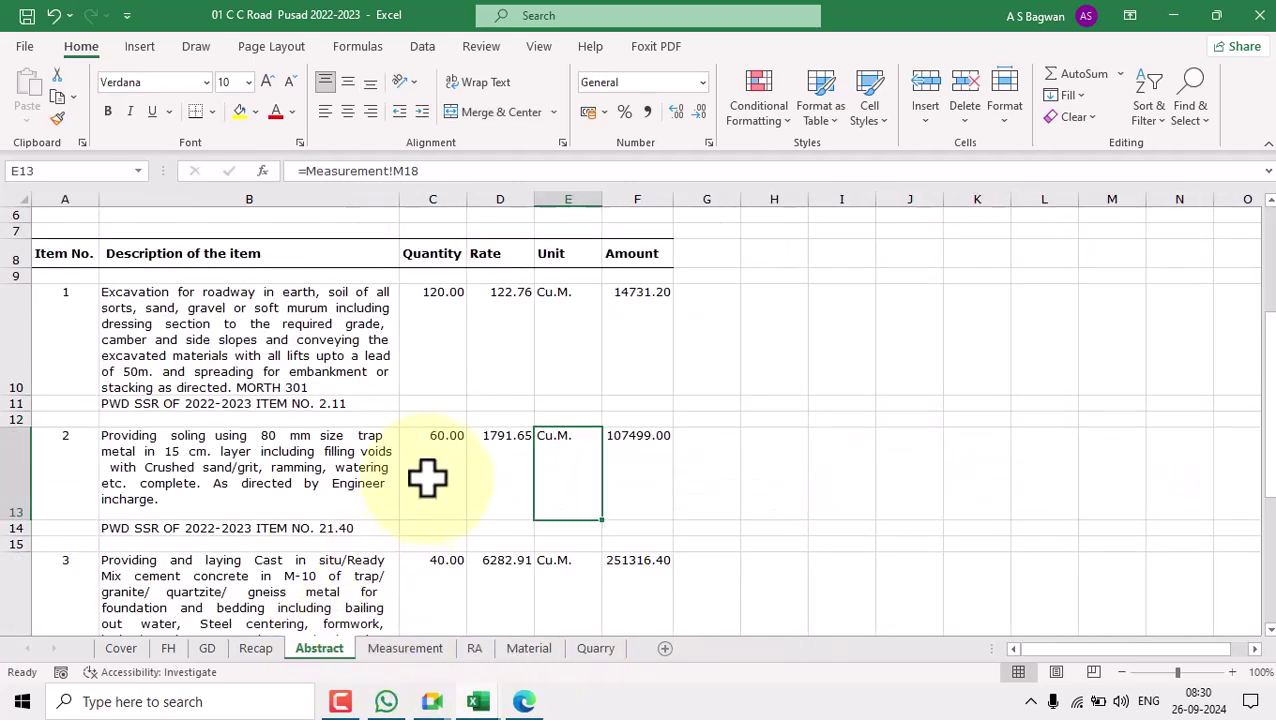
{"action": "left_click", "coordinate": [200, 300]}
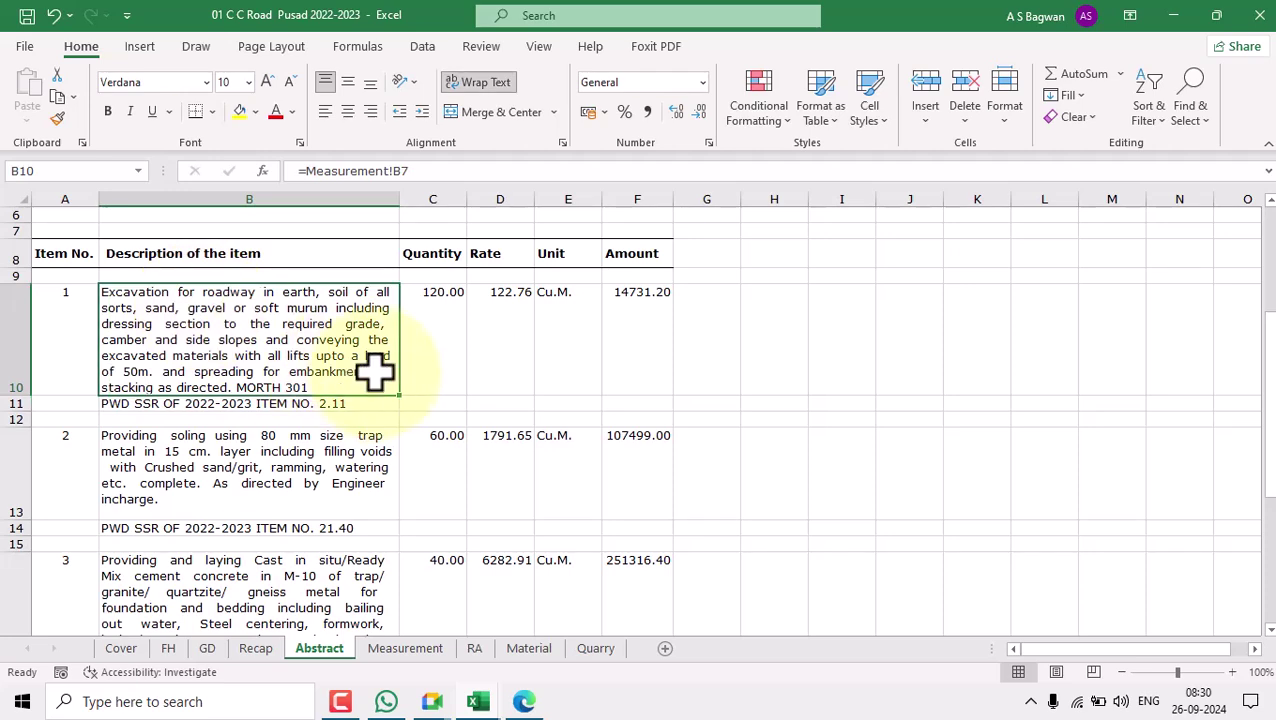
{"action": "key", "text": "Down"}
{"action": "key", "text": "Down"}
{"action": "key", "text": "Down"}
{"action": "key", "text": "Down"}
{"action": "key", "text": "Down"}
{"action": "key", "text": "Down"}
{"action": "key", "text": "Down"}
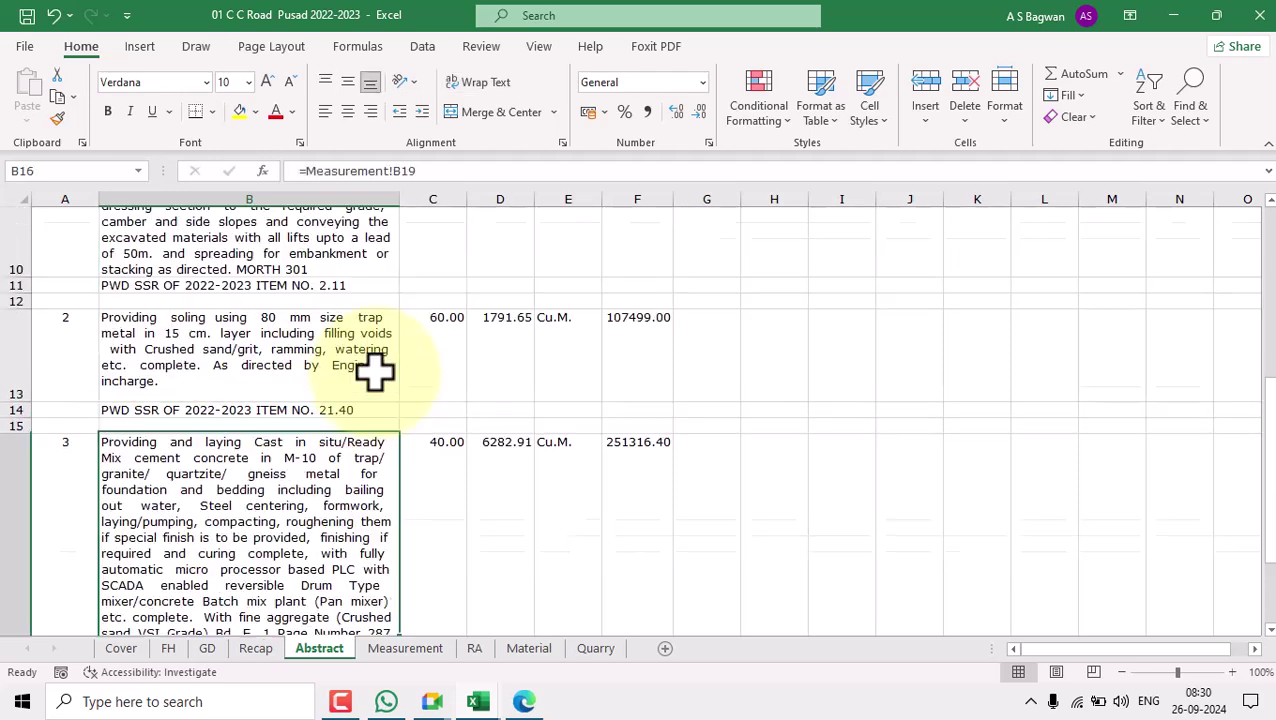
{"action": "key", "text": "Down"}
{"action": "key", "text": "Down"}
{"action": "key", "text": "Down"}
{"action": "key", "text": "Down"}
{"action": "key", "text": "Down"}
{"action": "key", "text": "Down"}
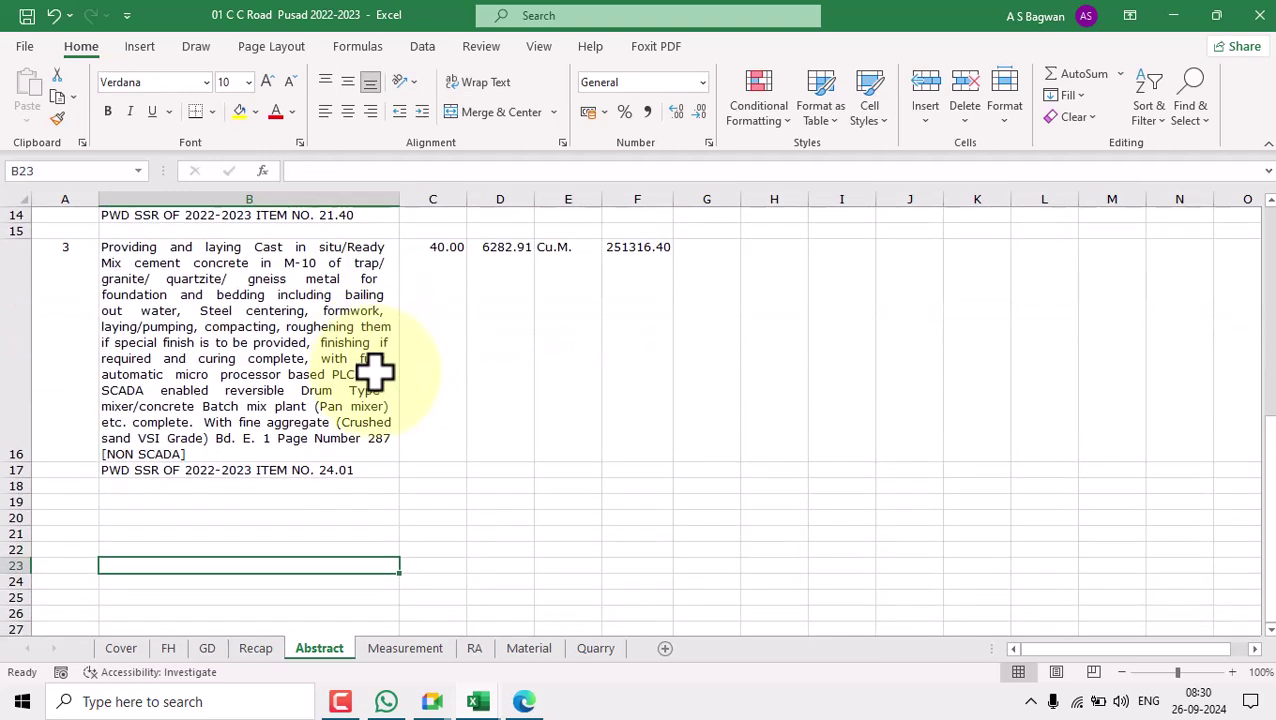
{"action": "scroll", "coordinate": [436, 364], "scroll_direction": "up", "scroll_amount": 5}
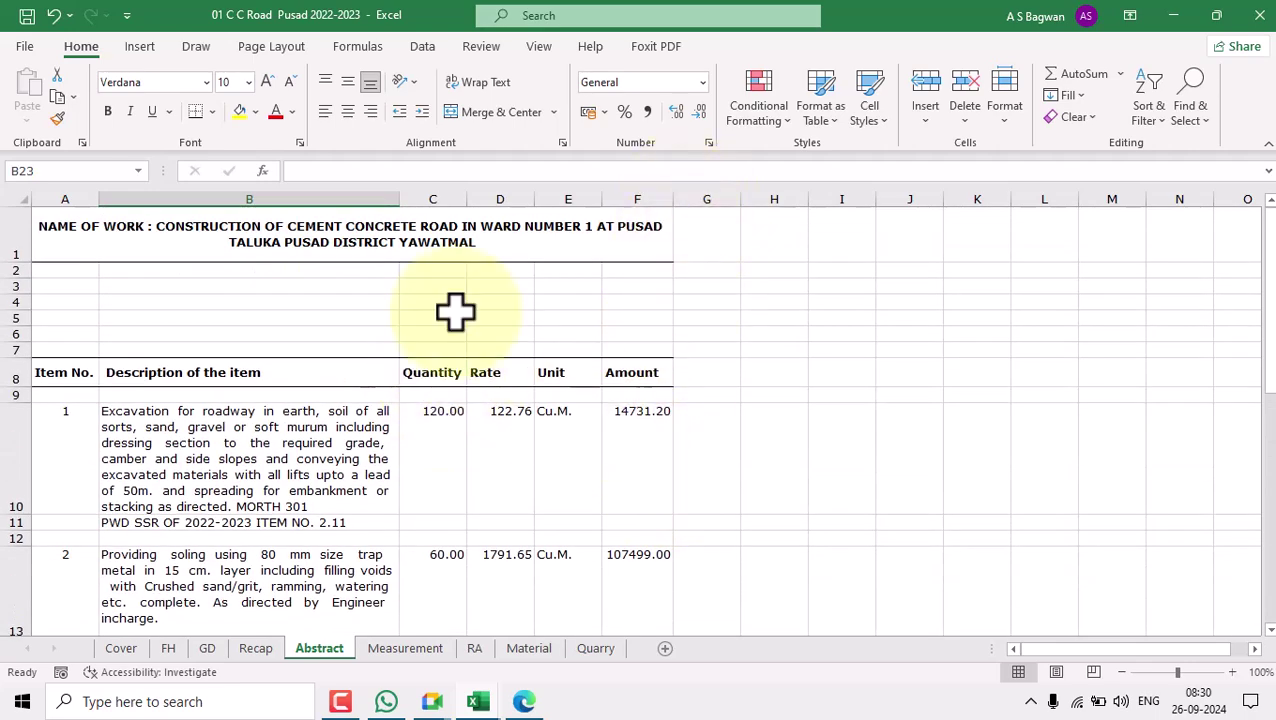
Set the Abstract sheet's paper size to A4 and check the page break beside the Amount column.
{"action": "left_click", "coordinate": [272, 47]}
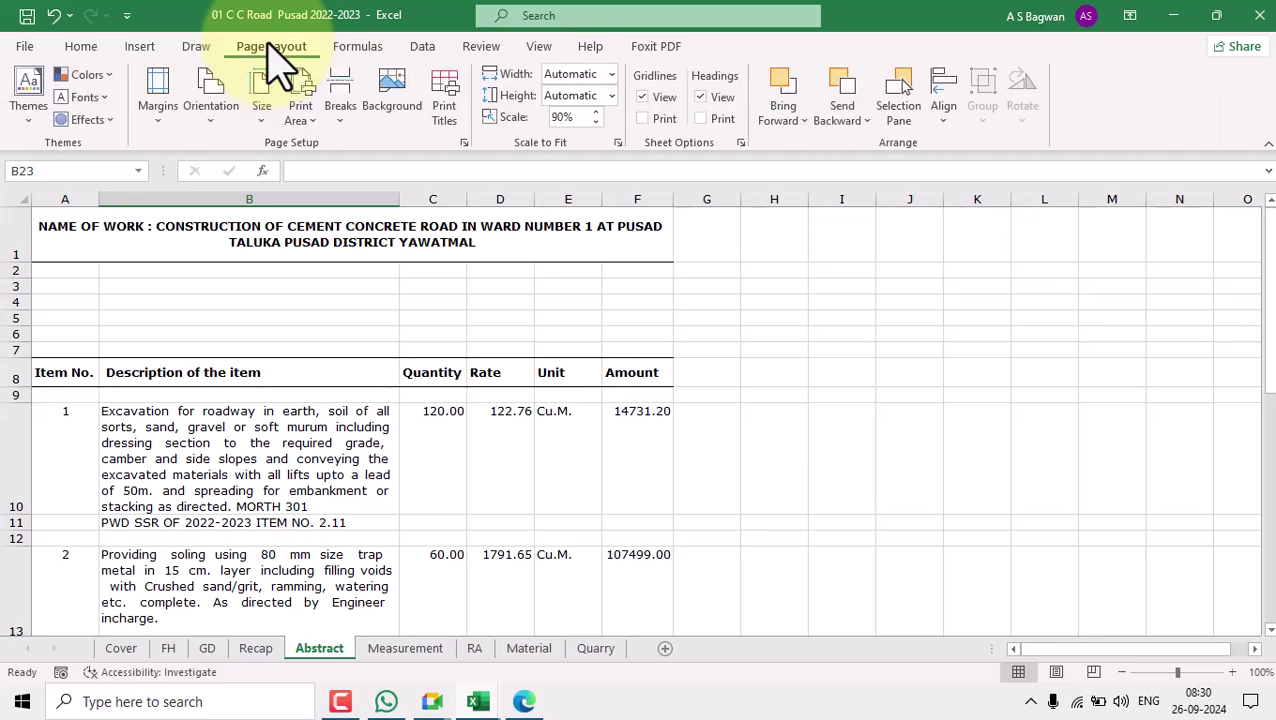
{"action": "left_click", "coordinate": [261, 110]}
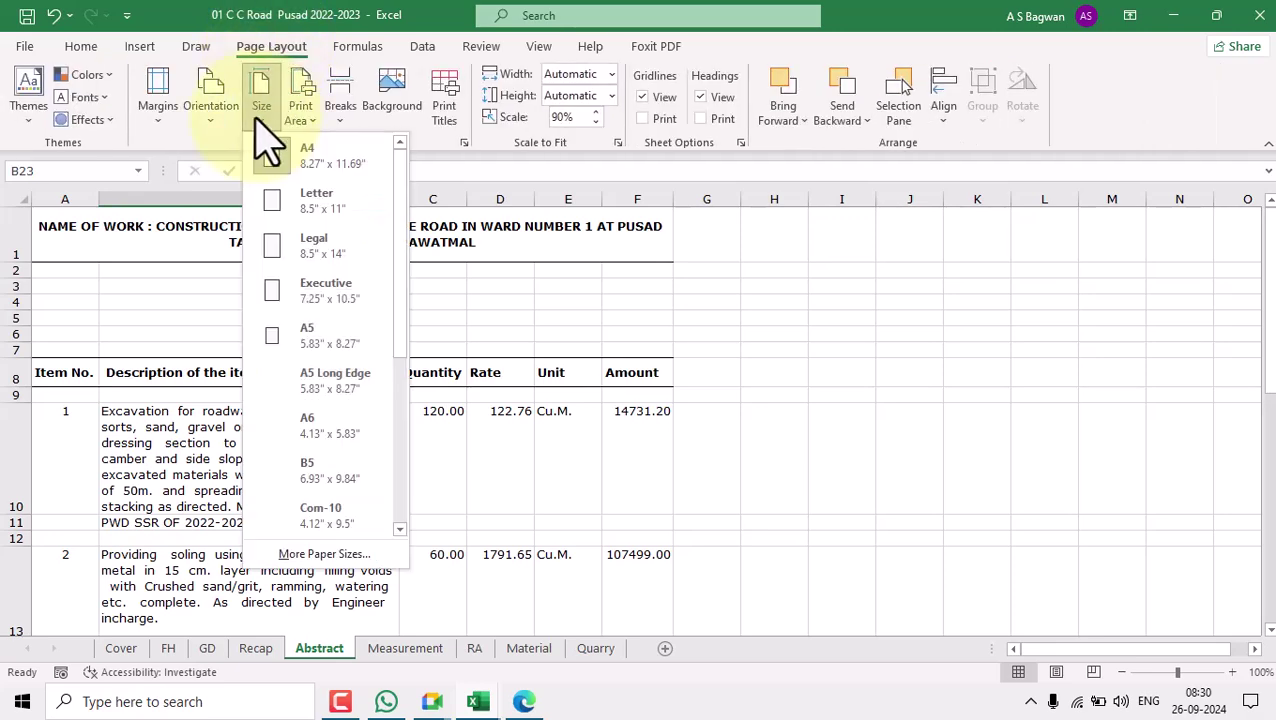
{"action": "left_click", "coordinate": [305, 160]}
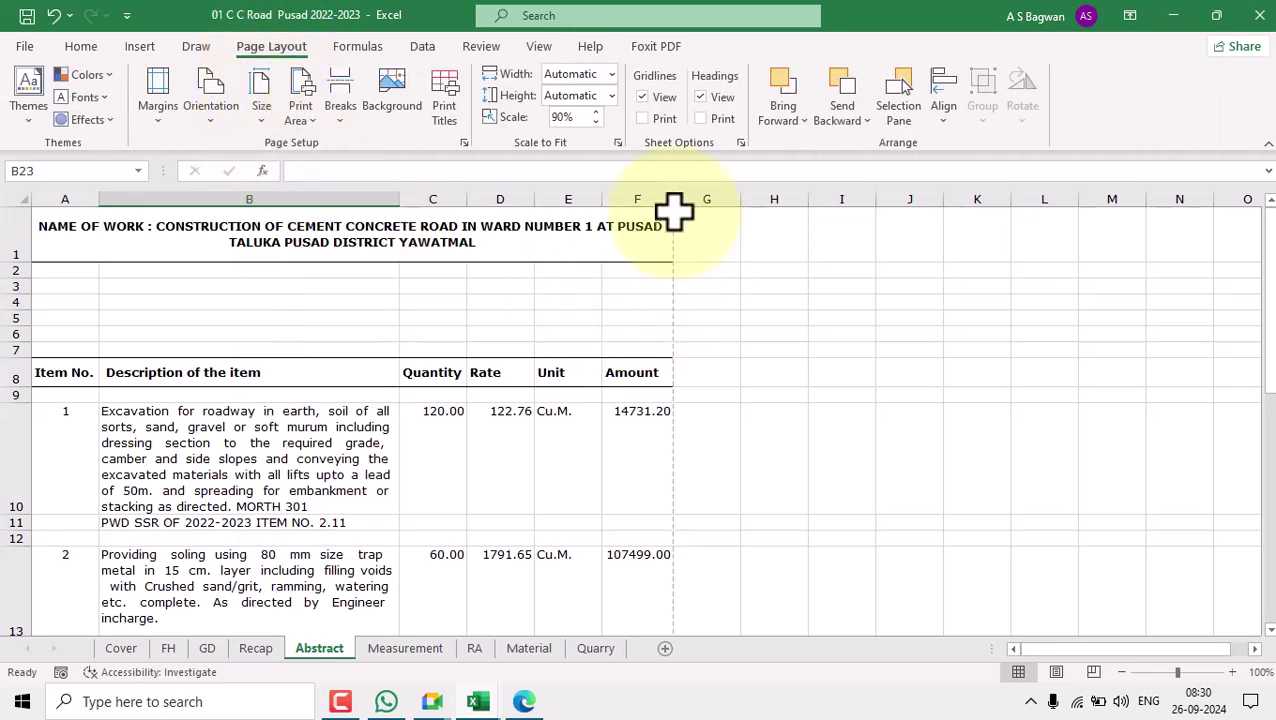
{"action": "scroll", "coordinate": [752, 441], "scroll_direction": "down", "scroll_amount": 5}
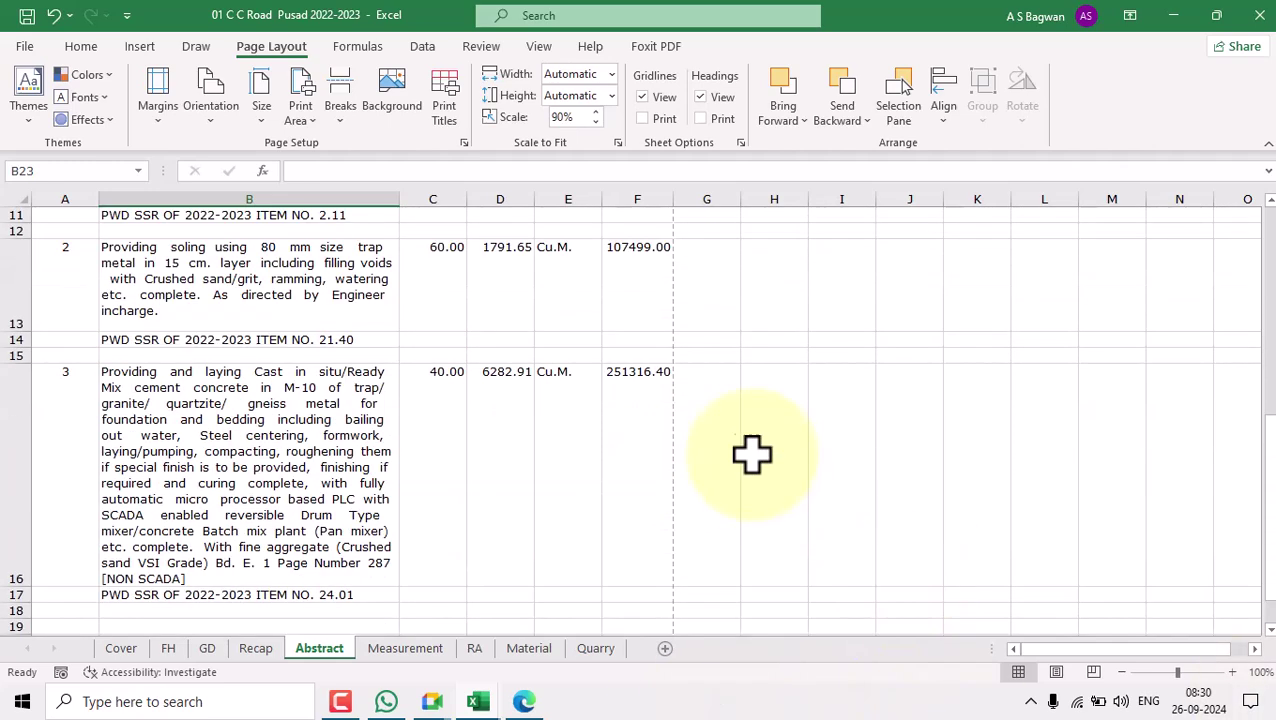
{"action": "scroll", "coordinate": [322, 373], "scroll_direction": "up", "scroll_amount": 5}
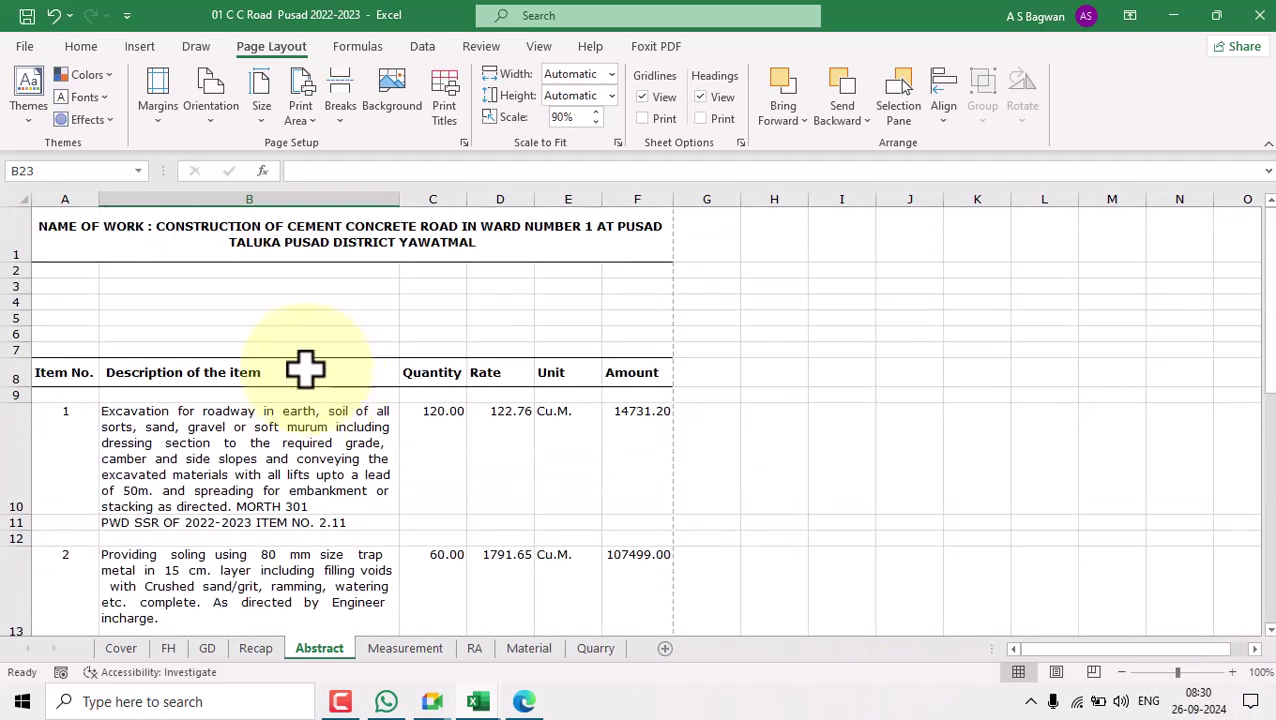
Review the rows of items 1, 2 and 3 on the Abstract sheet one block at a time.
{"action": "left_click_drag", "start_coordinate": [63, 444], "coordinate": [607, 470]}
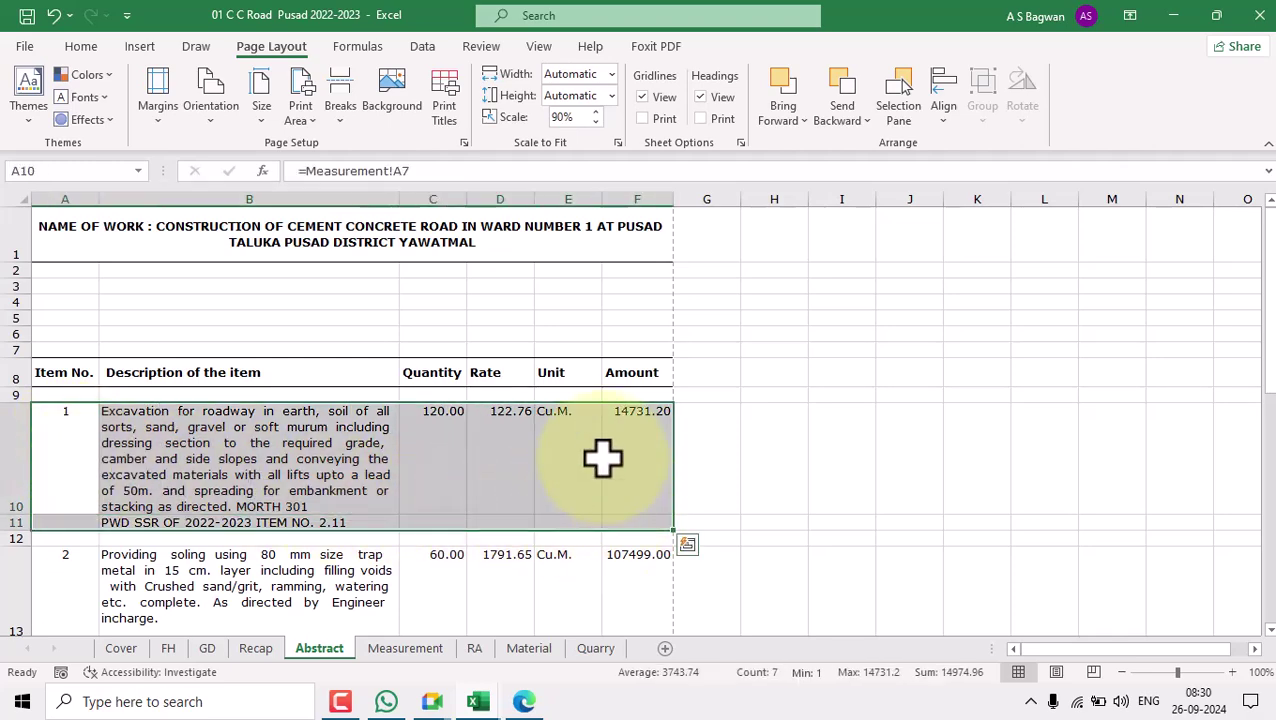
{"action": "scroll", "coordinate": [595, 455], "scroll_direction": "down", "scroll_amount": 1}
{"action": "scroll", "coordinate": [595, 455], "scroll_direction": "down", "scroll_amount": 1}
{"action": "left_click_drag", "start_coordinate": [71, 456], "coordinate": [641, 527]}
{"action": "scroll", "coordinate": [709, 436], "scroll_direction": "down", "scroll_amount": 2}
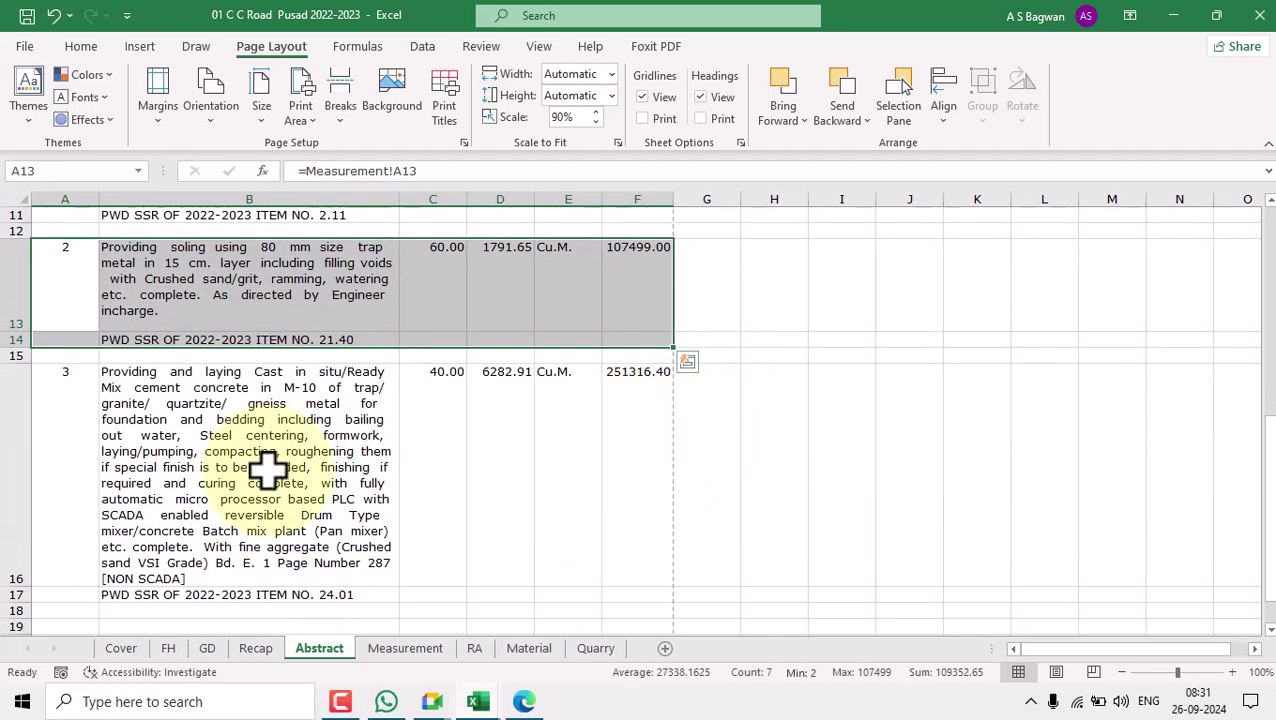
{"action": "left_click_drag", "start_coordinate": [83, 424], "coordinate": [650, 588]}
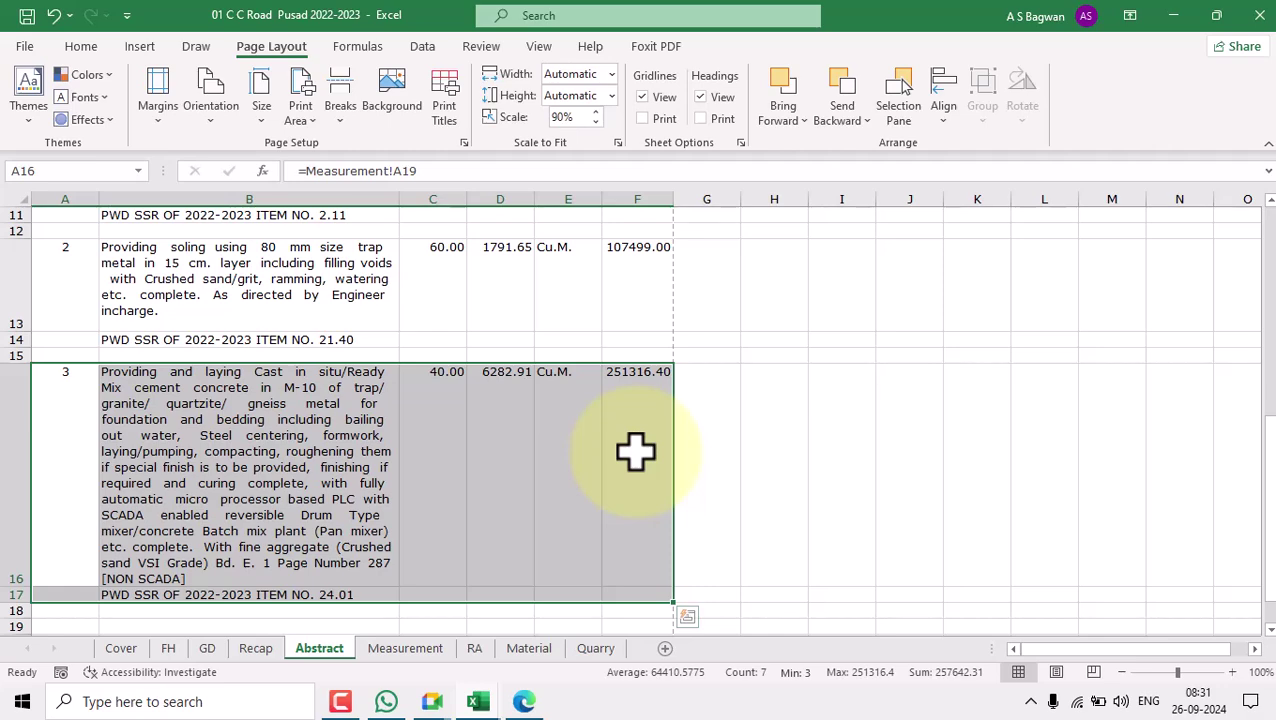
{"action": "scroll", "coordinate": [636, 452], "scroll_direction": "down", "scroll_amount": 2}
{"action": "left_click", "coordinate": [293, 376]}
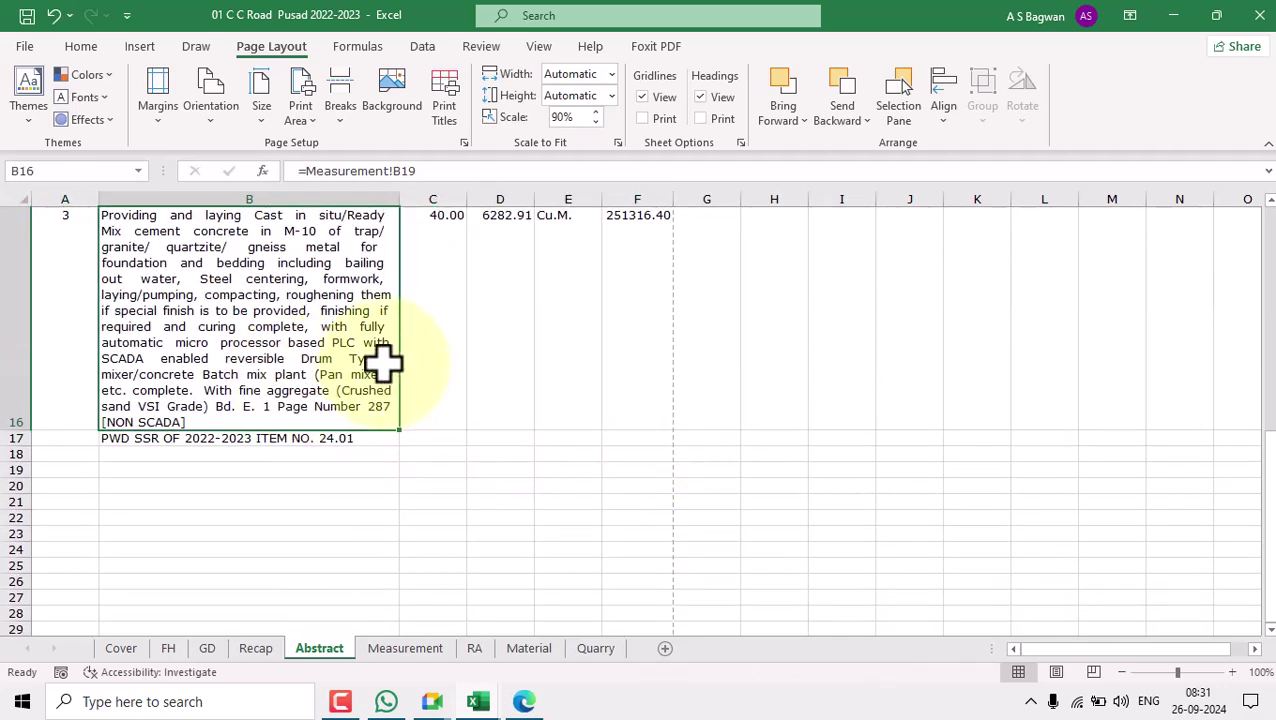
{"action": "scroll", "coordinate": [208, 345], "scroll_direction": "up", "scroll_amount": 2}
Copy the item 2 block A13:F14 on the Abstract sheet and paste it at A19, below item 3.
{"action": "left_click_drag", "start_coordinate": [77, 279], "coordinate": [630, 340]}
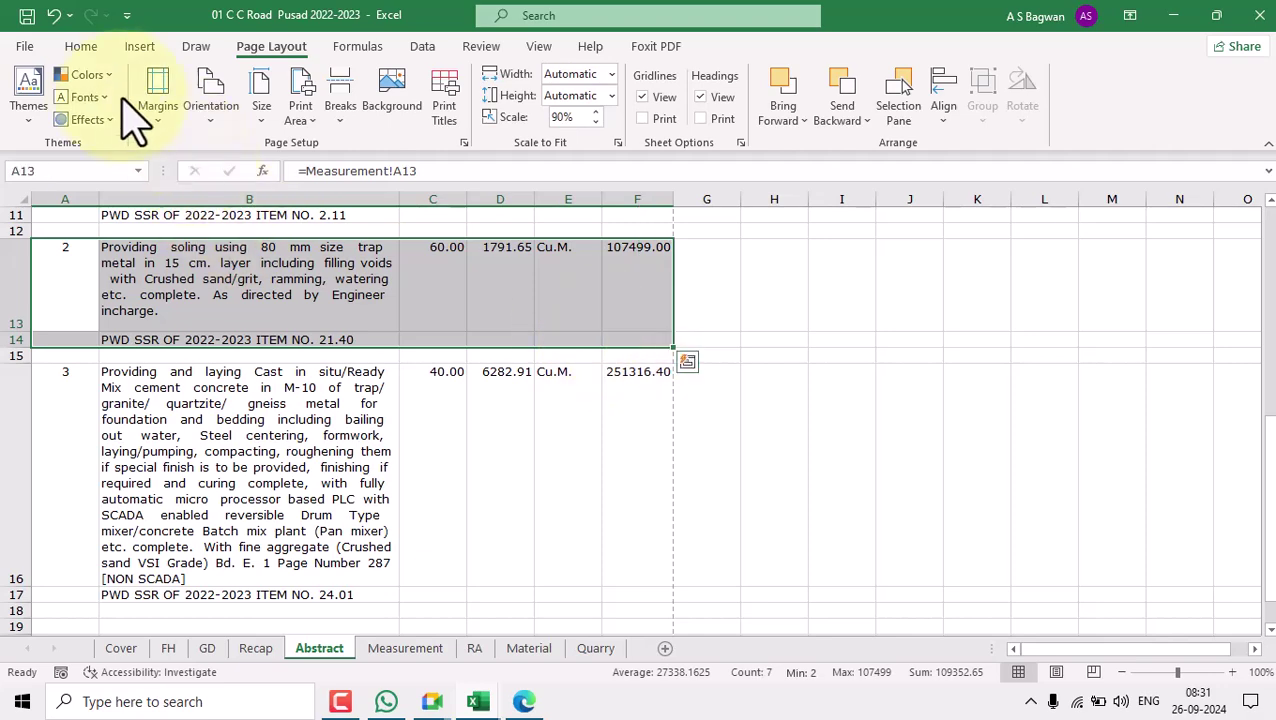
{"action": "left_click", "coordinate": [81, 47]}
{"action": "left_click", "coordinate": [57, 97]}
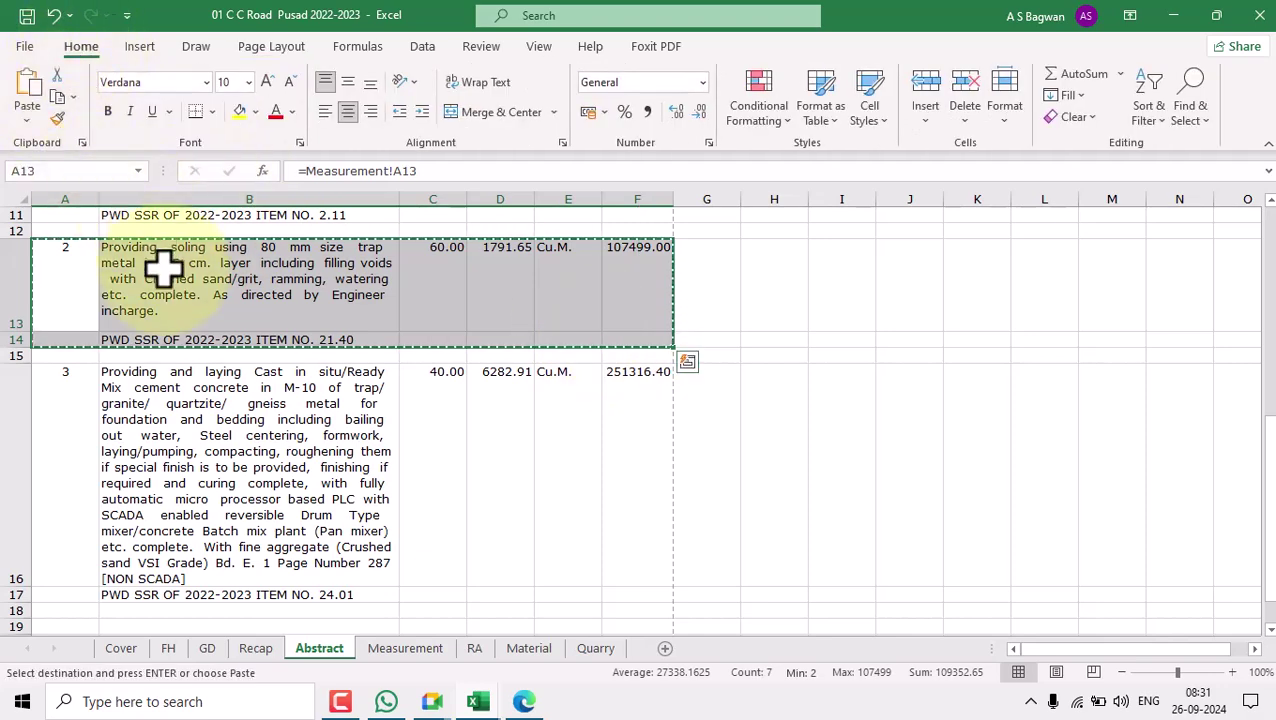
{"action": "scroll", "coordinate": [131, 393], "scroll_direction": "down", "scroll_amount": 2}
{"action": "left_click", "coordinate": [72, 468]}
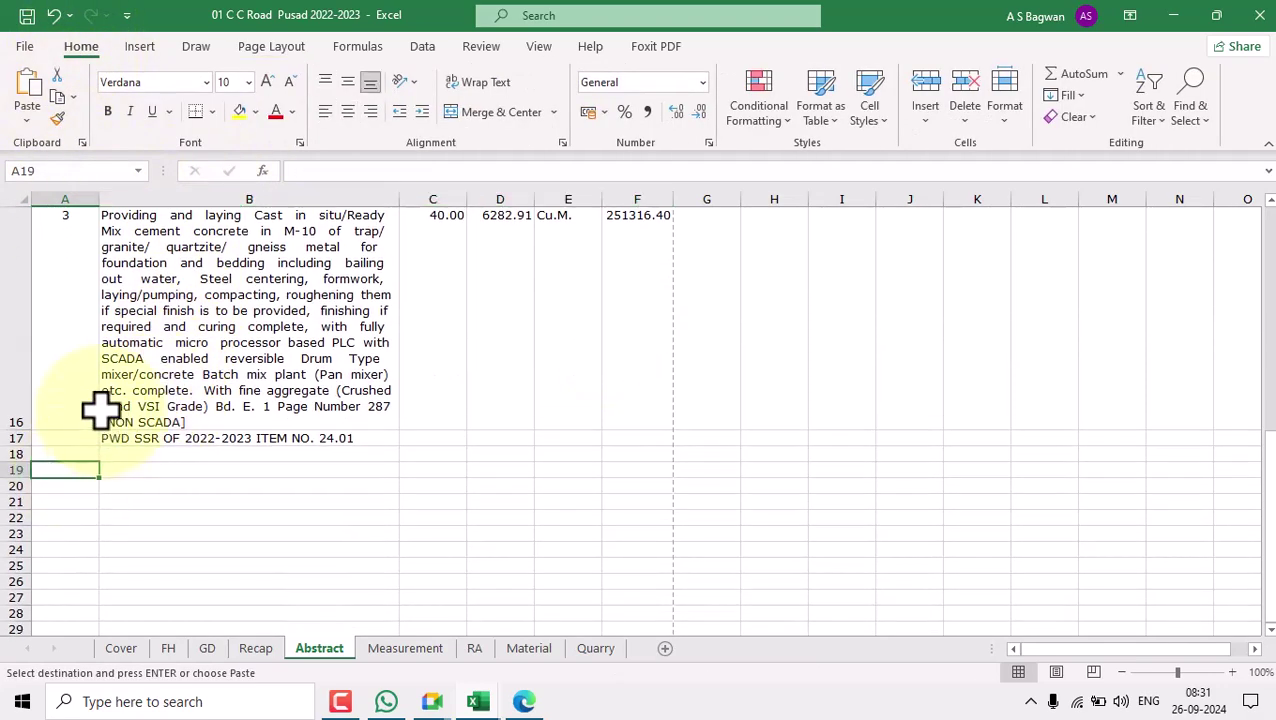
{"action": "left_click", "coordinate": [31, 100]}
{"action": "scroll", "coordinate": [300, 420], "scroll_direction": "up", "scroll_amount": 6}
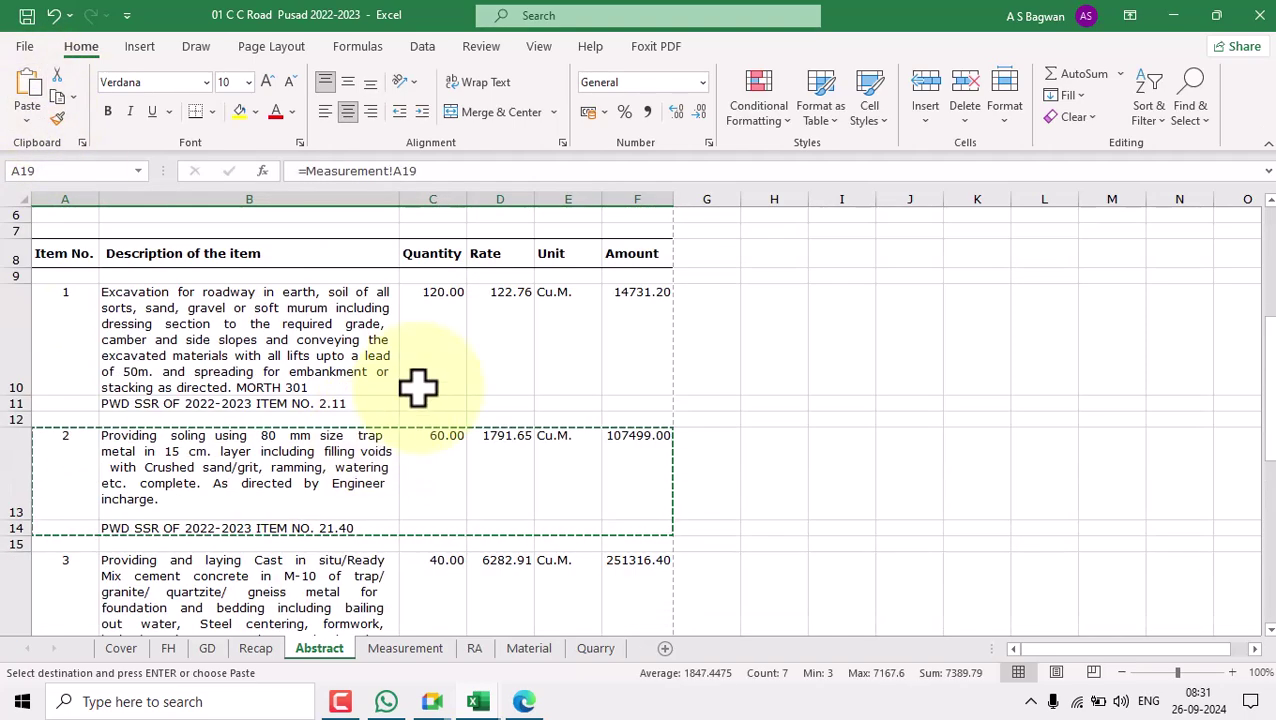
{"action": "scroll", "coordinate": [420, 520], "scroll_direction": "down", "scroll_amount": 1}
{"action": "scroll", "coordinate": [553, 504], "scroll_direction": "down", "scroll_amount": 1}
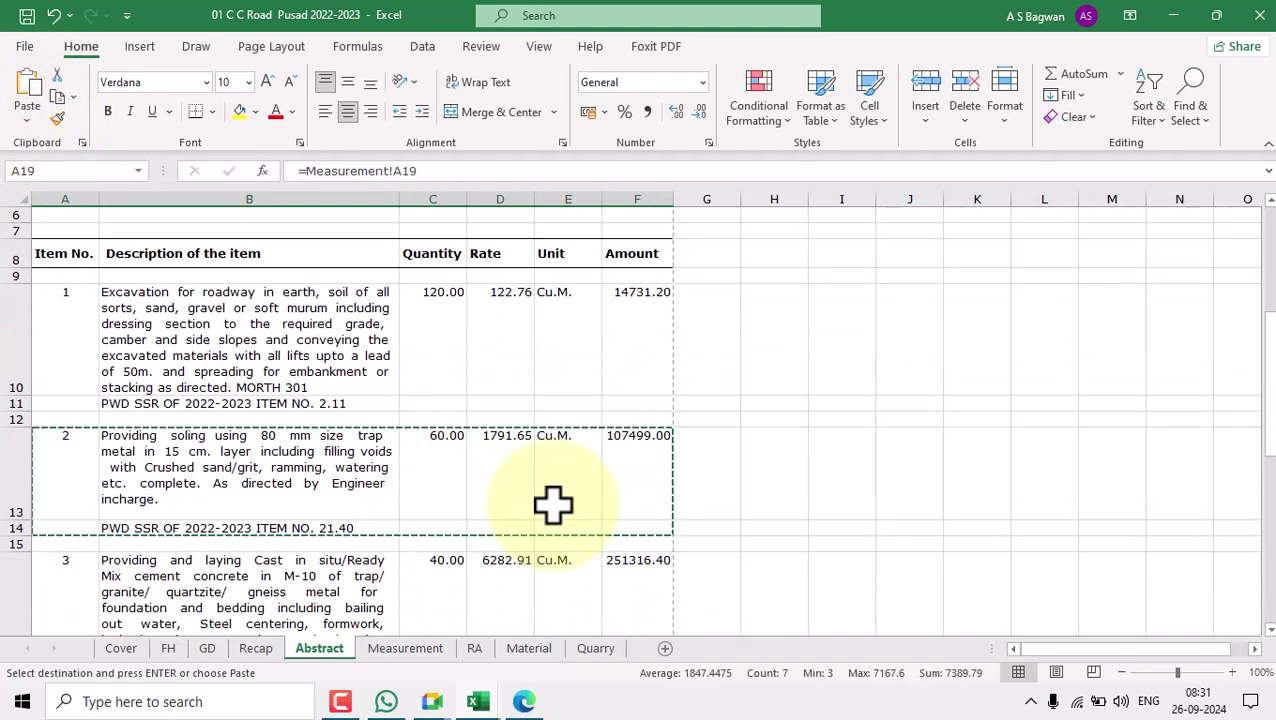
{"action": "key", "text": "Escape"}
Link the pasted block's item number in A19 to item 4's number in cell A25 of the Measurement sheet.
{"action": "scroll", "coordinate": [553, 504], "scroll_direction": "down", "scroll_amount": 4}
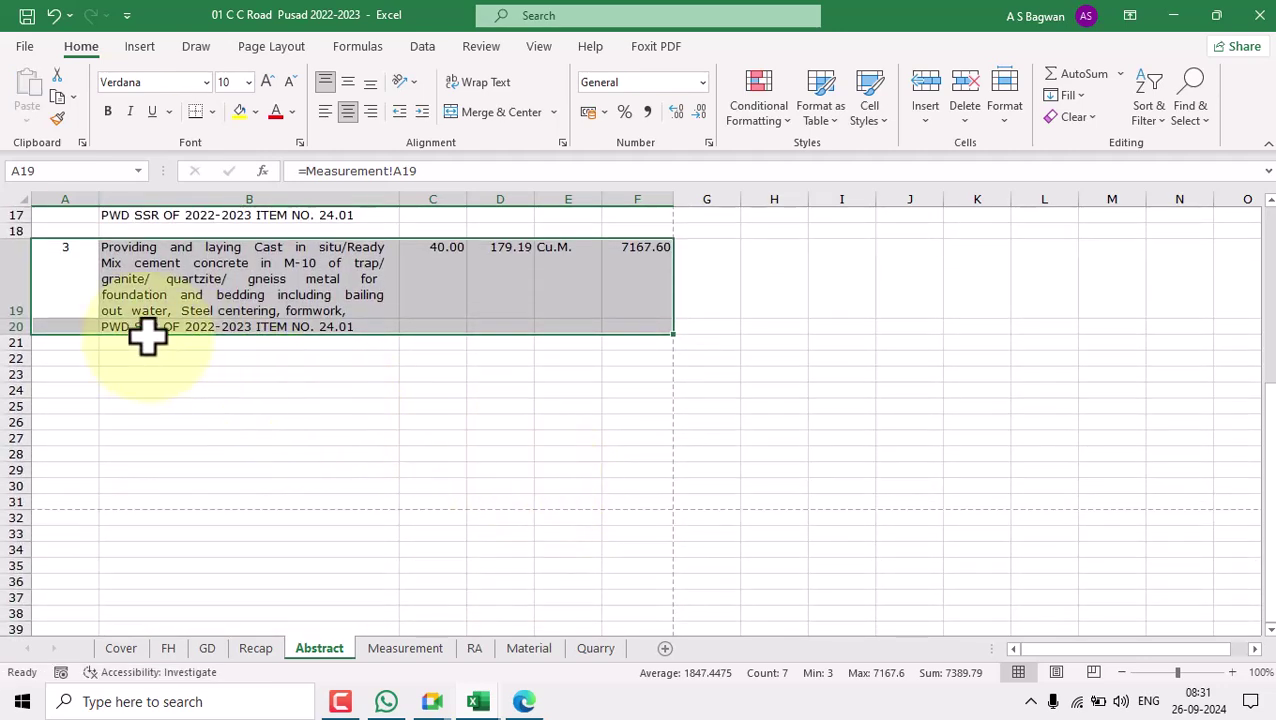
{"action": "left_click", "coordinate": [74, 282]}
{"action": "left_click", "coordinate": [195, 285]}
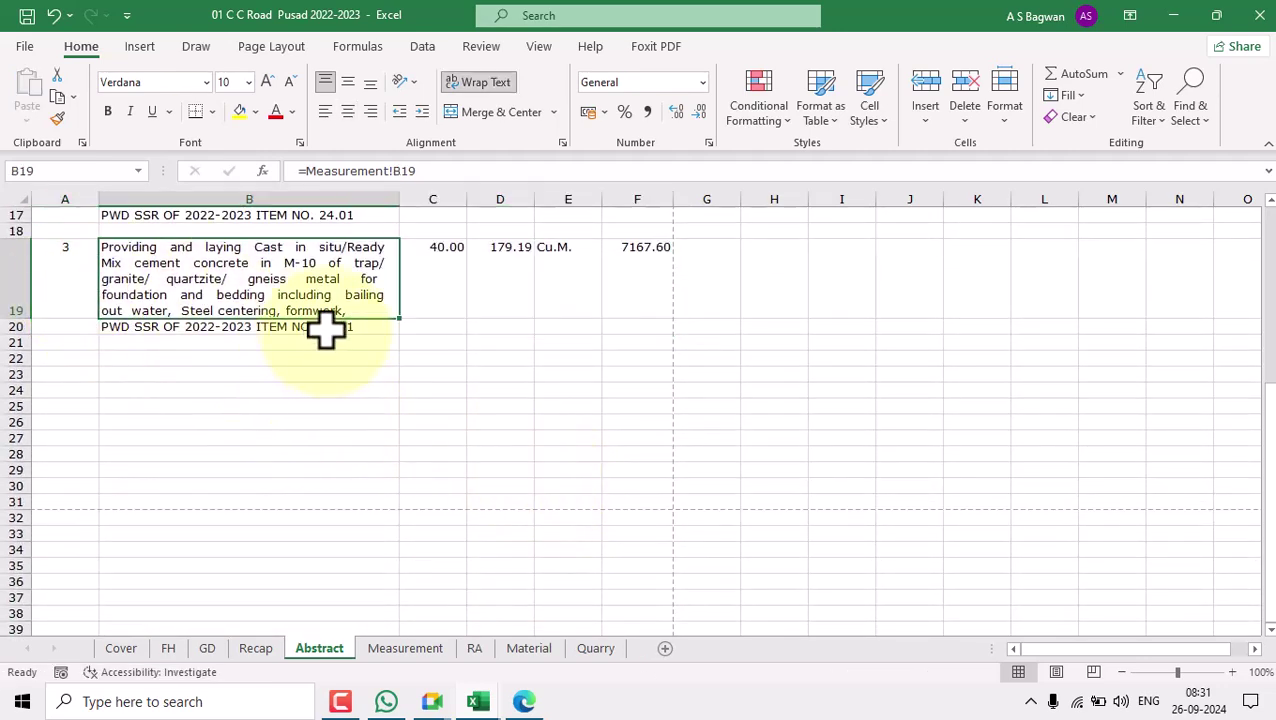
{"action": "left_click", "coordinate": [327, 329]}
{"action": "left_click", "coordinate": [84, 285]}
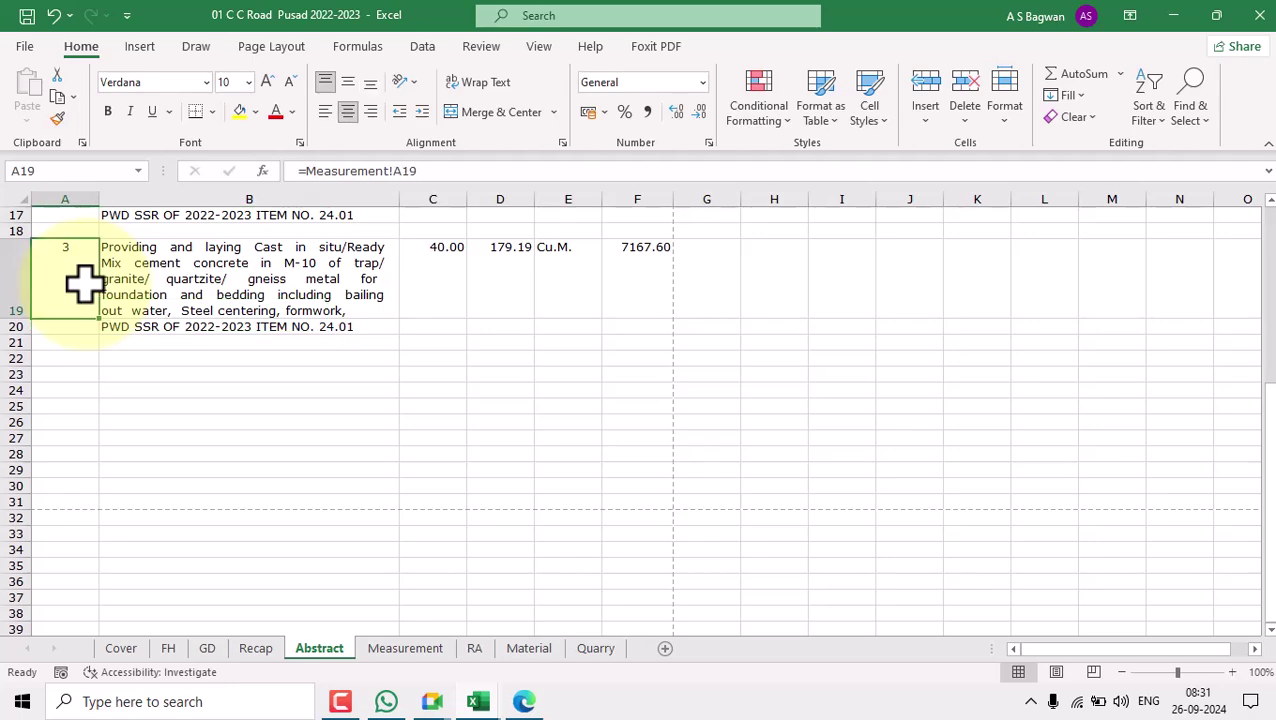
{"action": "type", "text": "="}
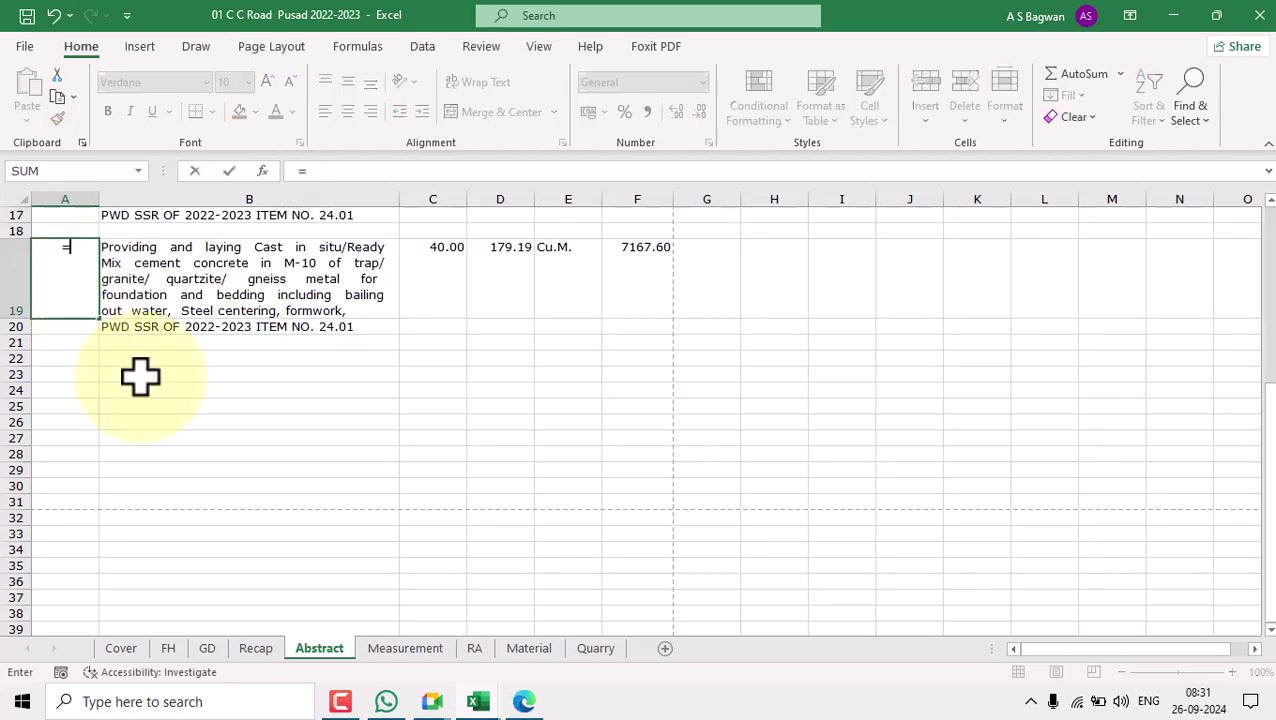
{"action": "left_click", "coordinate": [408, 650]}
{"action": "left_click", "coordinate": [80, 333]}
{"action": "key", "text": "Return"}
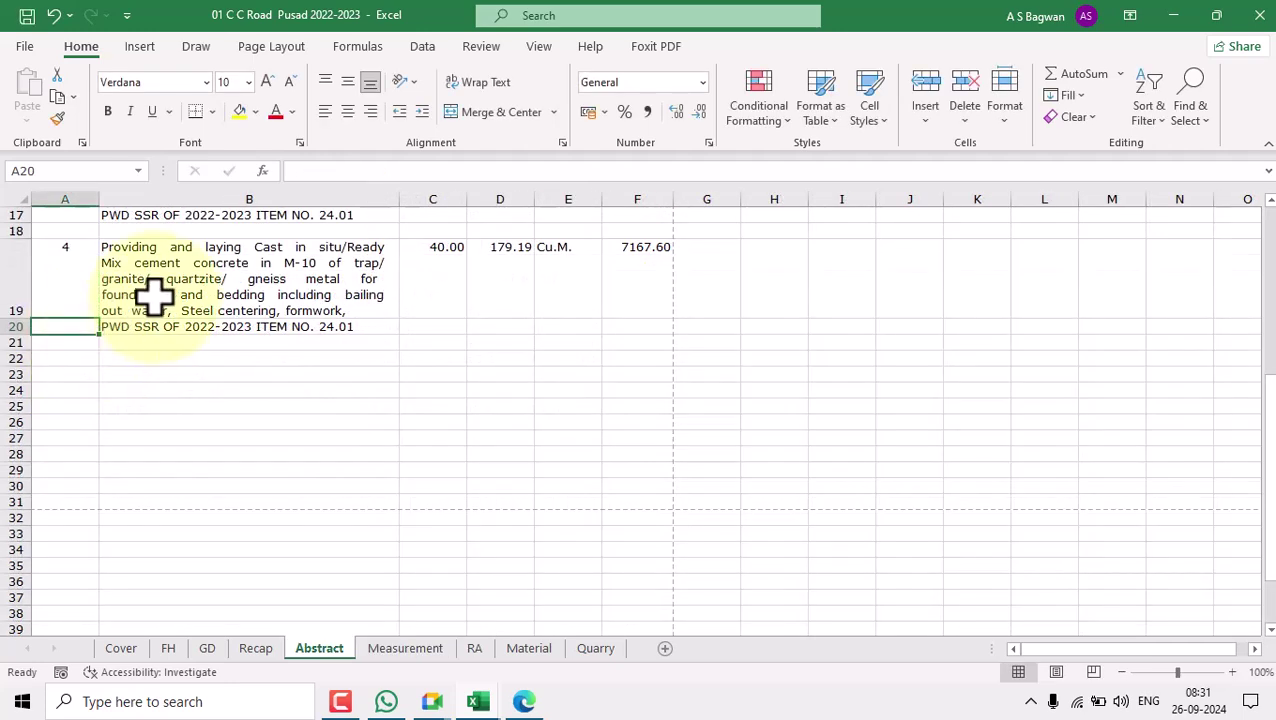
Link the description in B19 to the M-20 concrete description in cell B25 of the Measurement sheet.
{"action": "left_click", "coordinate": [178, 284]}
{"action": "double_click", "coordinate": [178, 284]}
{"action": "key", "text": "Escape"}
{"action": "type", "text": "="}
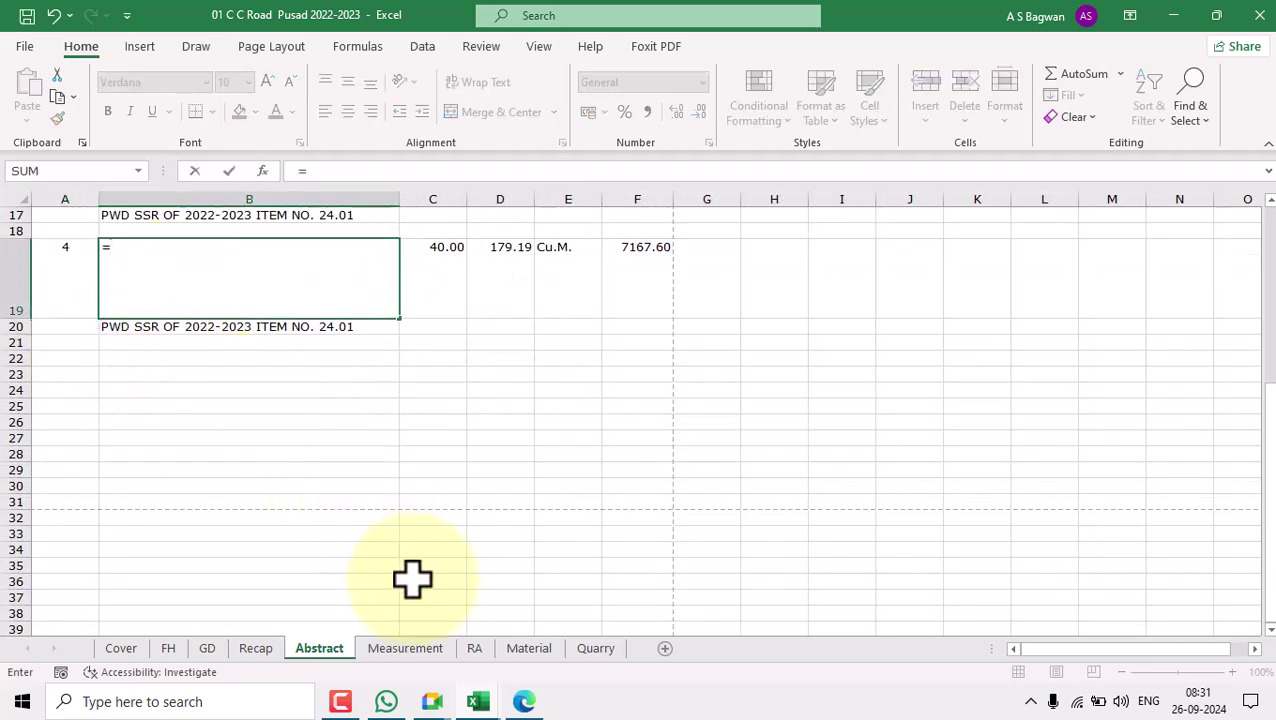
{"action": "left_click", "coordinate": [410, 650]}
{"action": "left_click", "coordinate": [290, 333]}
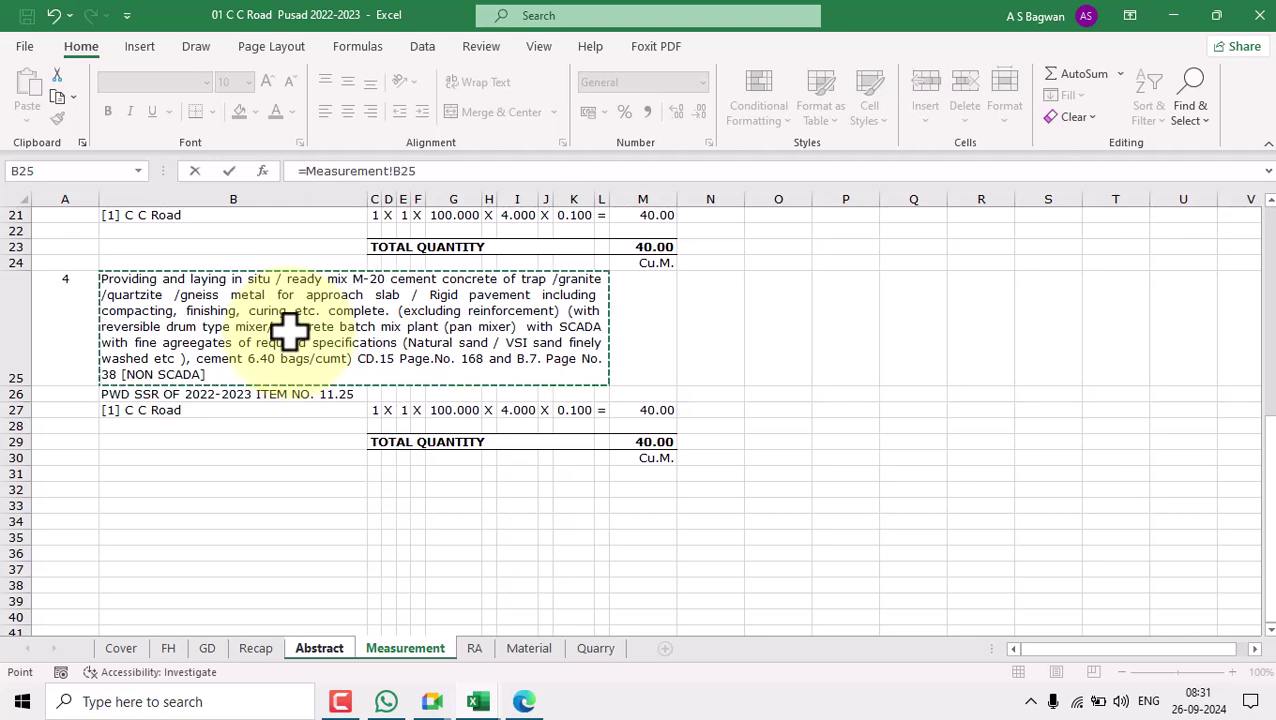
{"action": "key", "text": "Return"}
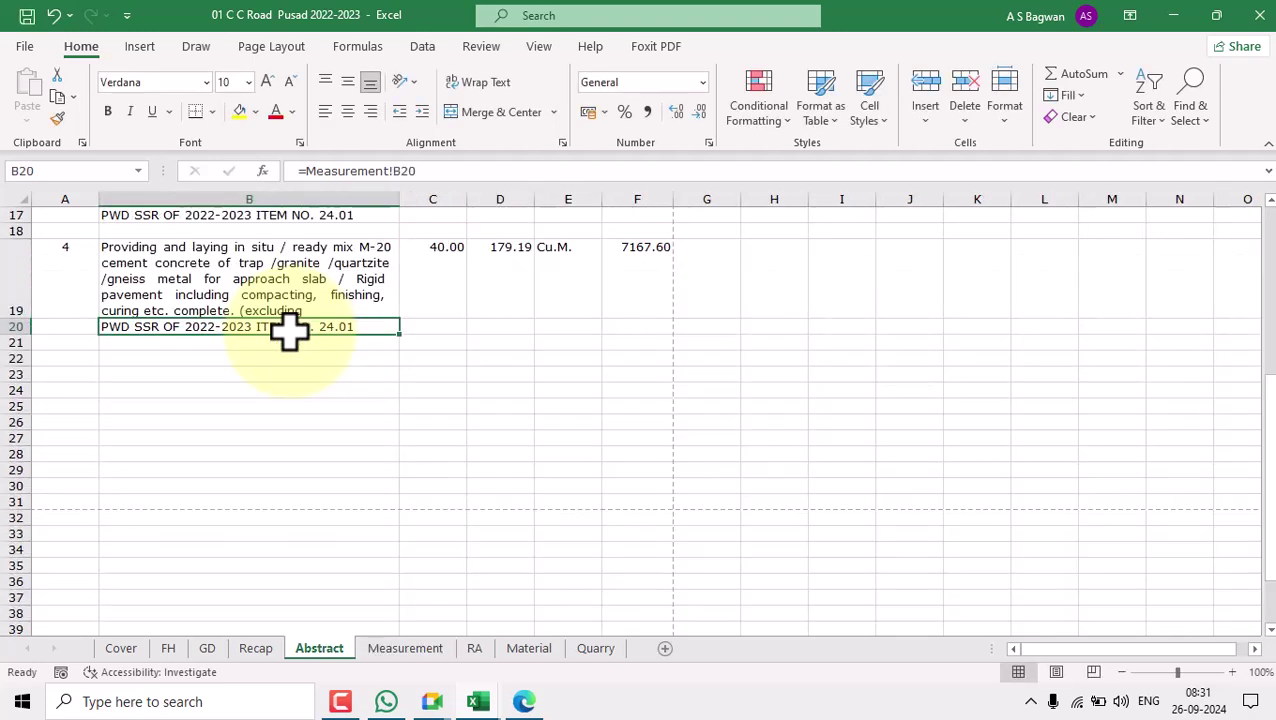
Link the SSR reference in B20 to cell B26 of the Measurement sheet.
{"action": "key", "text": "Down"}
{"action": "type", "text": "="}
{"action": "left_click", "coordinate": [405, 650]}
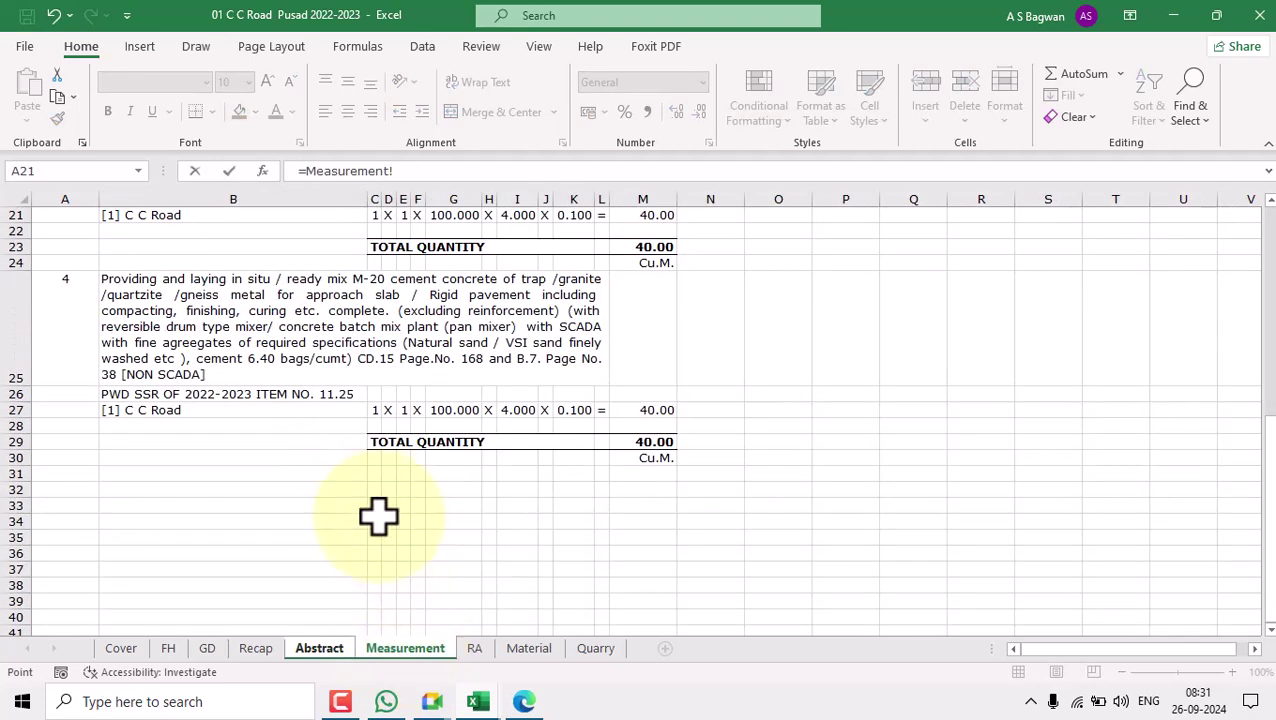
{"action": "left_click", "coordinate": [336, 396]}
{"action": "key", "text": "Return"}
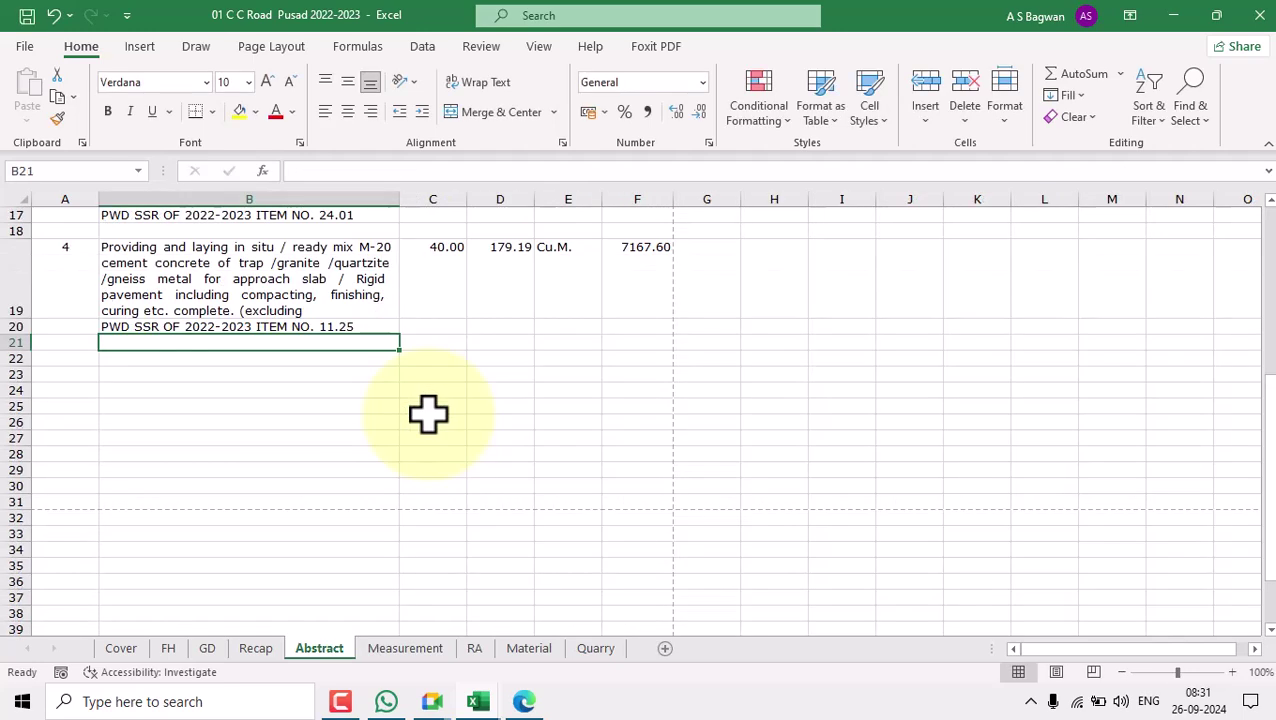
Fit the height of row 19 on the Abstract sheet to the full item 4 description.
{"action": "left_click", "coordinate": [340, 280]}
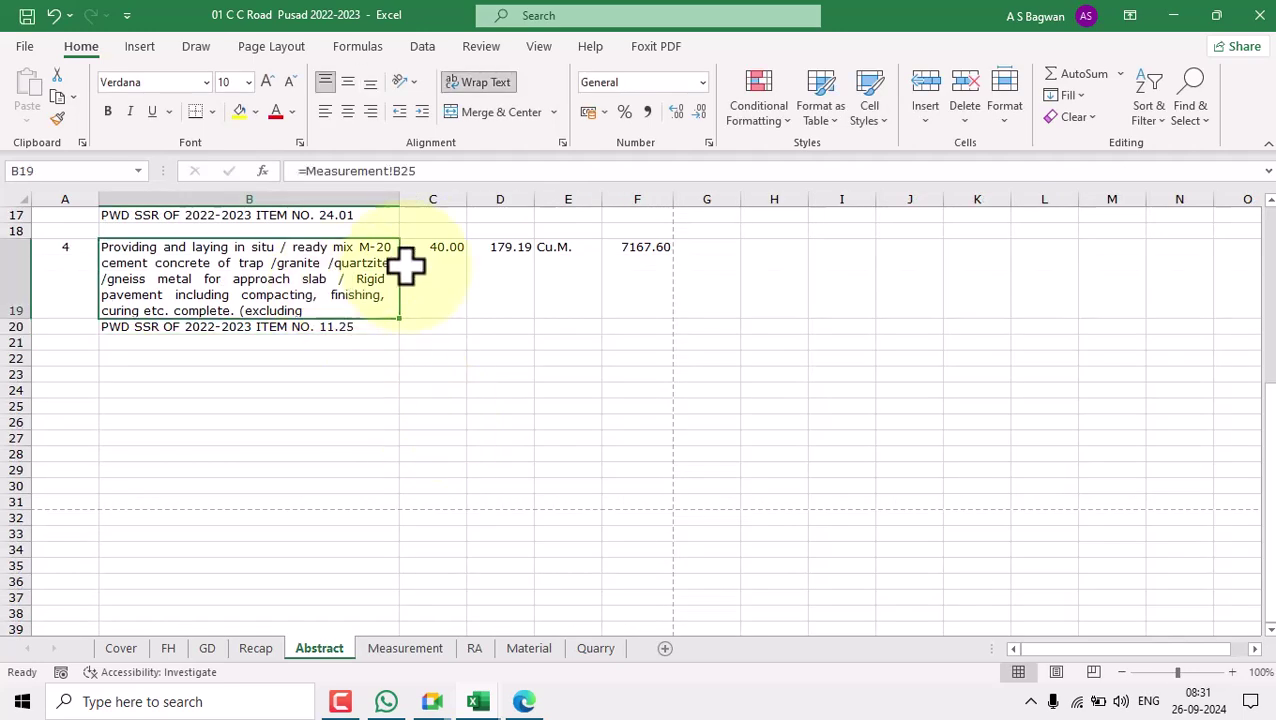
{"action": "left_click", "coordinate": [1003, 118]}
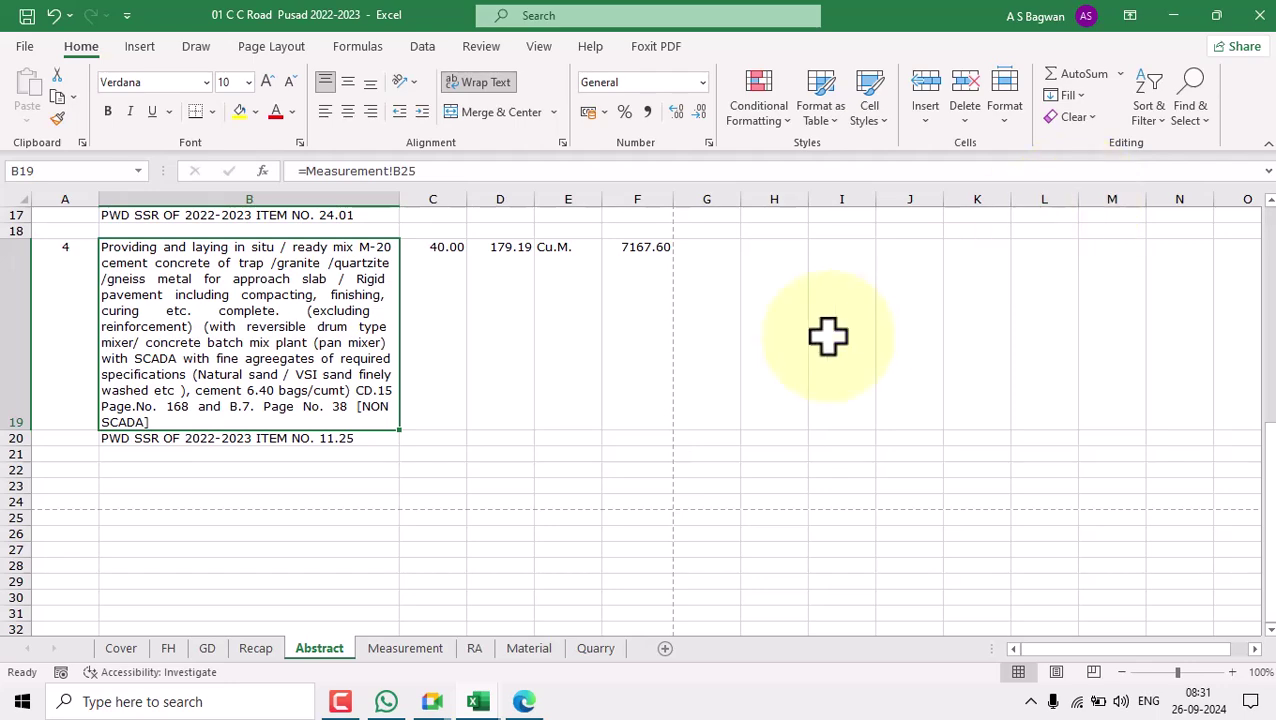
{"action": "scroll", "coordinate": [590, 376], "scroll_direction": "up", "scroll_amount": 5}
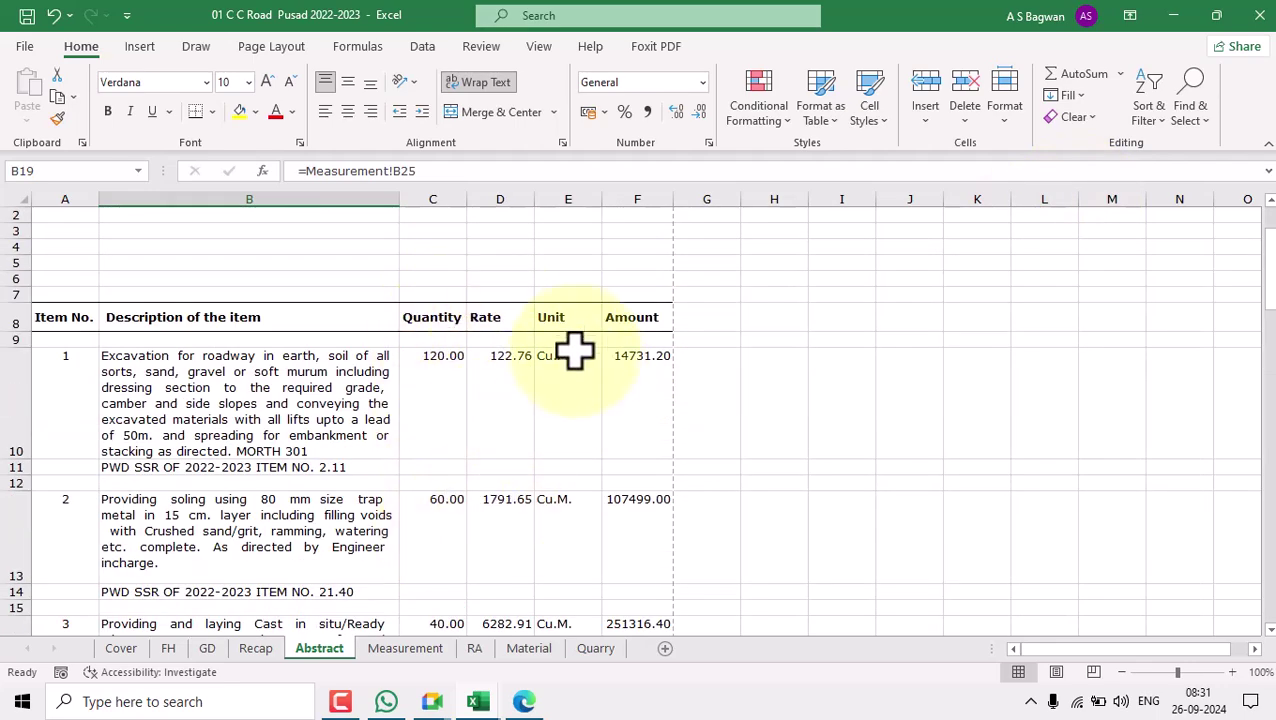
{"action": "scroll", "coordinate": [530, 416], "scroll_direction": "down", "scroll_amount": 2}
{"action": "scroll", "coordinate": [530, 418], "scroll_direction": "down", "scroll_amount": 4}
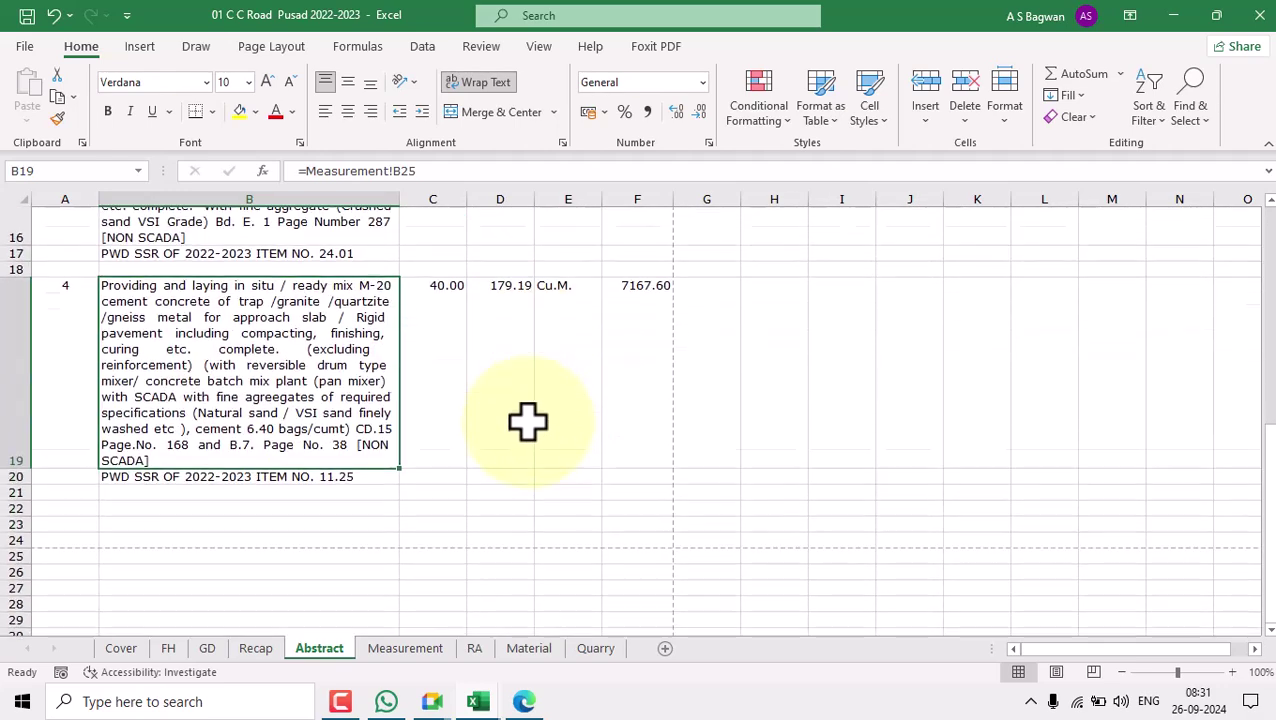
Link item 4's quantity in C19 to the total quantity in cell M29 of the Measurement sheet.
{"action": "left_click", "coordinate": [461, 294]}
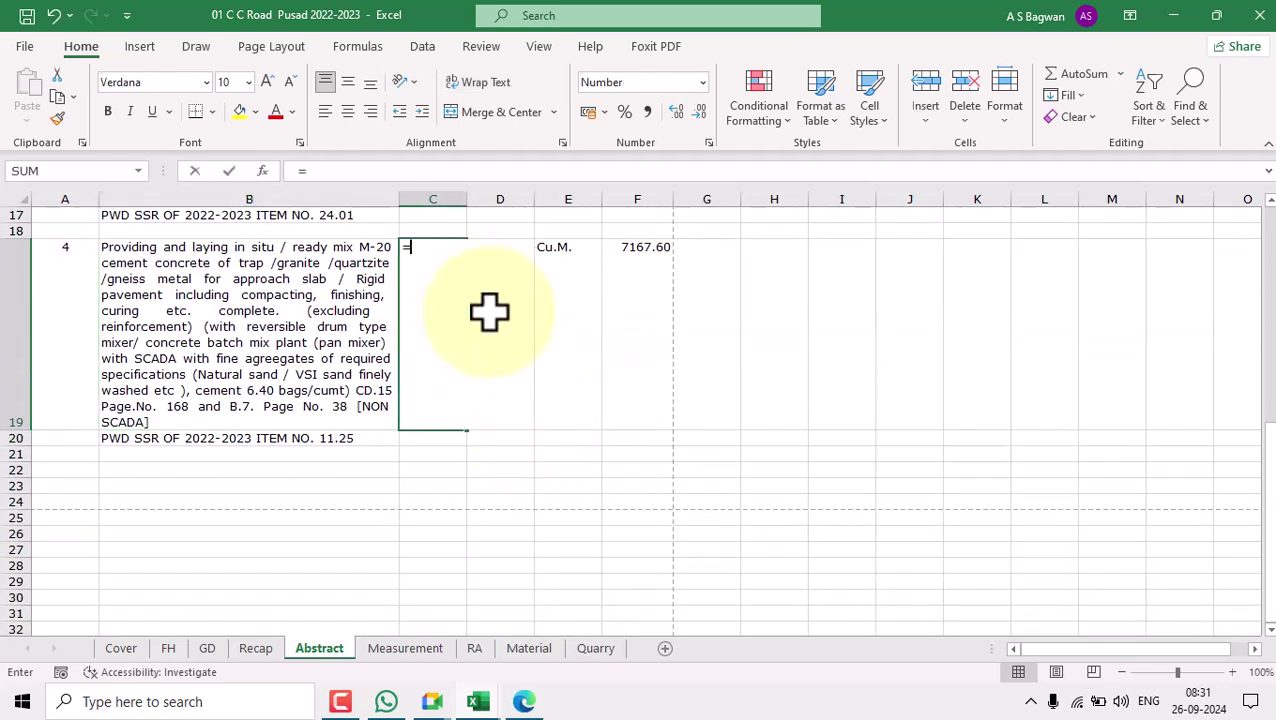
{"action": "type", "text": "="}
{"action": "left_click", "coordinate": [430, 650]}
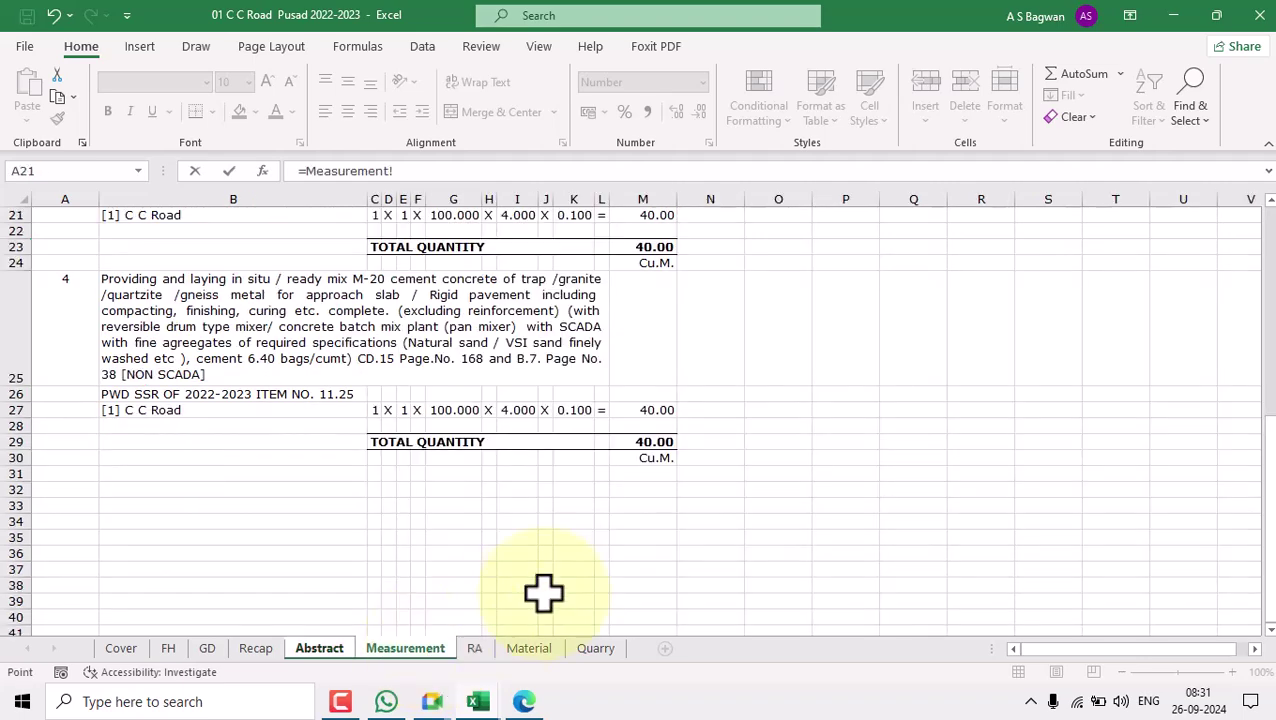
{"action": "left_click", "coordinate": [659, 445]}
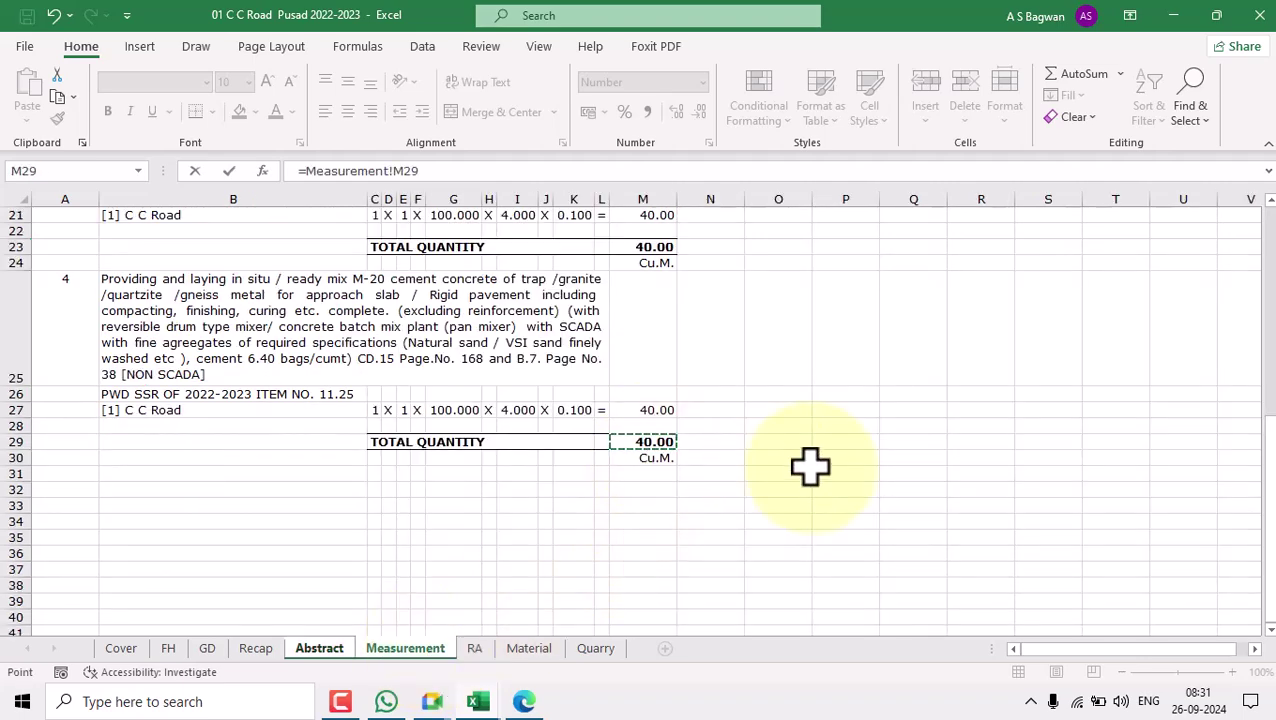
{"action": "key", "text": "Return"}
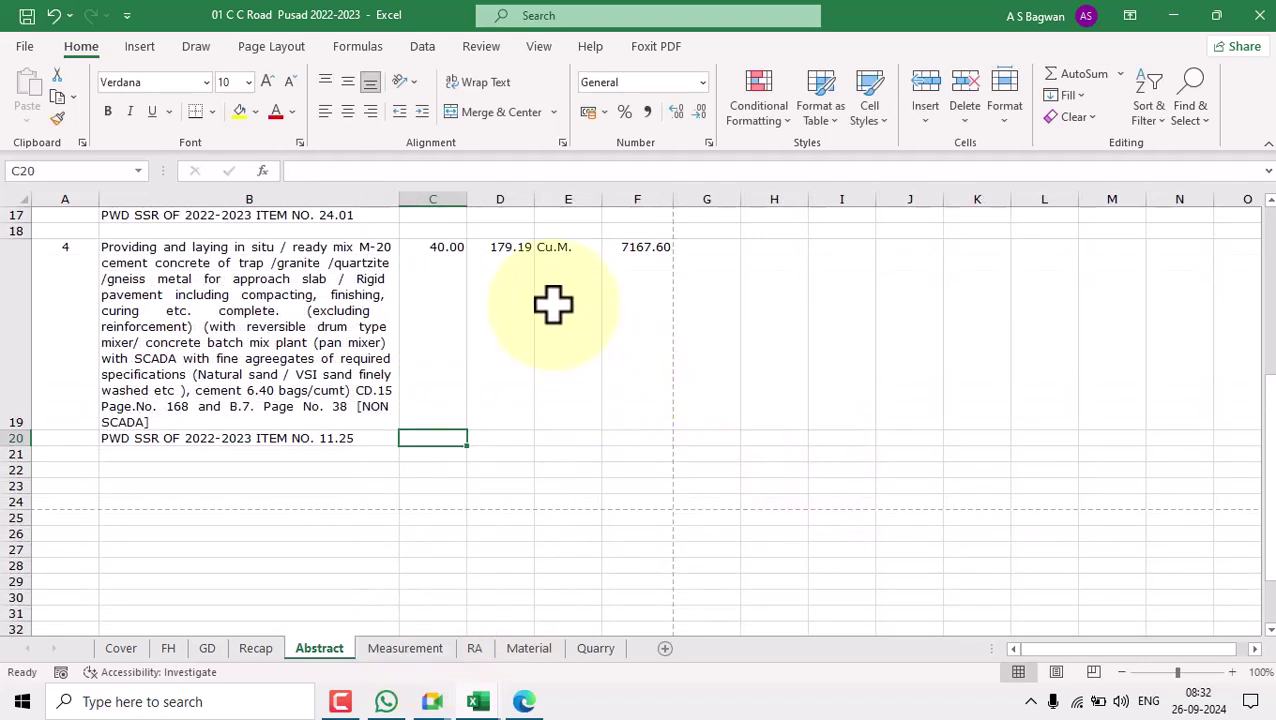
Link item 4's unit in E19 to the unit in cell M30 of the Measurement sheet.
{"action": "left_click", "coordinate": [553, 305]}
{"action": "scroll", "coordinate": [600, 250], "scroll_direction": "up", "scroll_amount": 4}
{"action": "scroll", "coordinate": [584, 430], "scroll_direction": "down", "scroll_amount": 2}
{"action": "scroll", "coordinate": [607, 530], "scroll_direction": "down", "scroll_amount": 2}
{"action": "left_click", "coordinate": [740, 541]}
{"action": "left_click", "coordinate": [584, 339]}
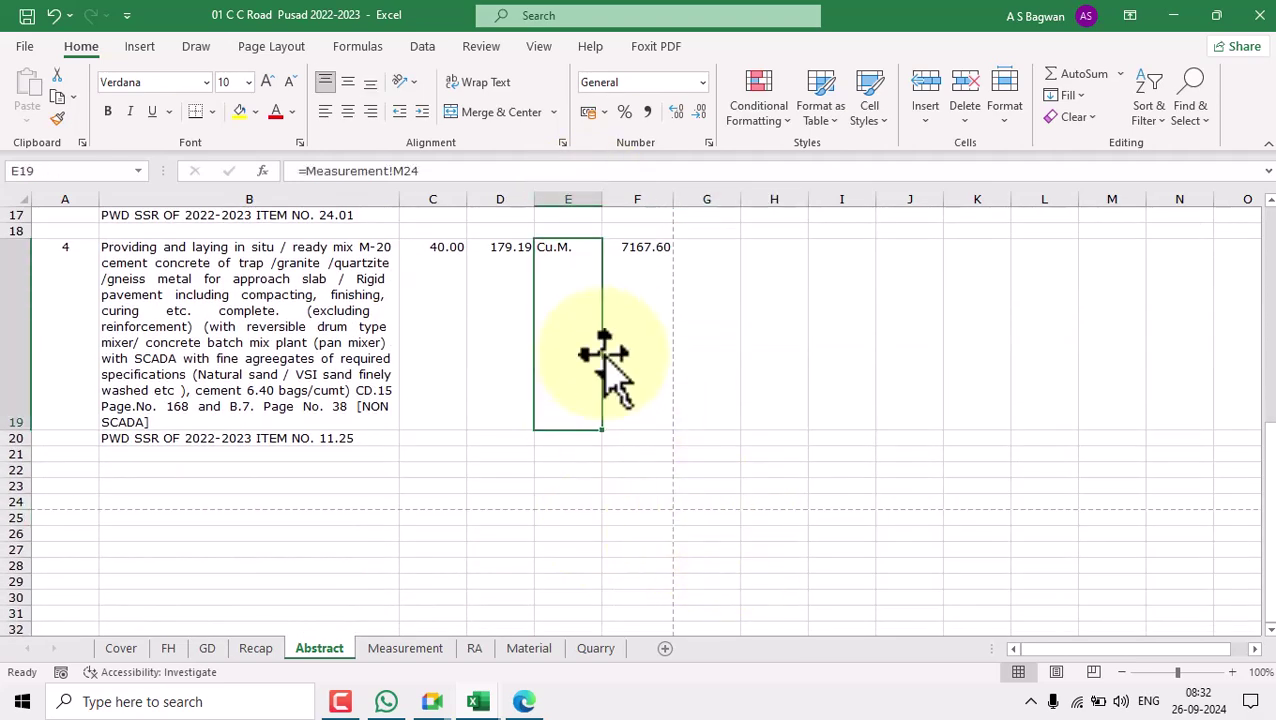
{"action": "type", "text": "="}
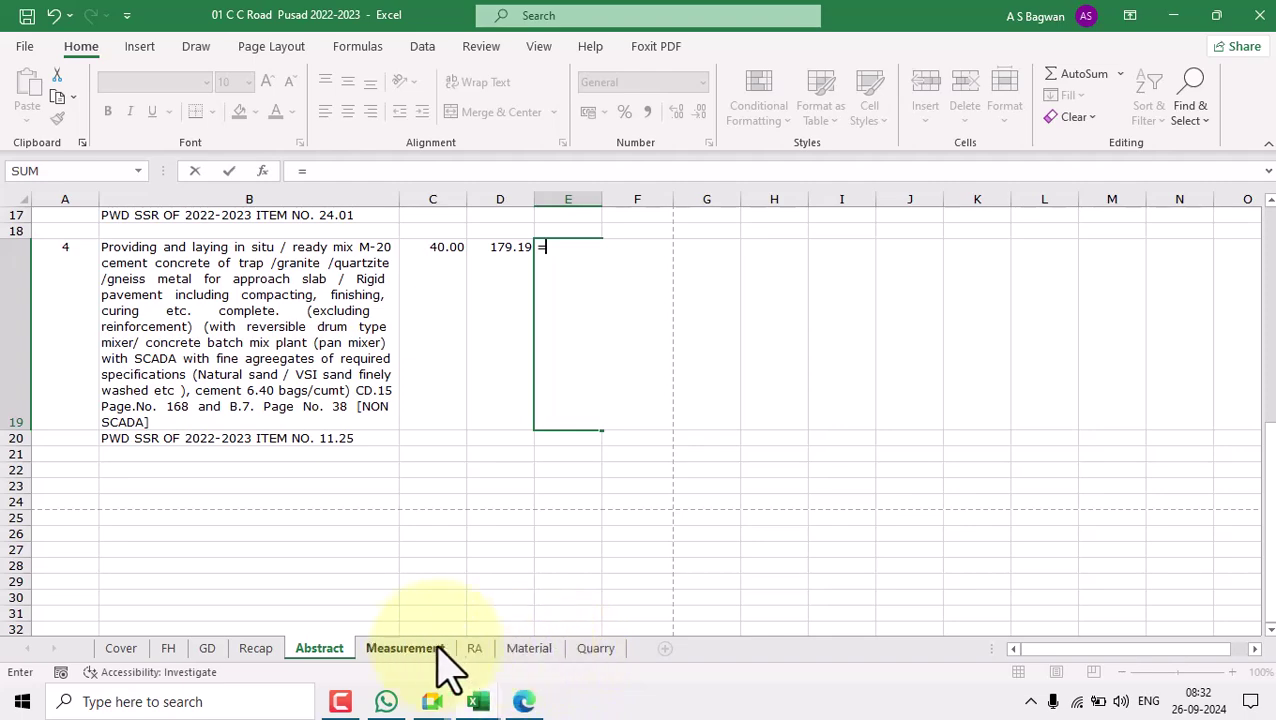
{"action": "left_click", "coordinate": [428, 650]}
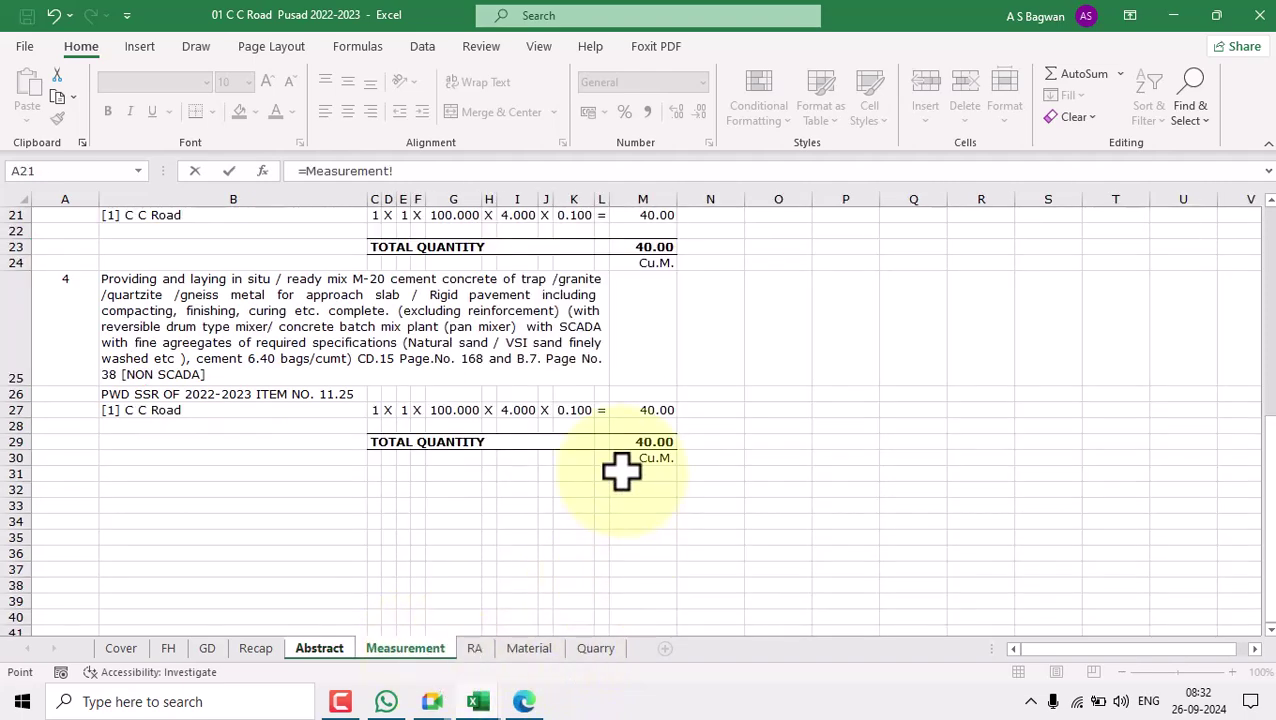
{"action": "left_click", "coordinate": [654, 458]}
{"action": "key", "text": "Return"}
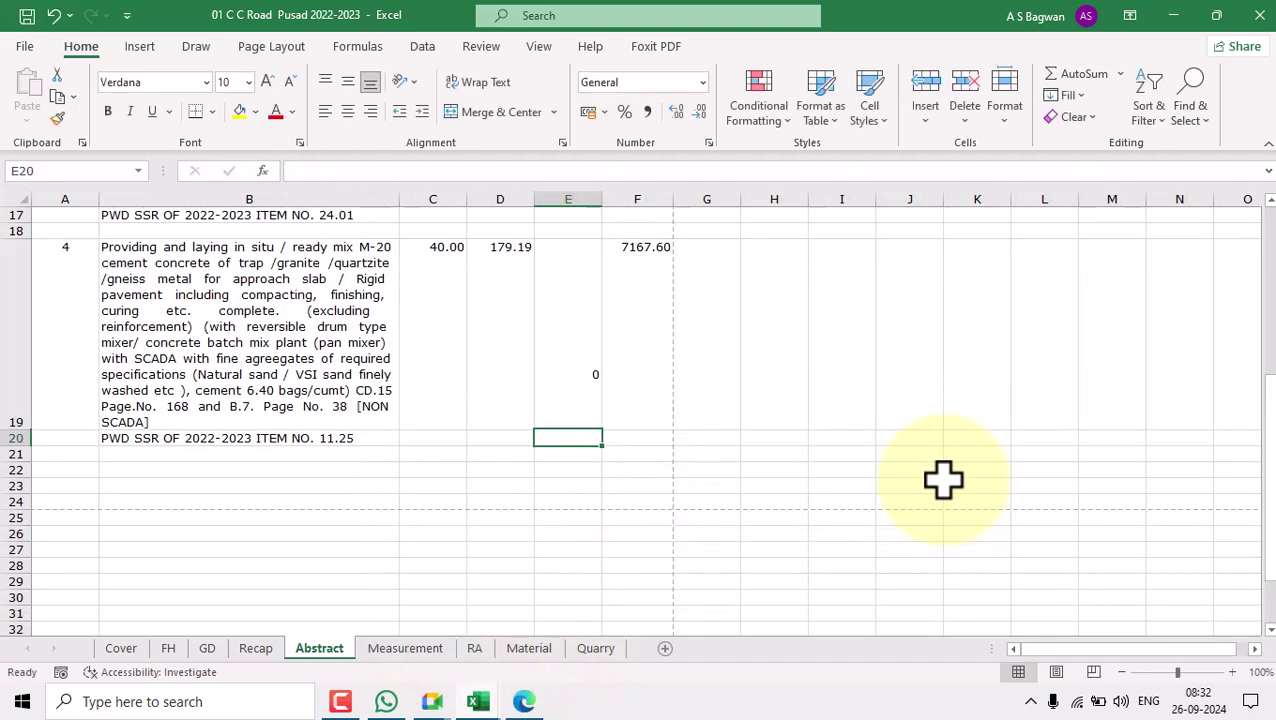
Link item 4's rate in D19 to the M-20 concrete total rate in cell G76 of the RA sheet.
{"action": "left_click", "coordinate": [527, 307]}
{"action": "scroll", "coordinate": [518, 290], "scroll_direction": "up", "scroll_amount": 5}
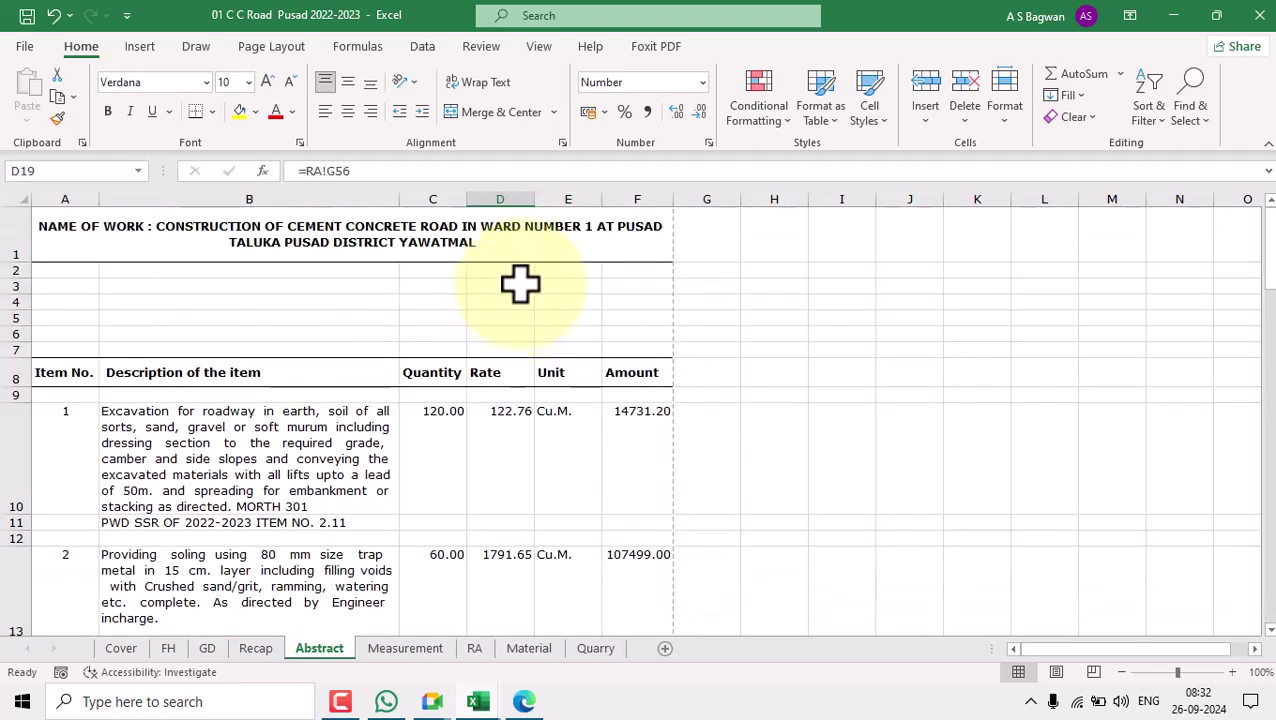
{"action": "scroll", "coordinate": [558, 498], "scroll_direction": "down", "scroll_amount": 5}
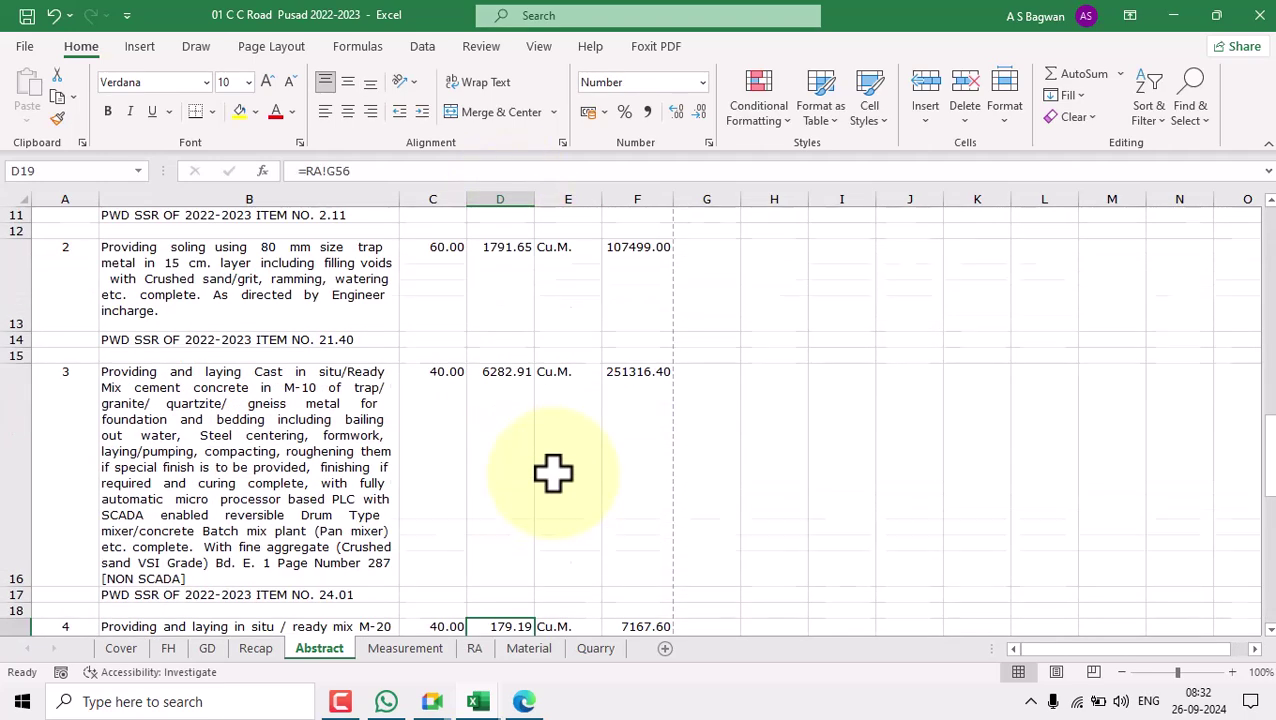
{"action": "key", "text": "Right"}
{"action": "key", "text": "Right"}
{"action": "key", "text": "Left"}
{"action": "key", "text": "Left"}
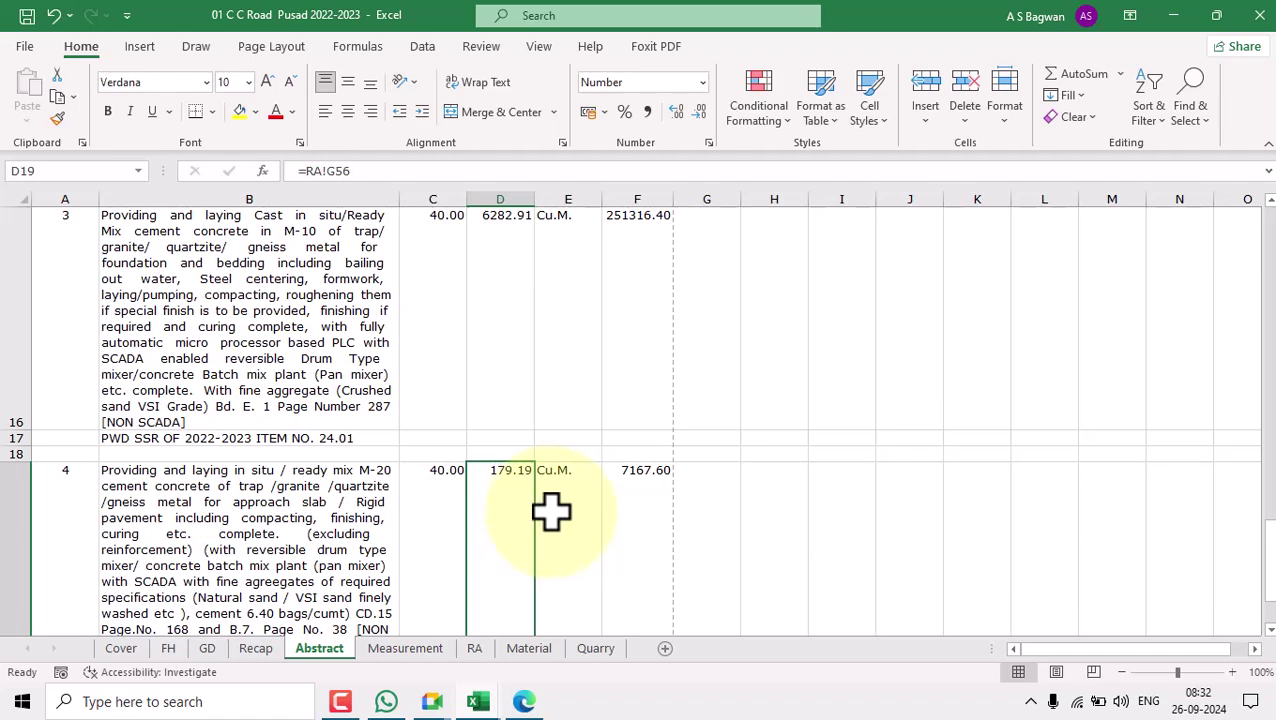
{"action": "type", "text": "="}
{"action": "left_click", "coordinate": [475, 648]}
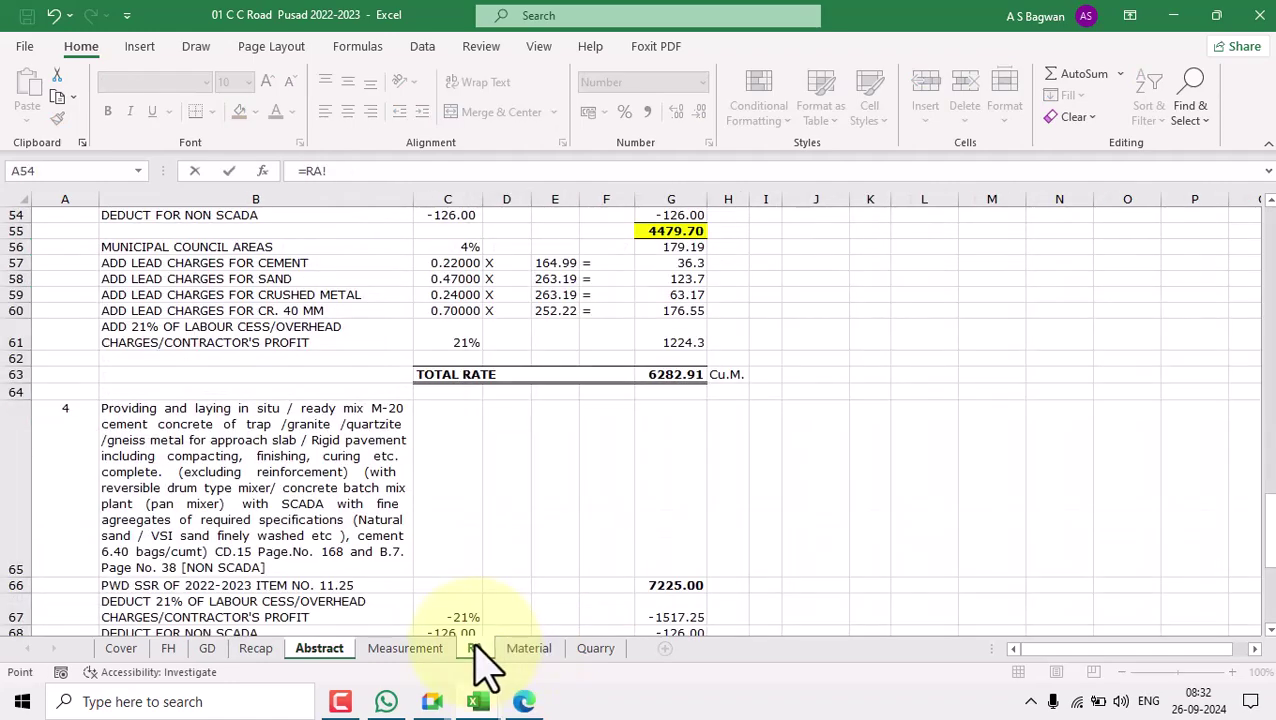
{"action": "scroll", "coordinate": [422, 478], "scroll_direction": "down", "scroll_amount": 3}
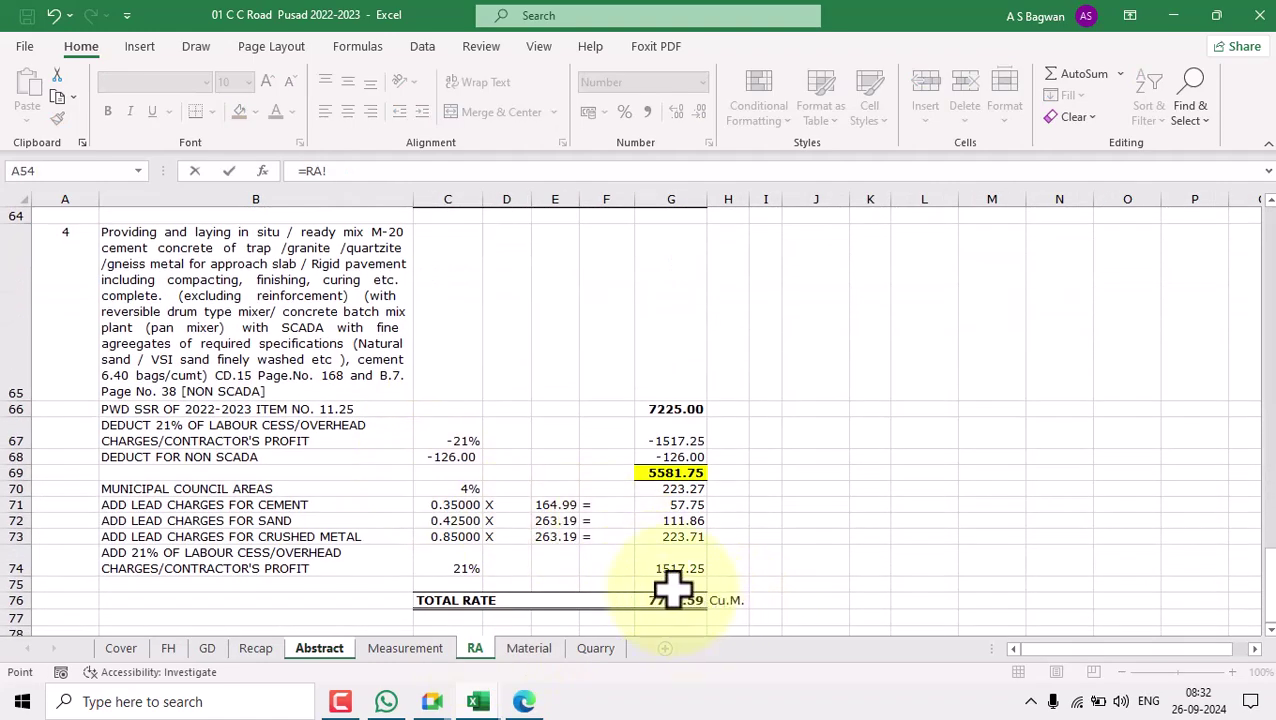
{"action": "scroll", "coordinate": [672, 590], "scroll_direction": "down", "scroll_amount": 2}
{"action": "left_click", "coordinate": [676, 342]}
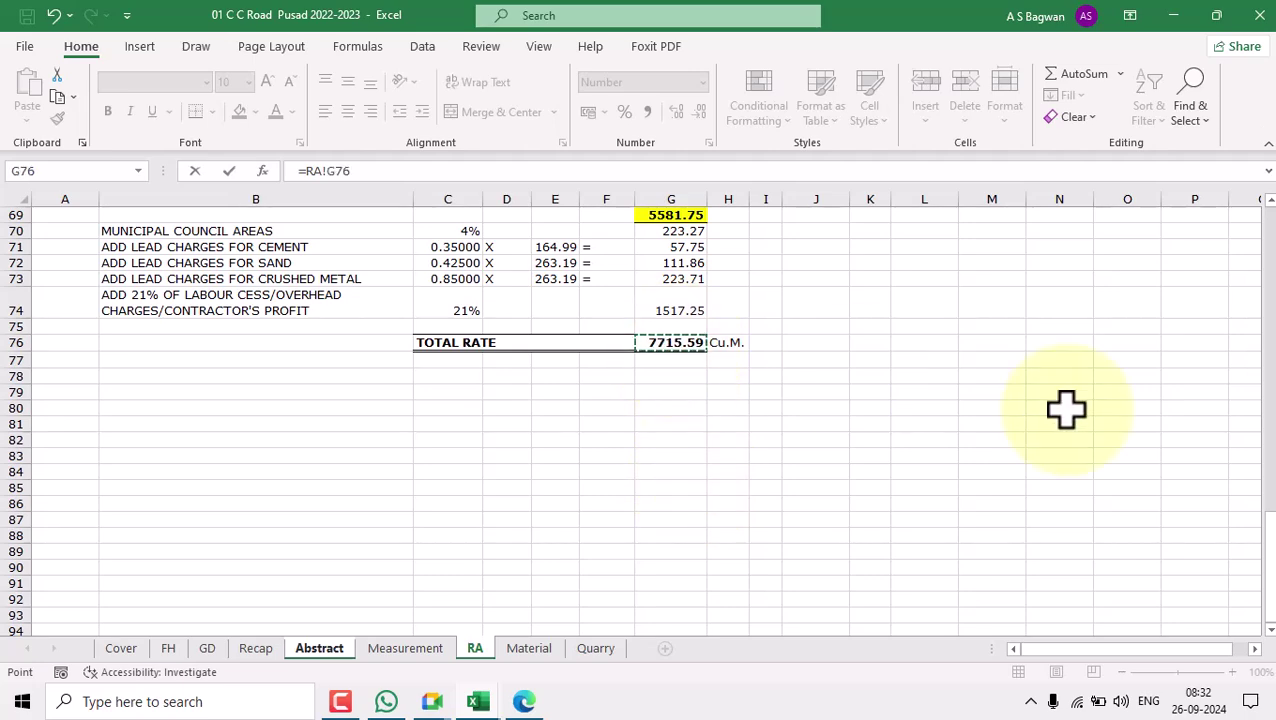
{"action": "key", "text": "Return"}
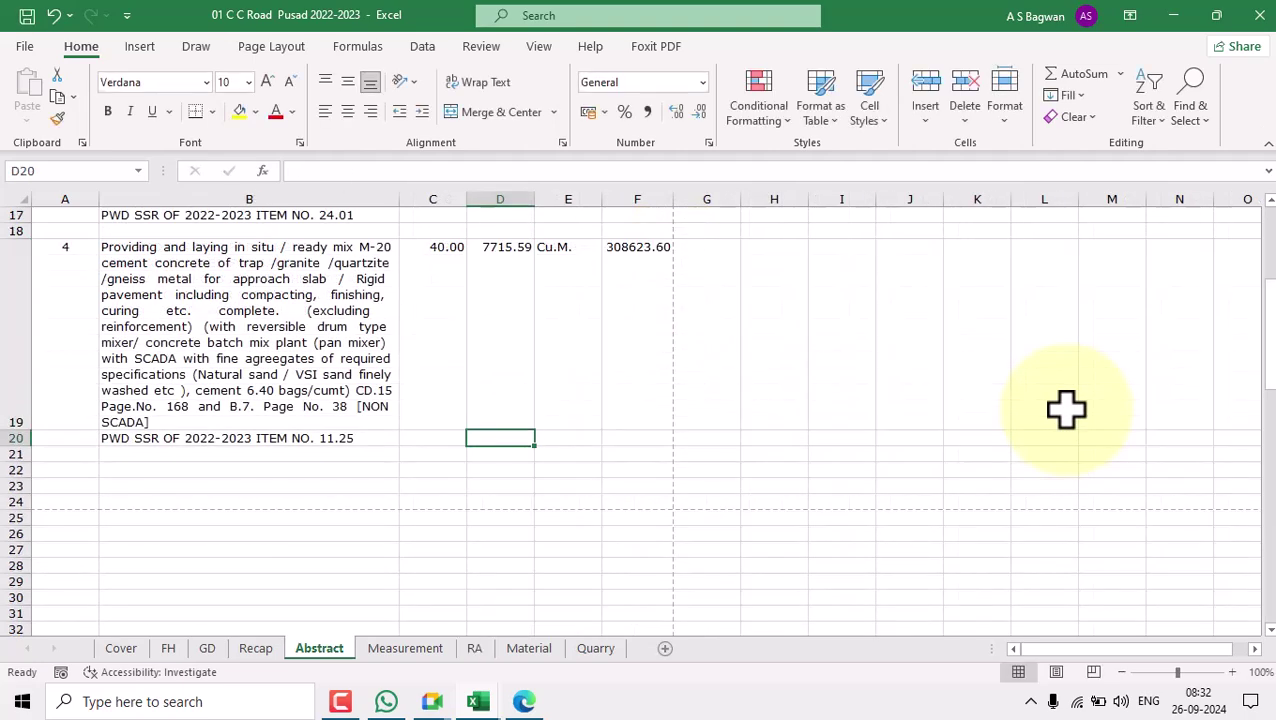
Check item 4's quantity, rate and the amount formula in F19, and look over the Abstract items.
{"action": "left_click", "coordinate": [455, 298]}
{"action": "left_click", "coordinate": [528, 305]}
{"action": "double_click", "coordinate": [634, 297]}
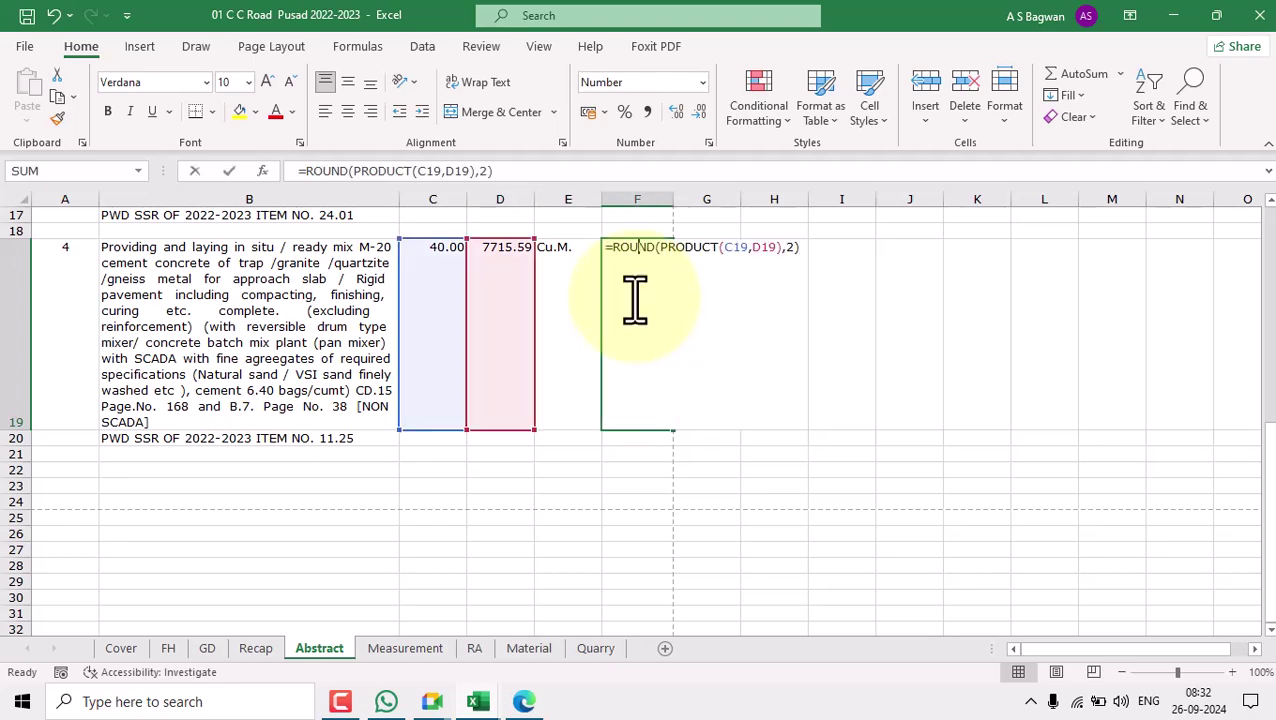
{"action": "key", "text": "Escape"}
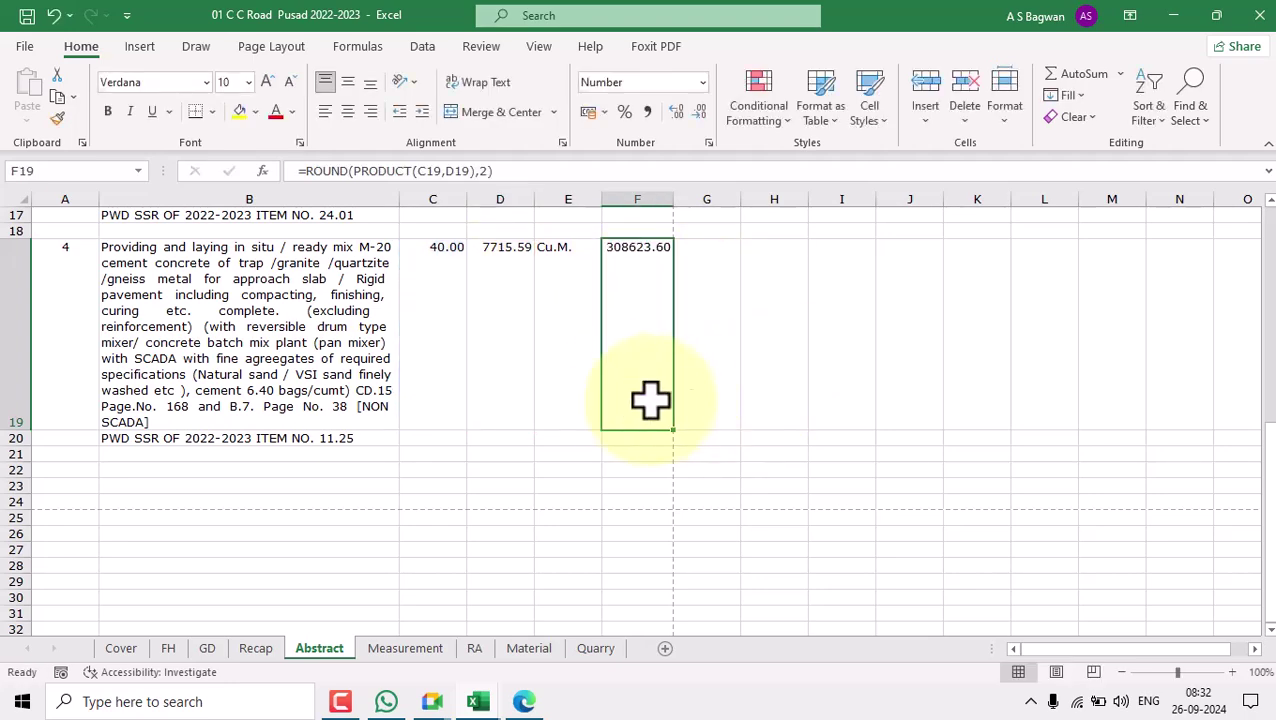
{"action": "scroll", "coordinate": [621, 400], "scroll_direction": "up", "scroll_amount": 6}
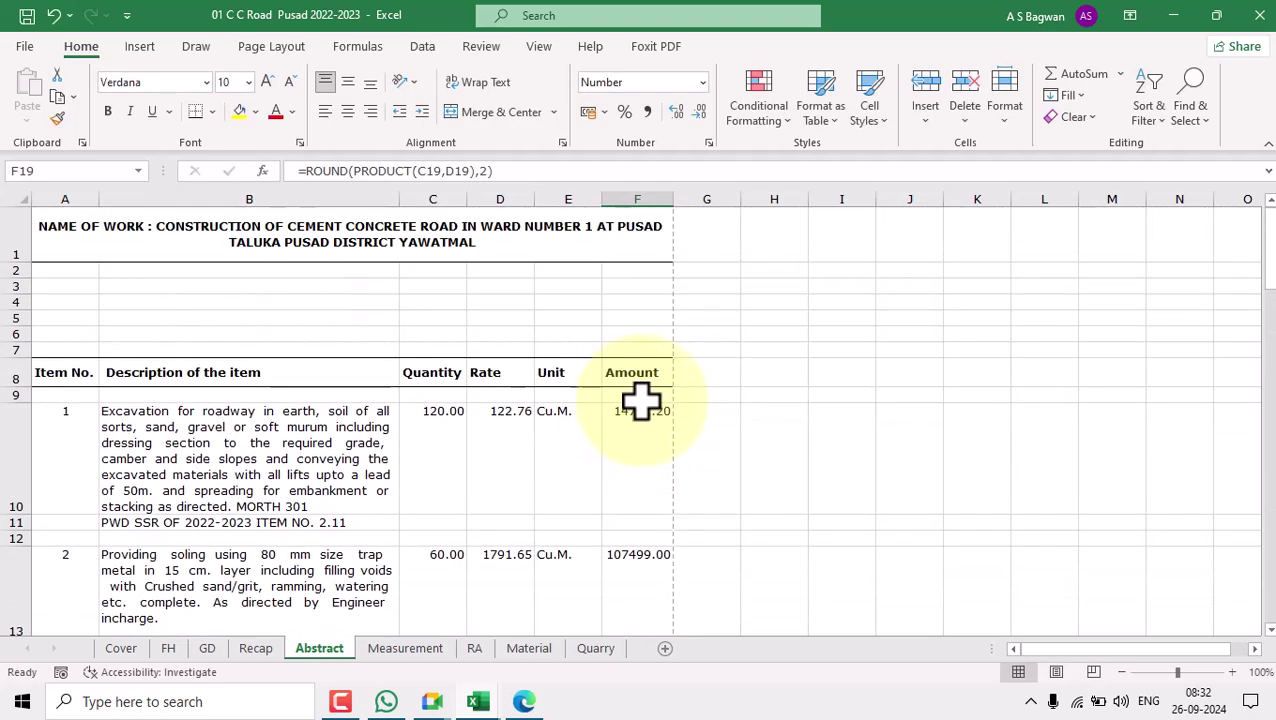
{"action": "scroll", "coordinate": [636, 405], "scroll_direction": "down", "scroll_amount": 7}
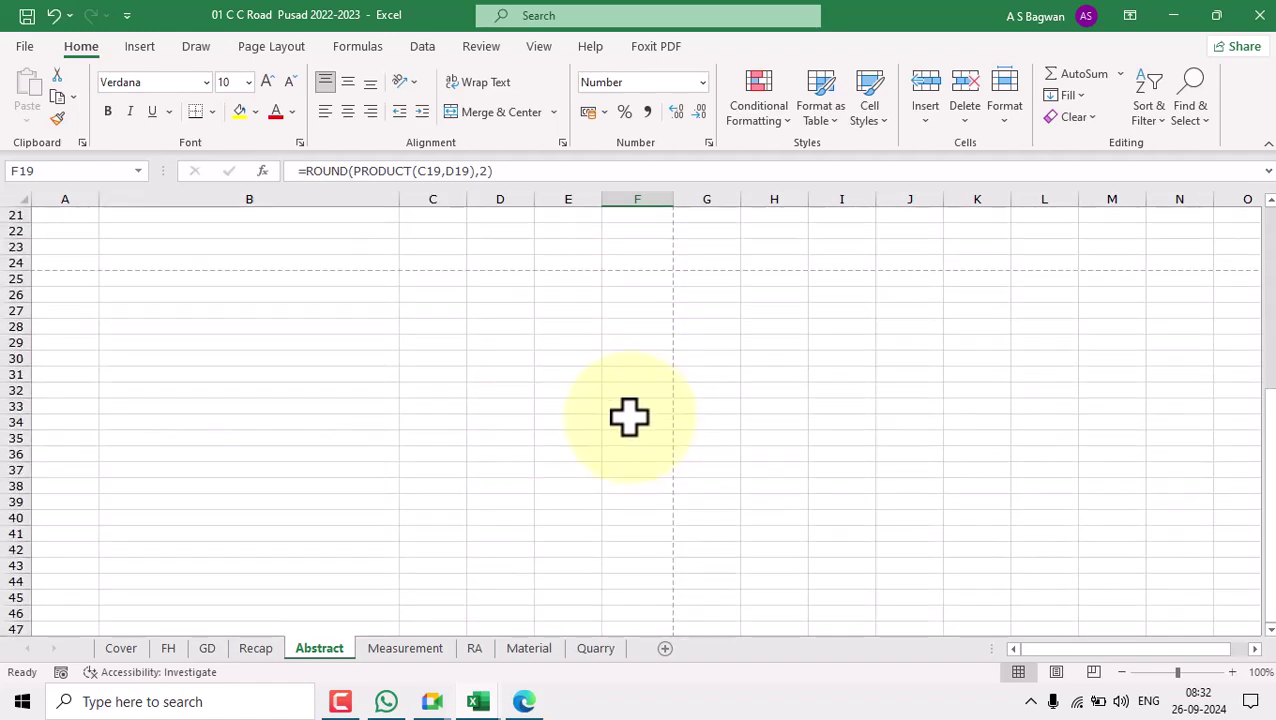
{"action": "scroll", "coordinate": [630, 415], "scroll_direction": "up", "scroll_amount": 5}
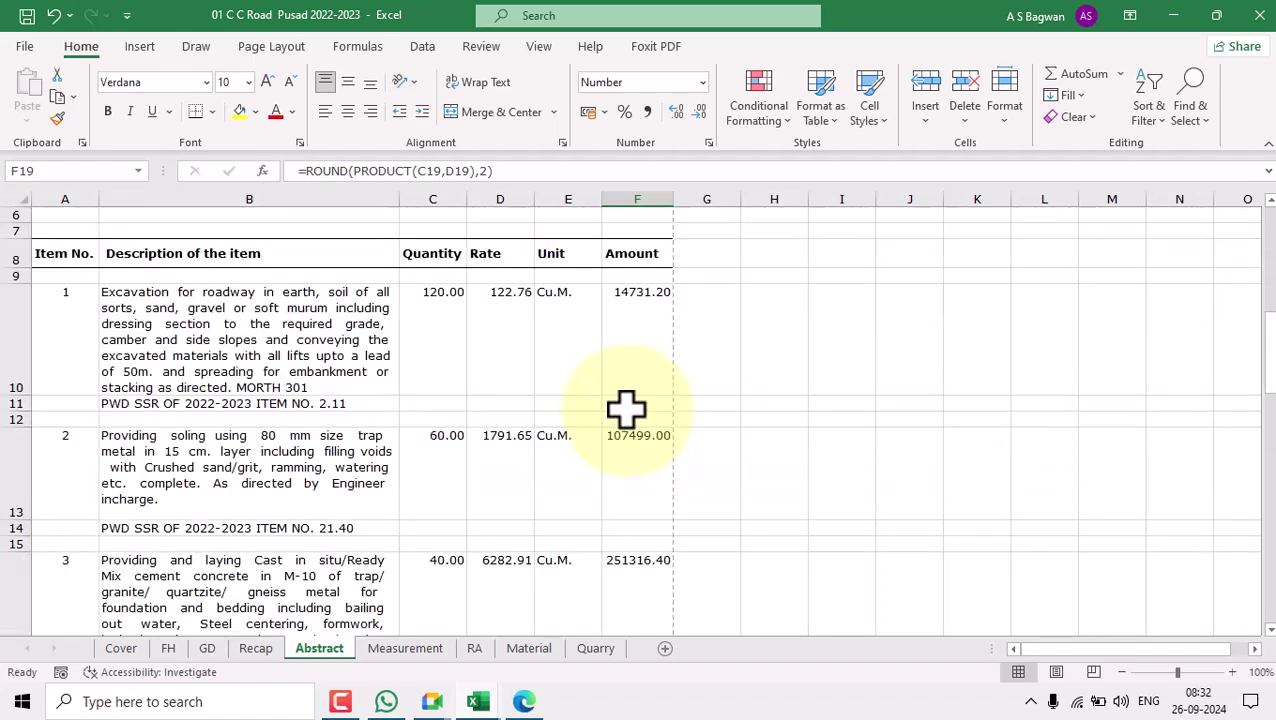
Review the items on the Measurement, RA and Material sheets and look at the Quarry and Cover sheets.
{"action": "left_click", "coordinate": [412, 650]}
{"action": "scroll", "coordinate": [595, 452], "scroll_direction": "up", "scroll_amount": 7}
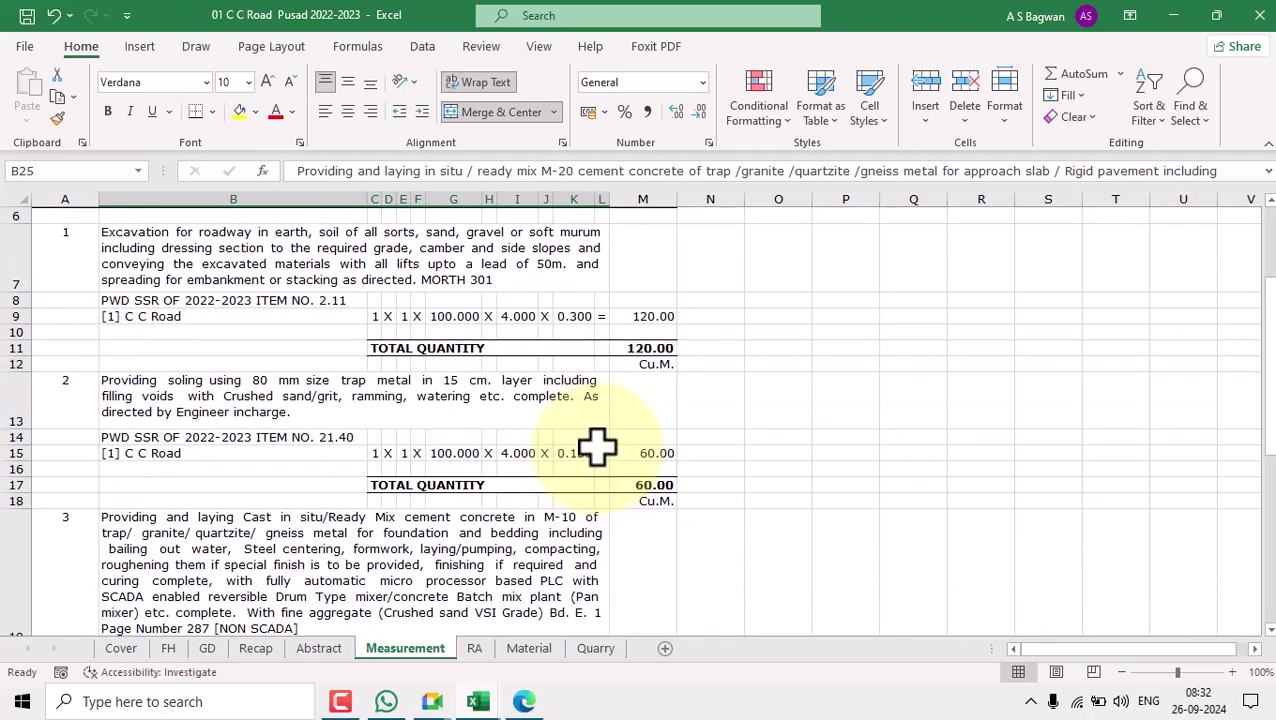
{"action": "scroll", "coordinate": [680, 438], "scroll_direction": "down", "scroll_amount": 3}
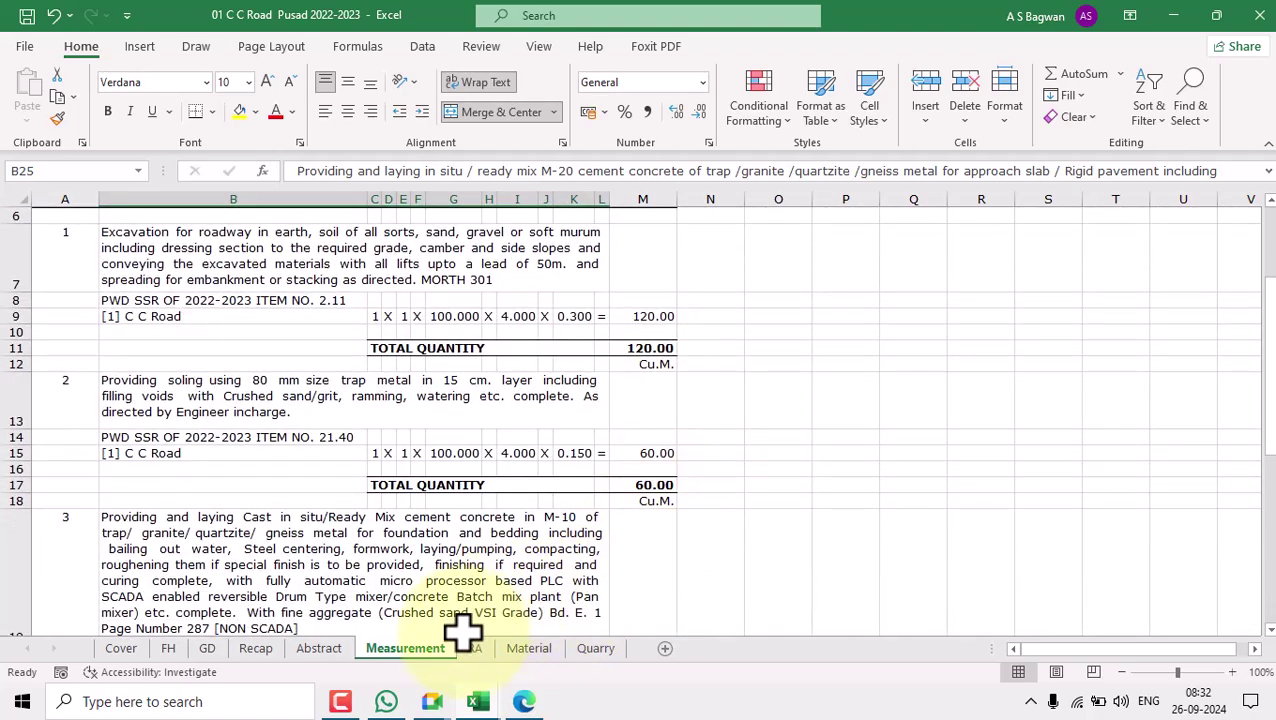
{"action": "left_click", "coordinate": [476, 650]}
{"action": "scroll", "coordinate": [590, 419], "scroll_direction": "up", "scroll_amount": 13}
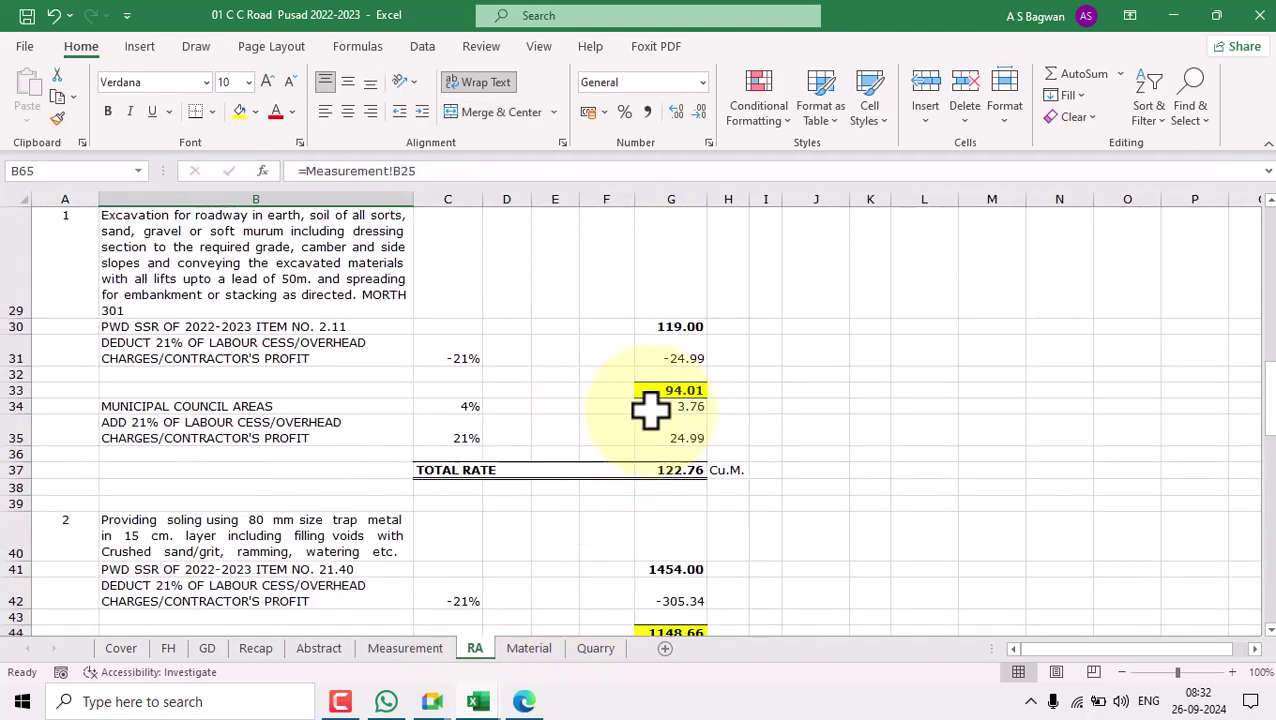
{"action": "scroll", "coordinate": [668, 410], "scroll_direction": "up", "scroll_amount": 8}
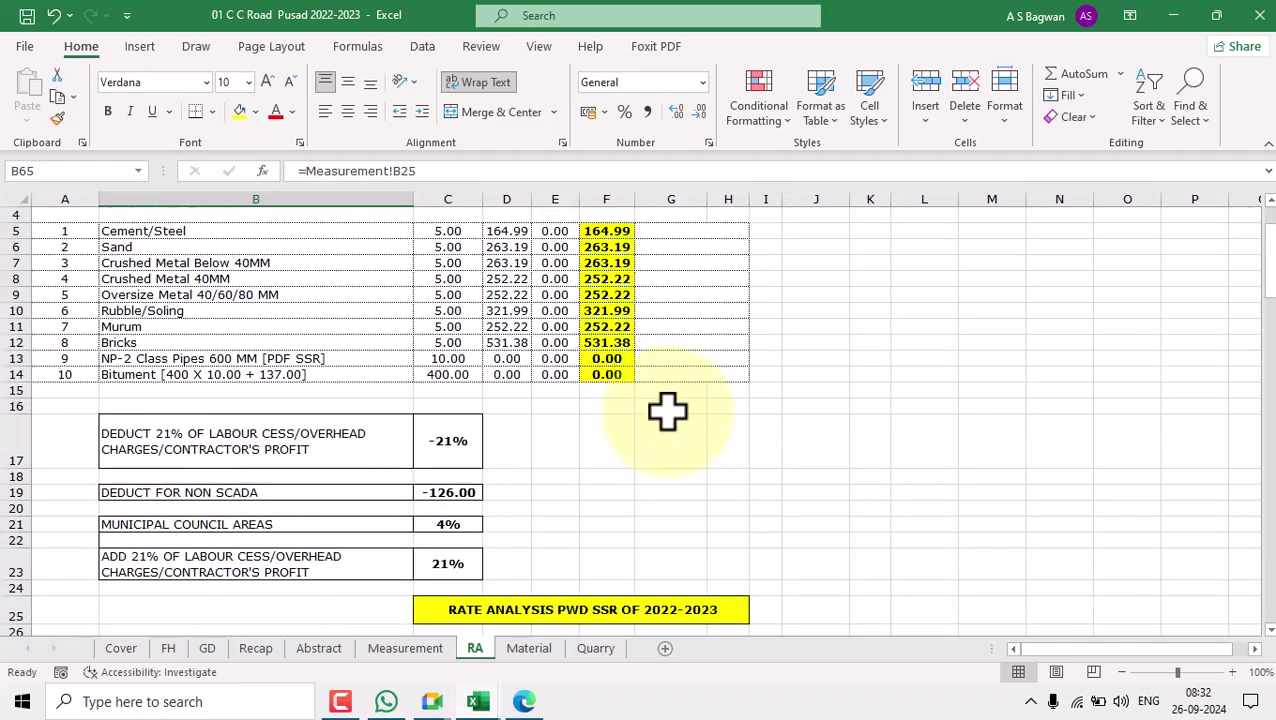
{"action": "left_click", "coordinate": [535, 652]}
{"action": "scroll", "coordinate": [644, 478], "scroll_direction": "up", "scroll_amount": 3}
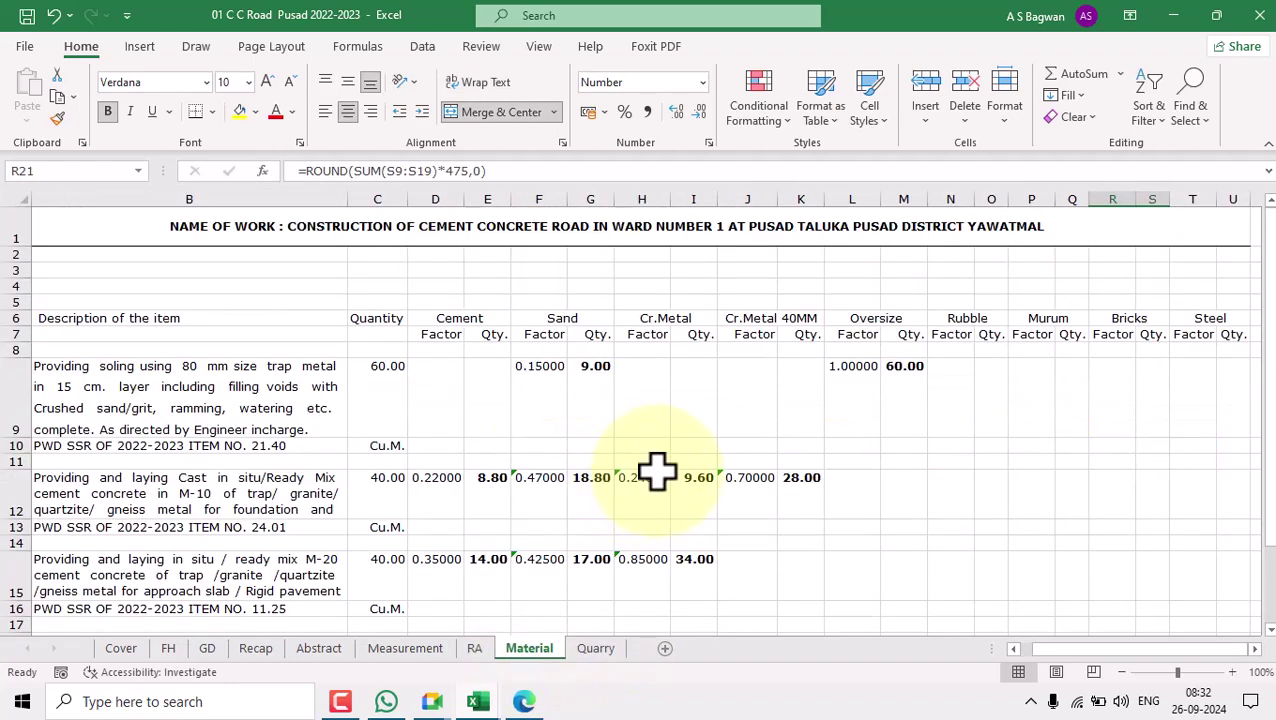
{"action": "left_click", "coordinate": [595, 650]}
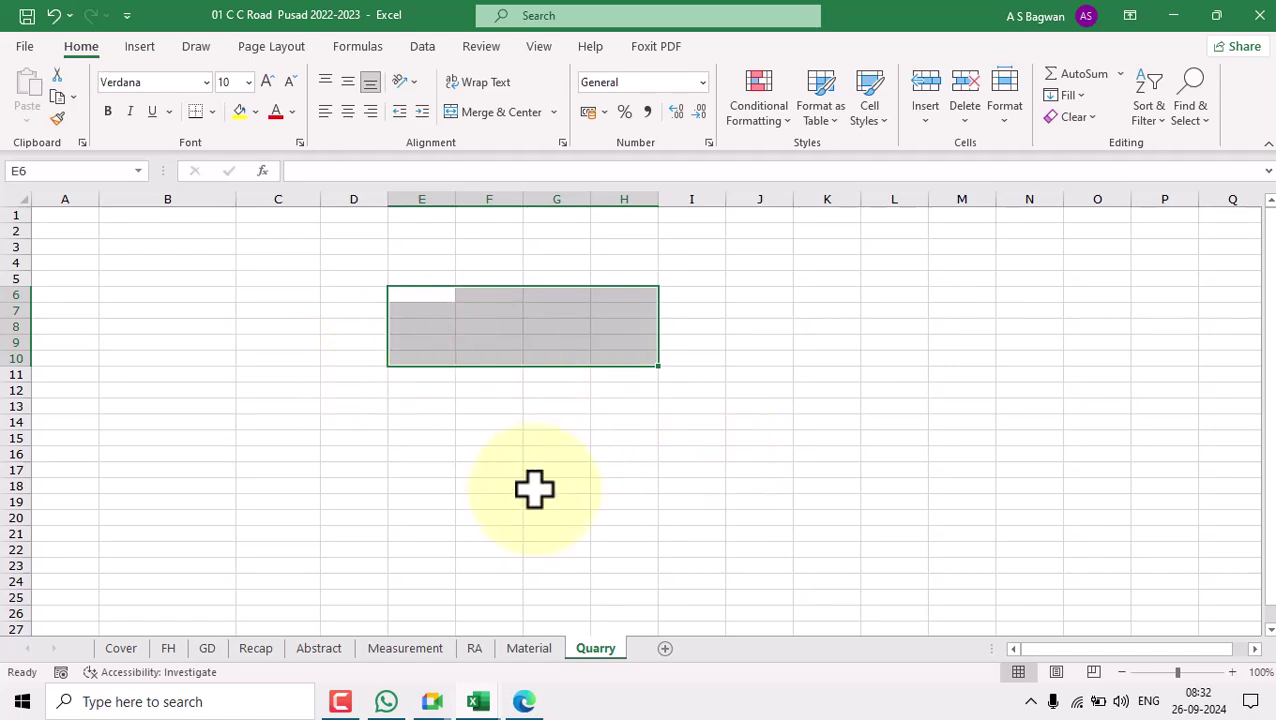
{"action": "left_click", "coordinate": [121, 649]}
Copy the item 1 block A7:M12 on the Measurement sheet and paste it below item 4 starting at A31.
{"action": "left_click", "coordinate": [440, 648]}
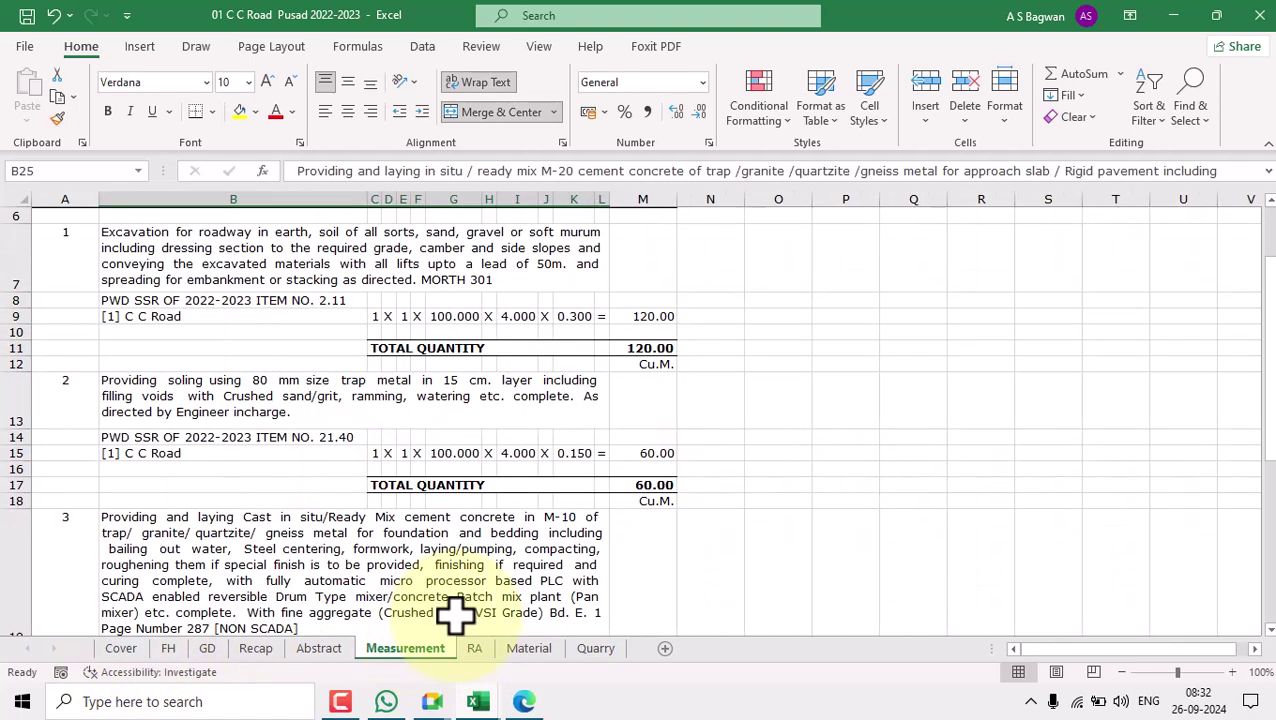
{"action": "scroll", "coordinate": [548, 436], "scroll_direction": "down", "scroll_amount": 5}
{"action": "scroll", "coordinate": [548, 436], "scroll_direction": "down", "scroll_amount": 2}
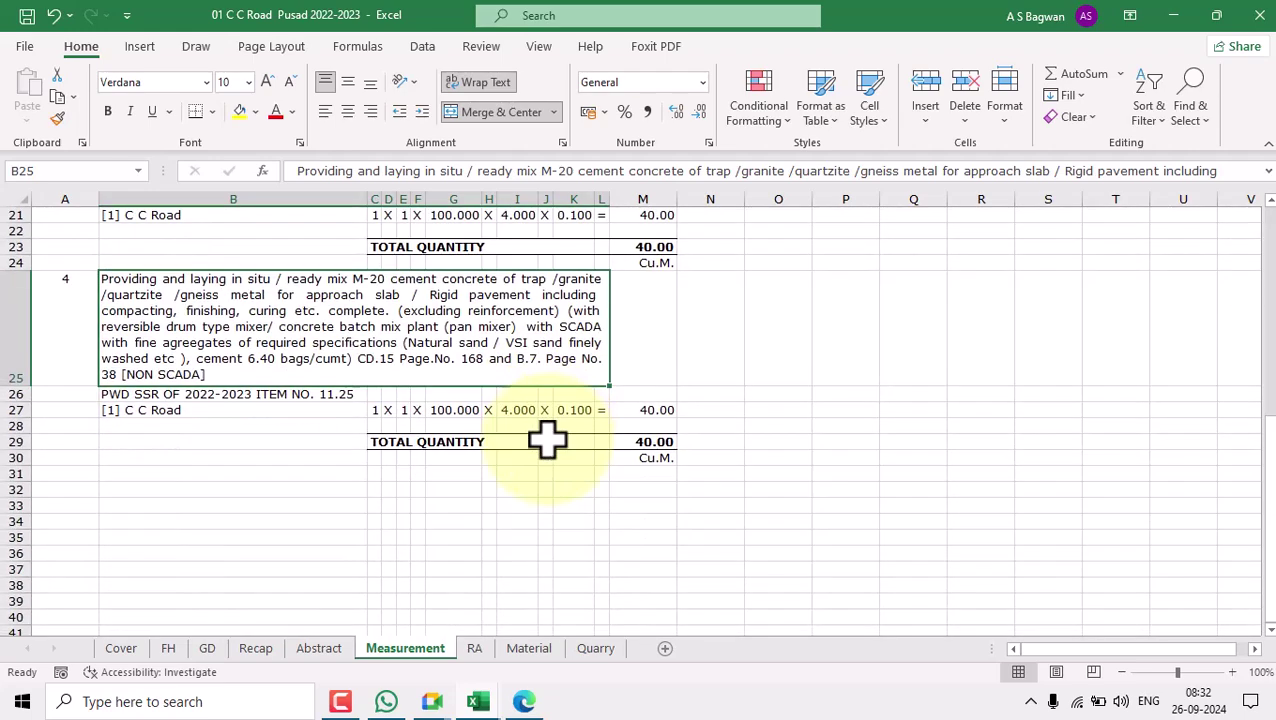
{"action": "scroll", "coordinate": [208, 373], "scroll_direction": "up", "scroll_amount": 7}
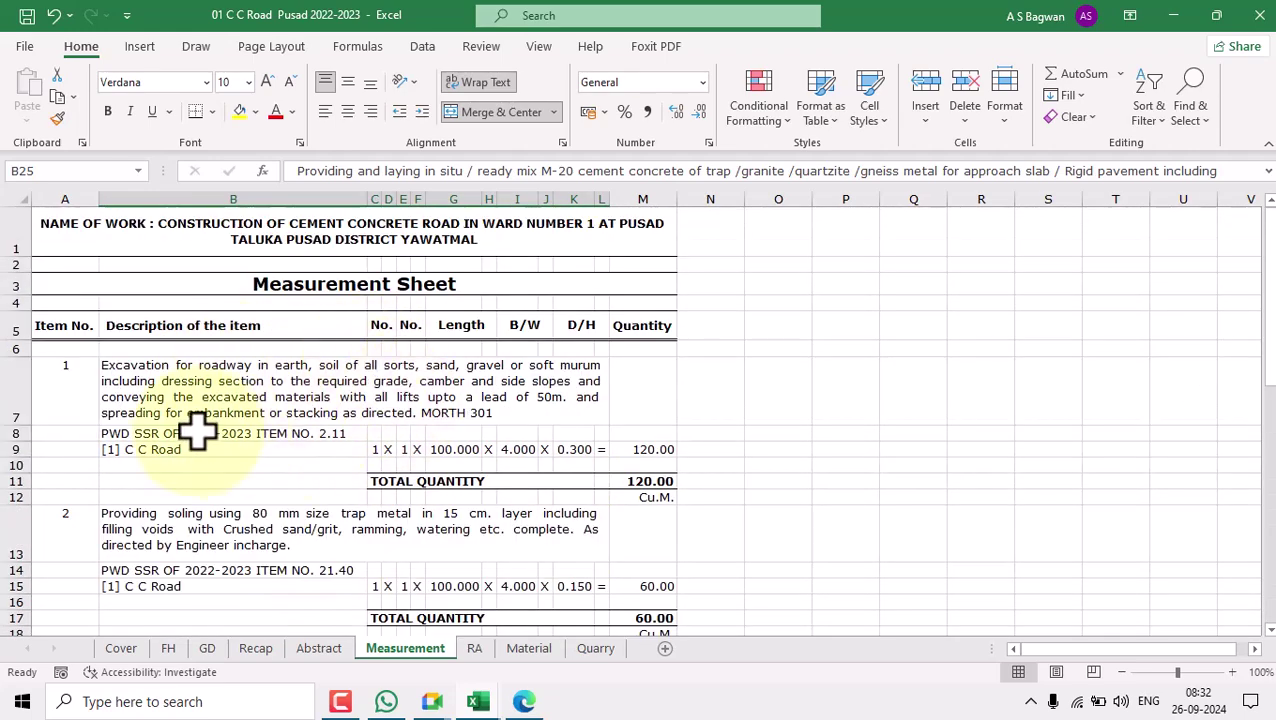
{"action": "left_click_drag", "start_coordinate": [71, 384], "coordinate": [652, 497]}
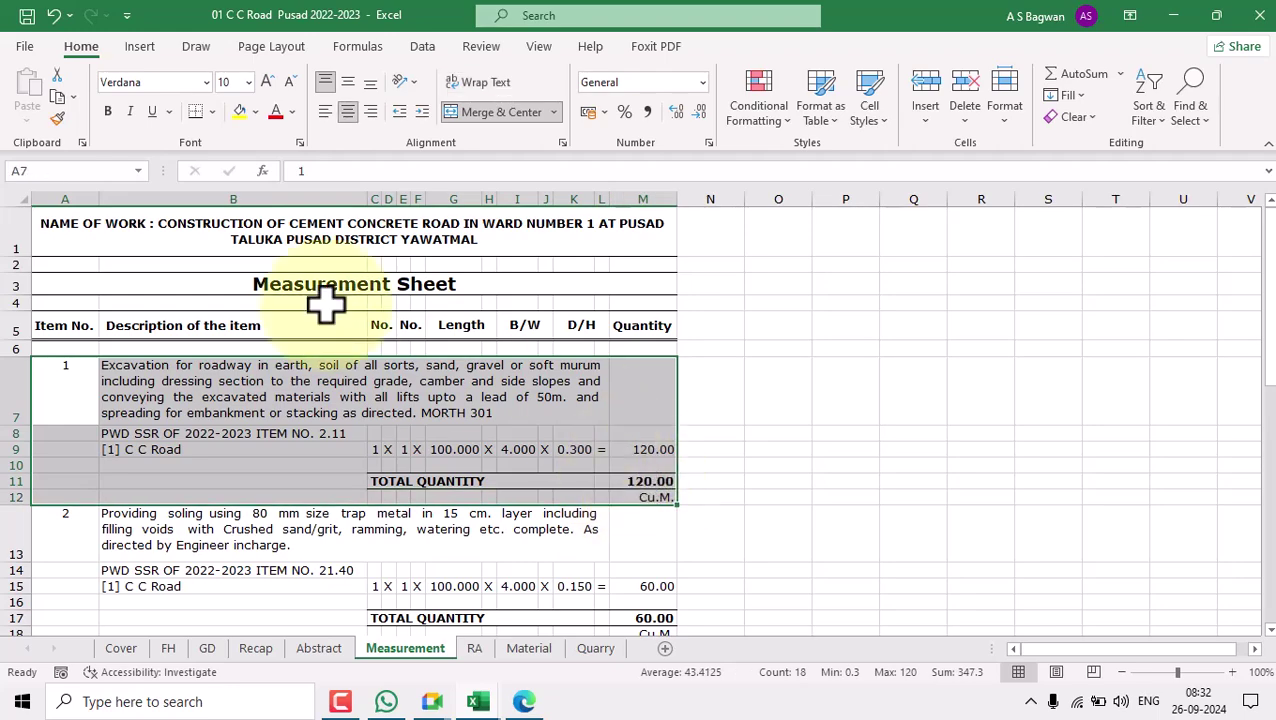
{"action": "left_click", "coordinate": [57, 97]}
{"action": "scroll", "coordinate": [271, 372], "scroll_direction": "down", "scroll_amount": 7}
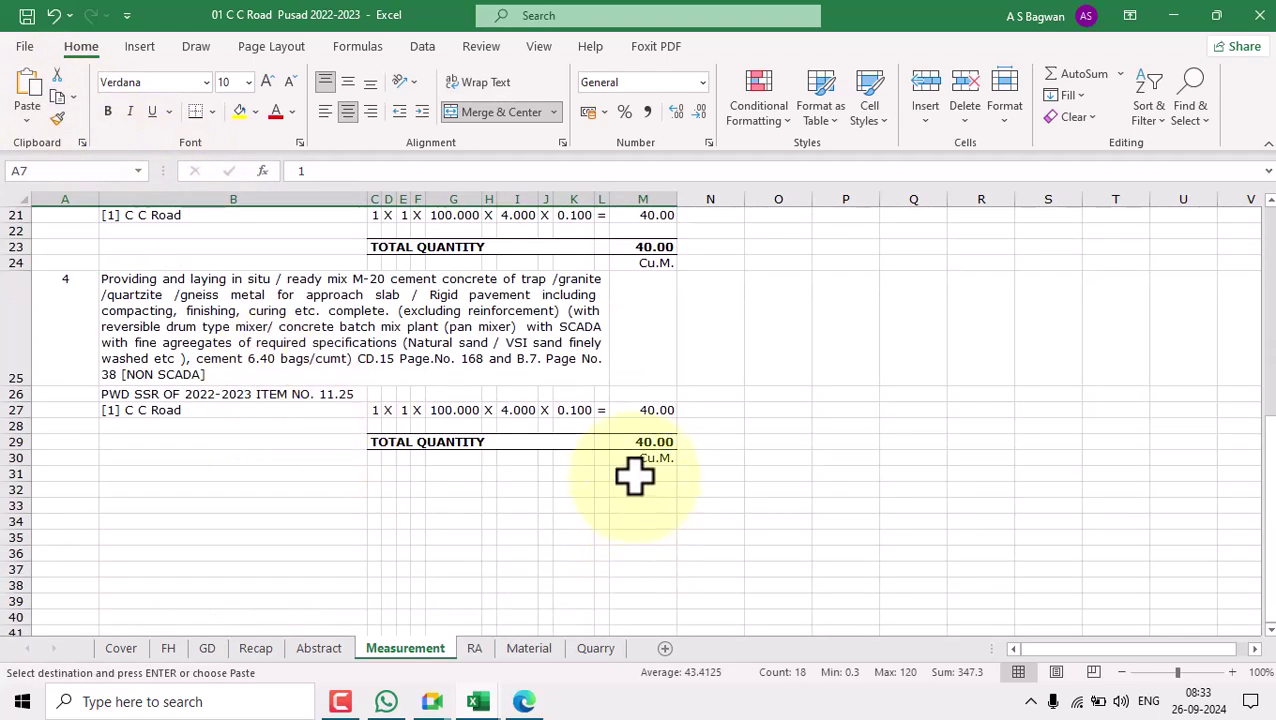
{"action": "left_click", "coordinate": [80, 475]}
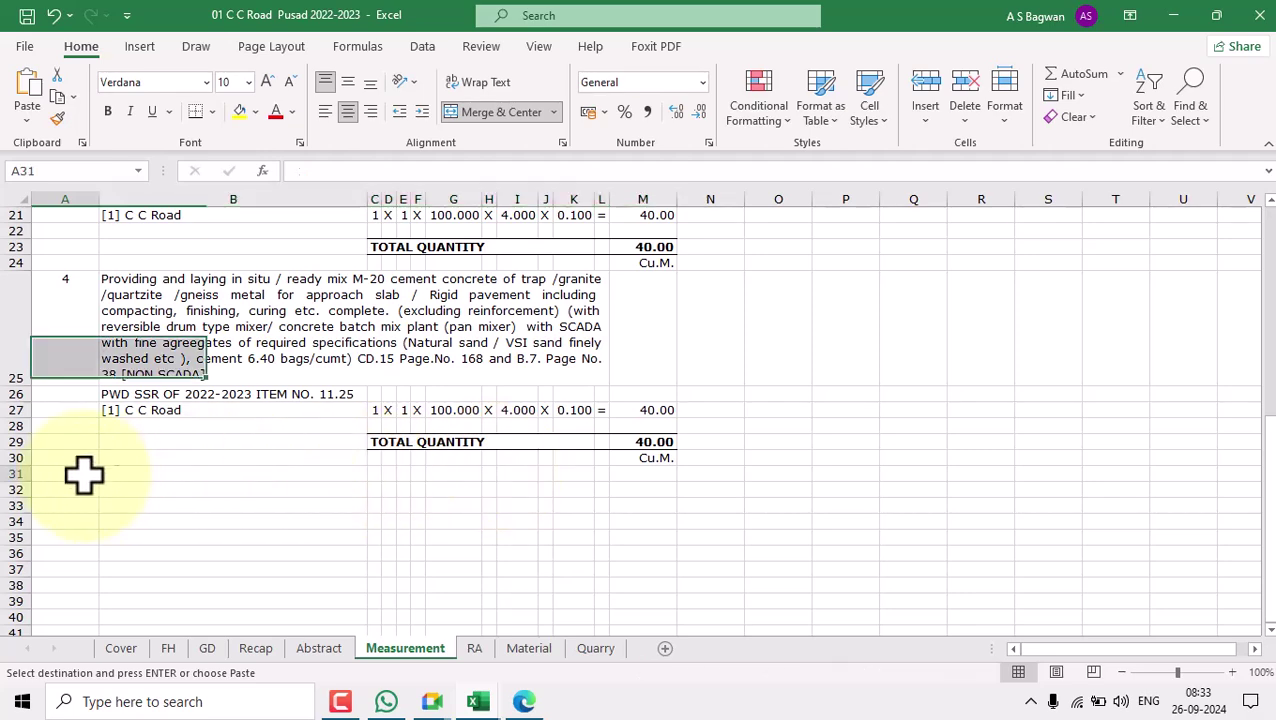
{"action": "left_click", "coordinate": [28, 98]}
{"action": "scroll", "coordinate": [334, 360], "scroll_direction": "up", "scroll_amount": 7}
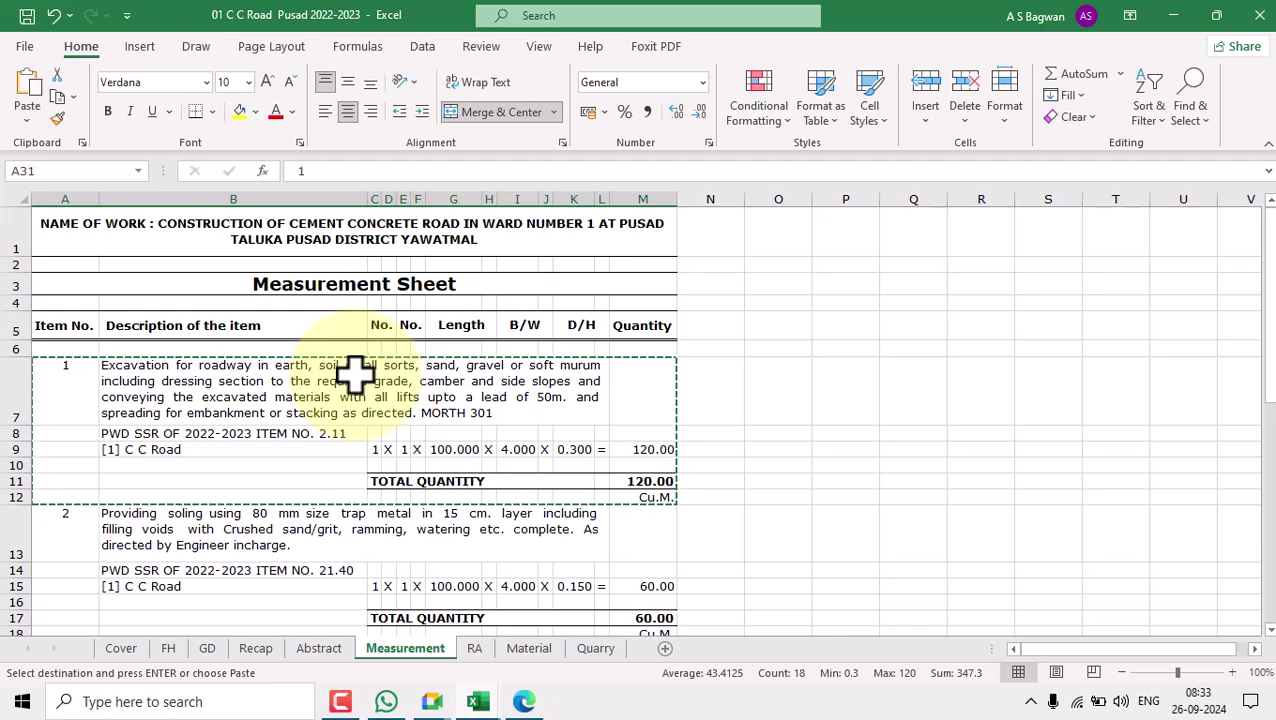
{"action": "scroll", "coordinate": [355, 375], "scroll_direction": "down", "scroll_amount": 8}
{"action": "key", "text": "Escape"}
Number the new item block in A31 with the formula =A25+1.
{"action": "left_click", "coordinate": [70, 432]}
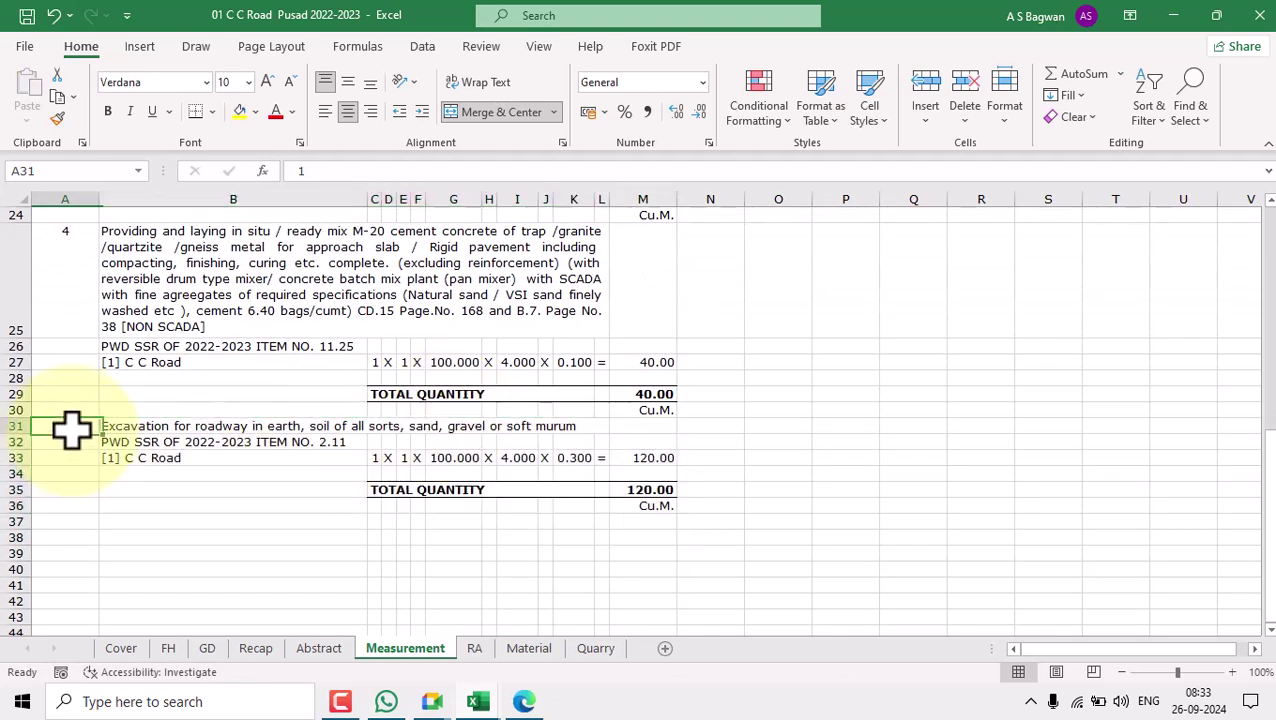
{"action": "type", "text": "="}
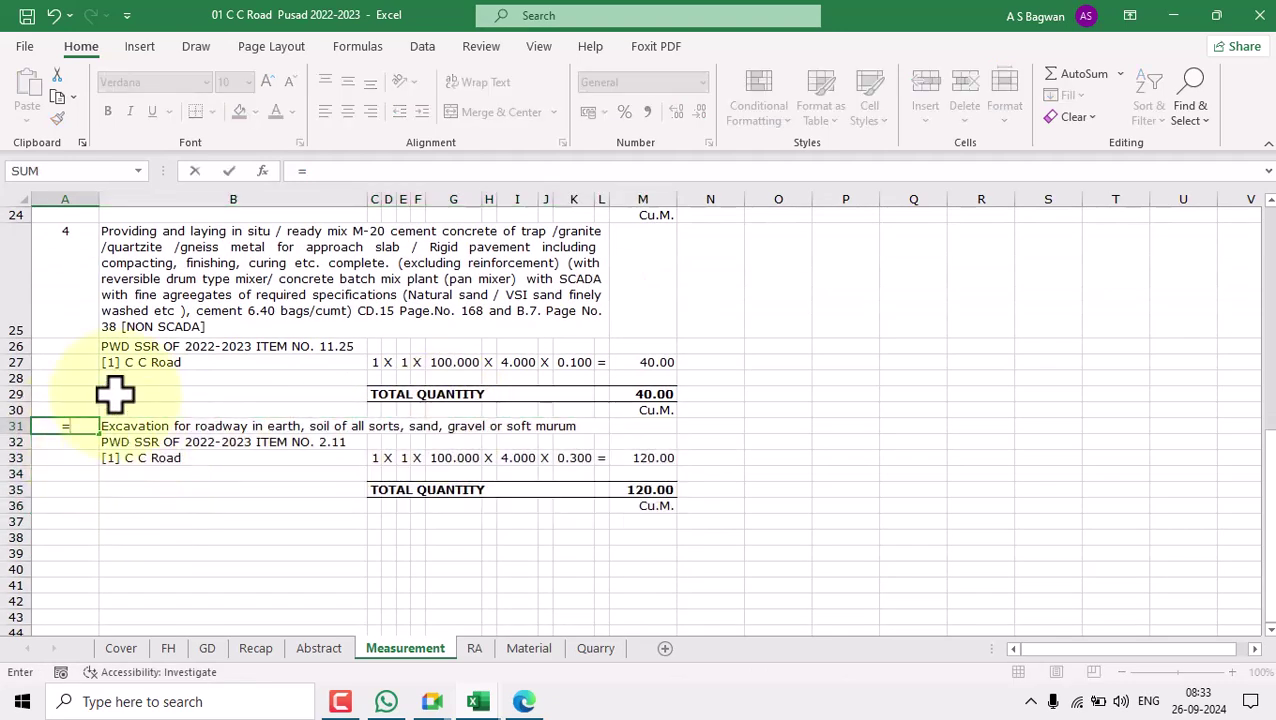
{"action": "left_click", "coordinate": [78, 296]}
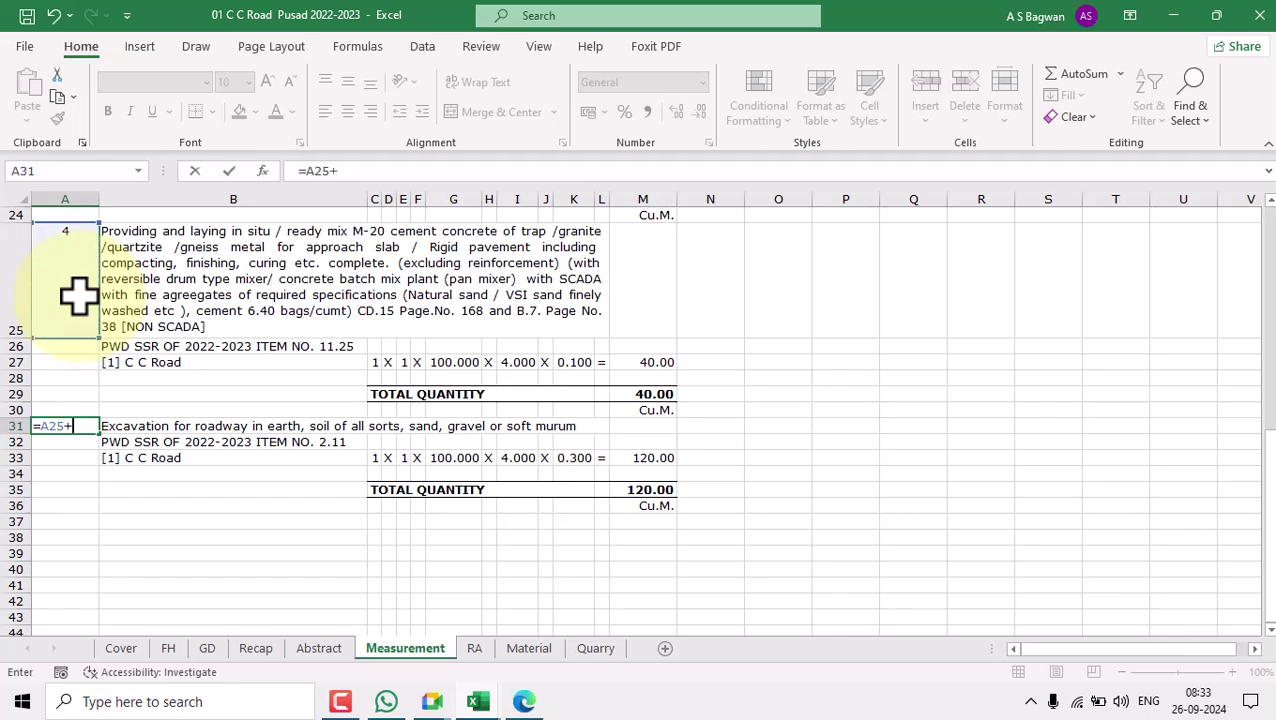
{"action": "type", "text": "+1"}
{"action": "key", "text": "Return"}
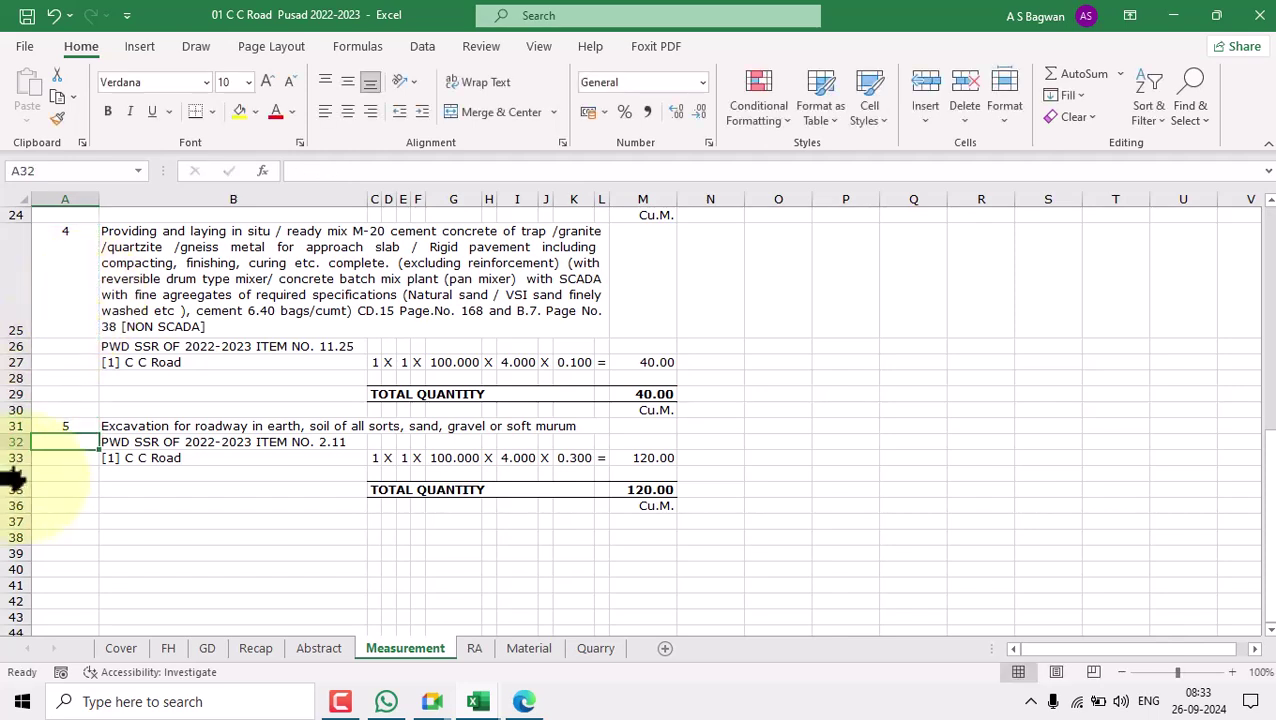
Heighten row 31 to fit the full item description and change the SSR reference in B32 to item no. 6.36.
{"action": "left_click", "coordinate": [85, 427]}
{"action": "left_click", "coordinate": [155, 428]}
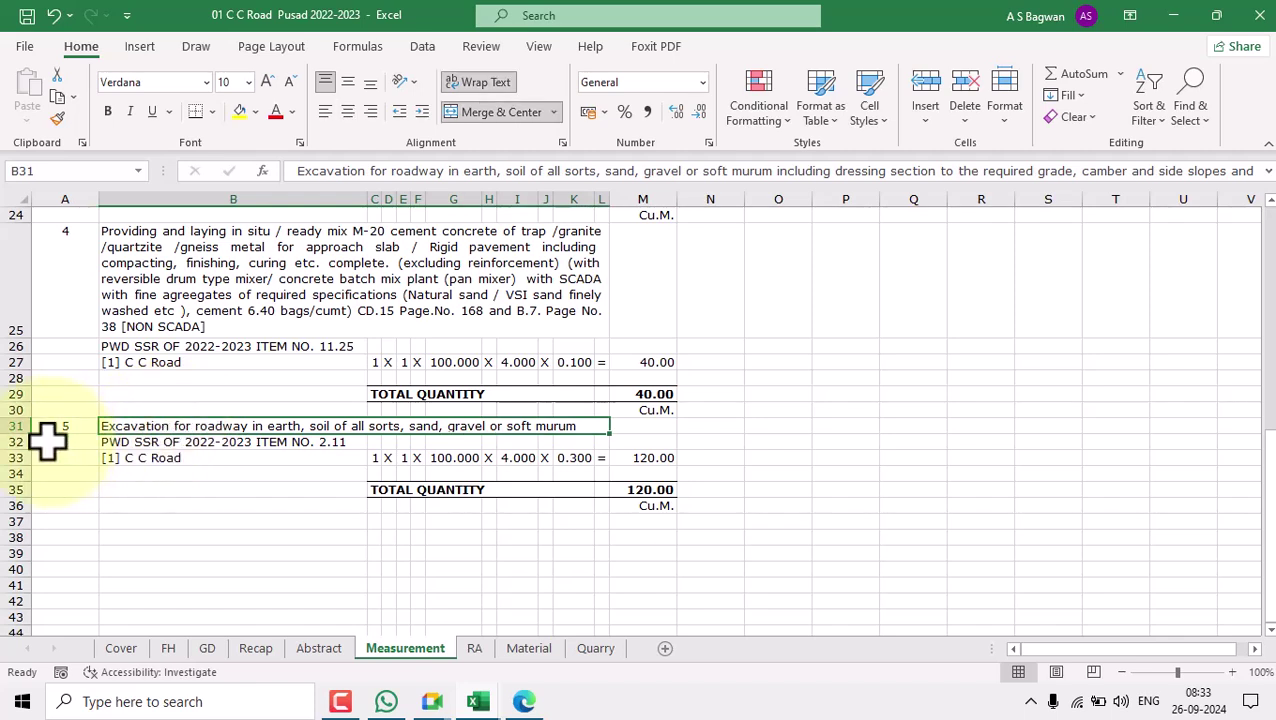
{"action": "left_click_drag", "start_coordinate": [18, 418], "coordinate": [18, 505]}
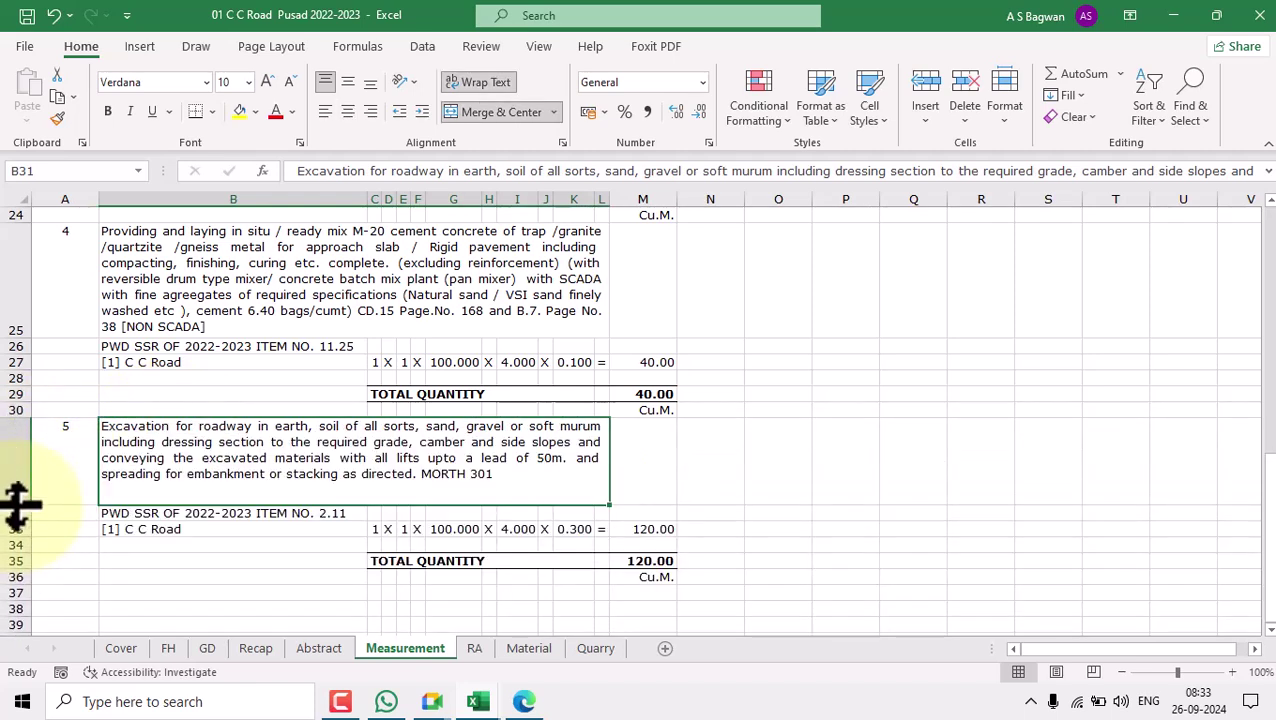
{"action": "double_click", "coordinate": [347, 513]}
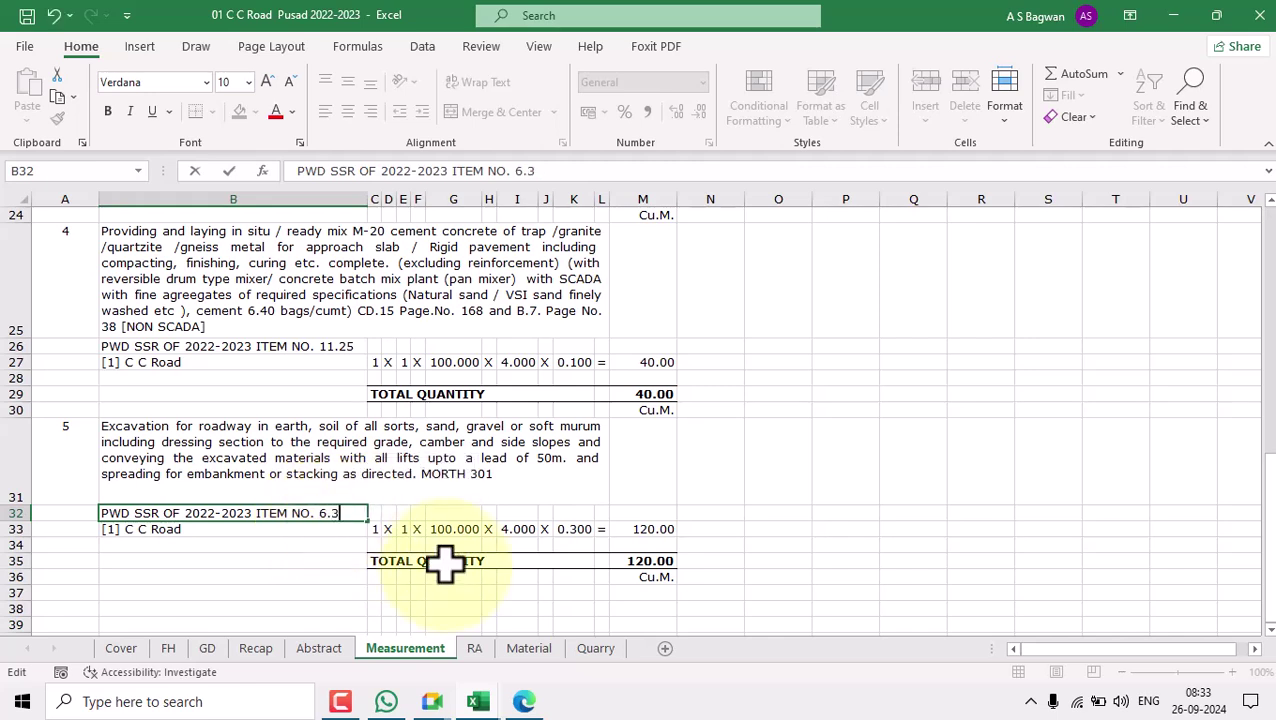
{"action": "left_click", "coordinate": [729, 478]}
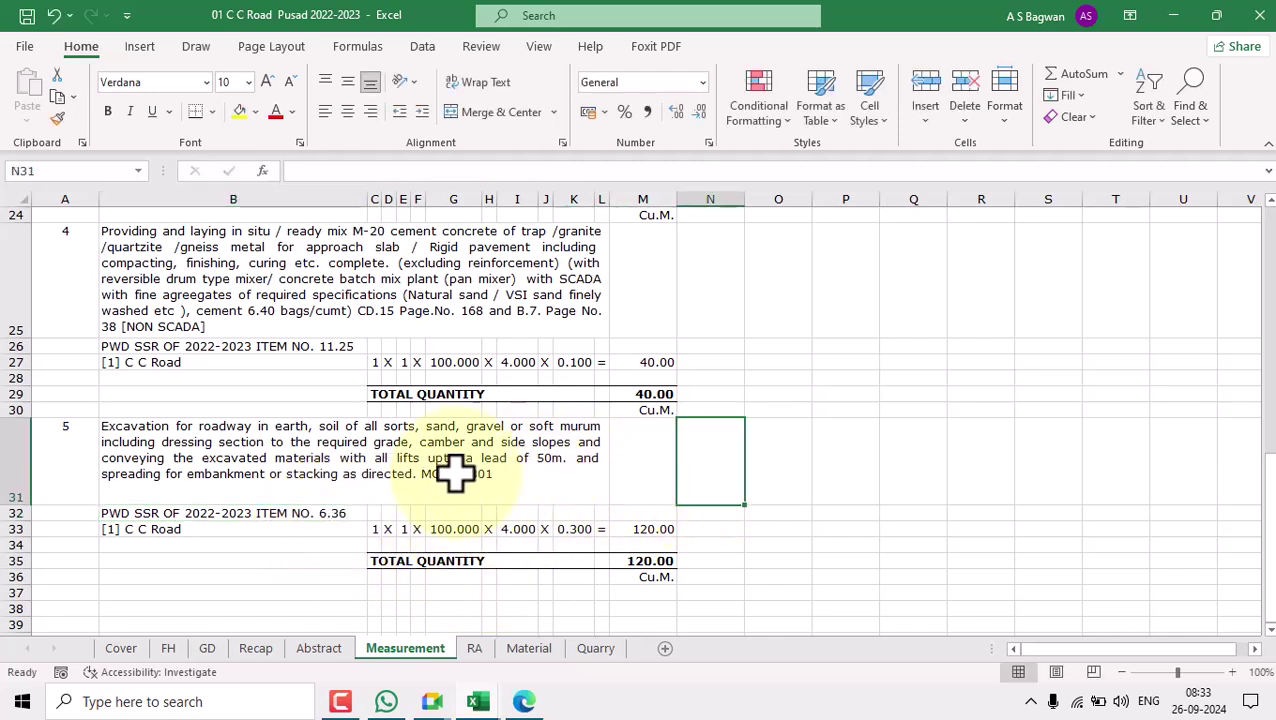
Switch to the SSR_2022-23 workbook and search the rate schedule for 6.36.
{"action": "left_click", "coordinate": [450, 464]}
{"action": "mouse_move", "coordinate": [478, 702]}
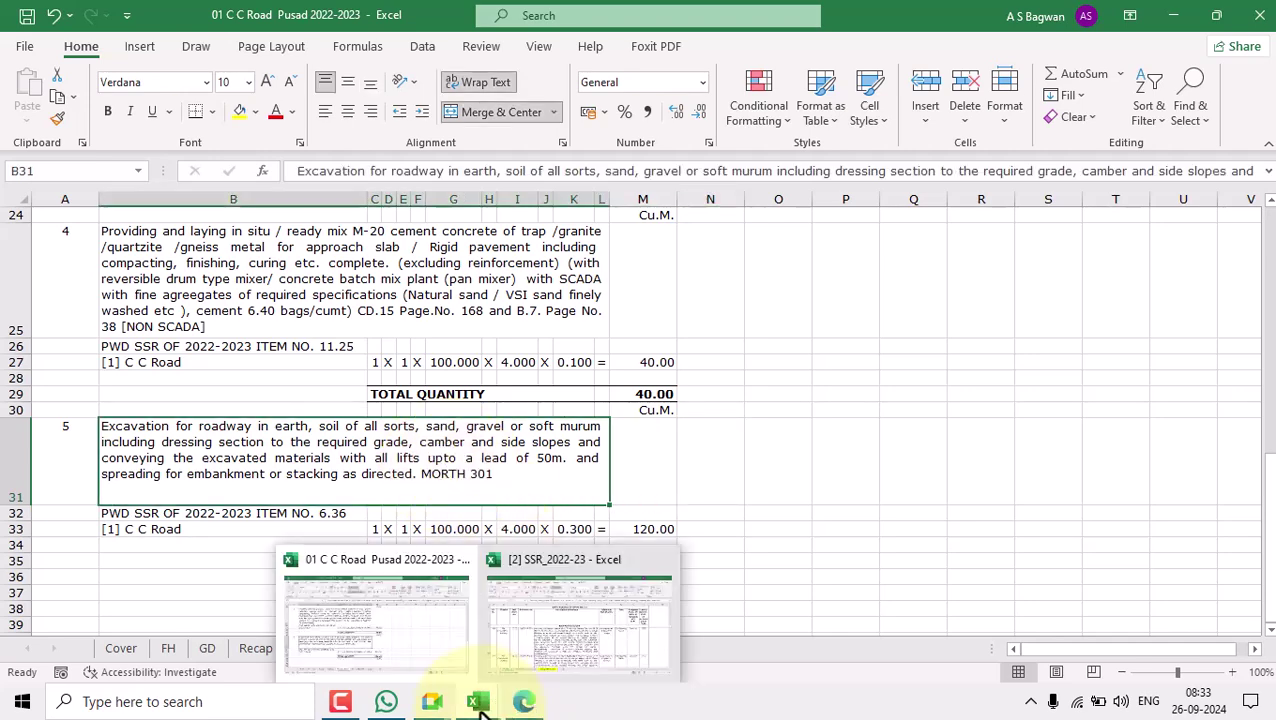
{"action": "left_click", "coordinate": [570, 652]}
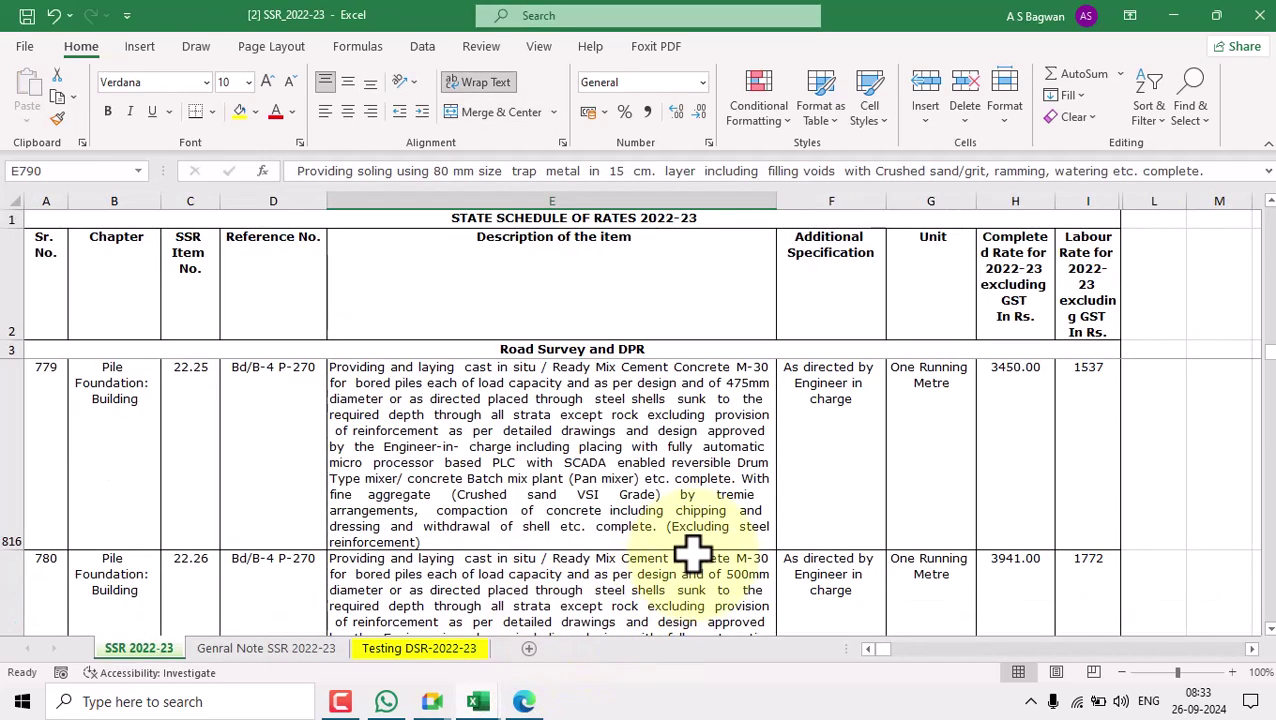
{"action": "key", "text": "ctrl+f"}
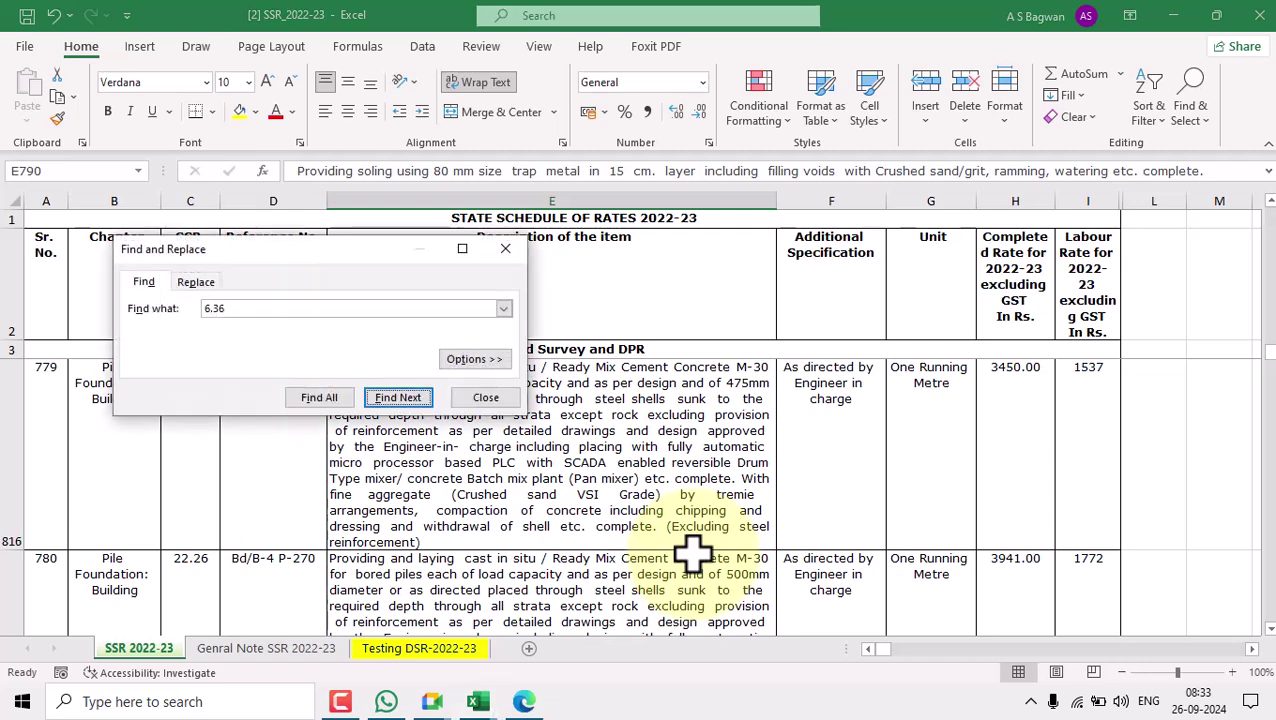
{"action": "key", "text": "Return"}
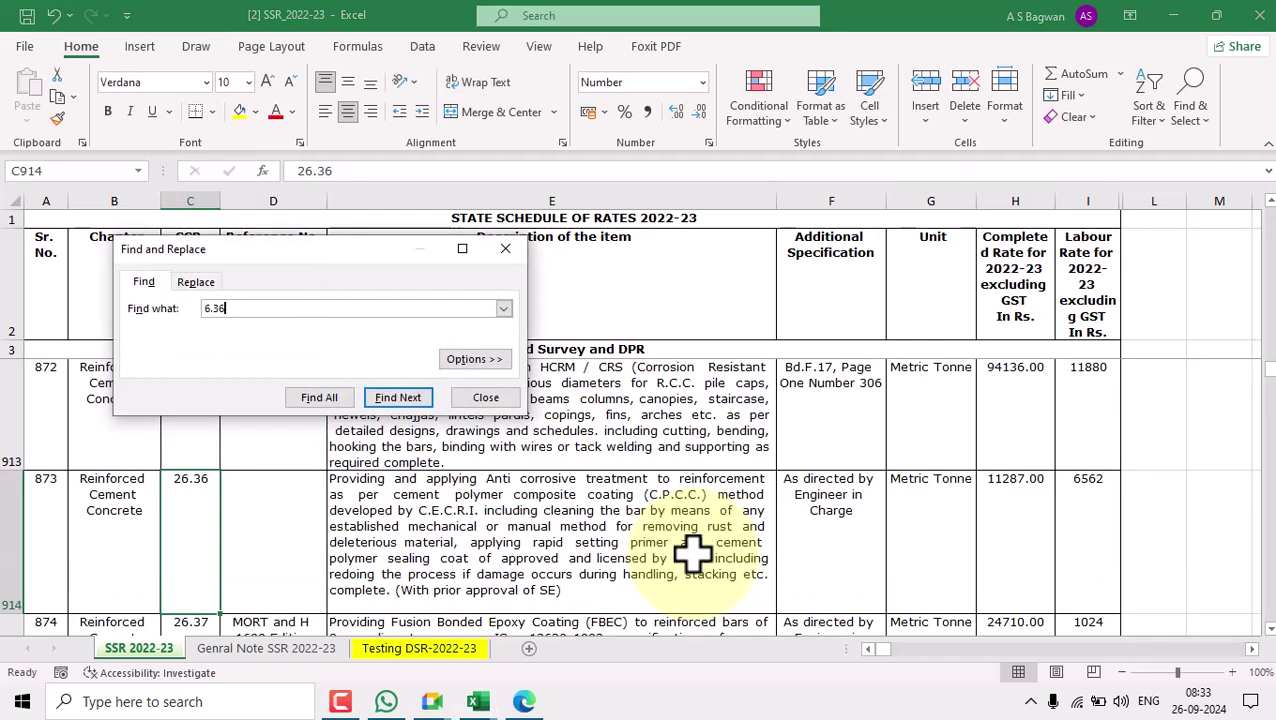
{"action": "left_click", "coordinate": [505, 249]}
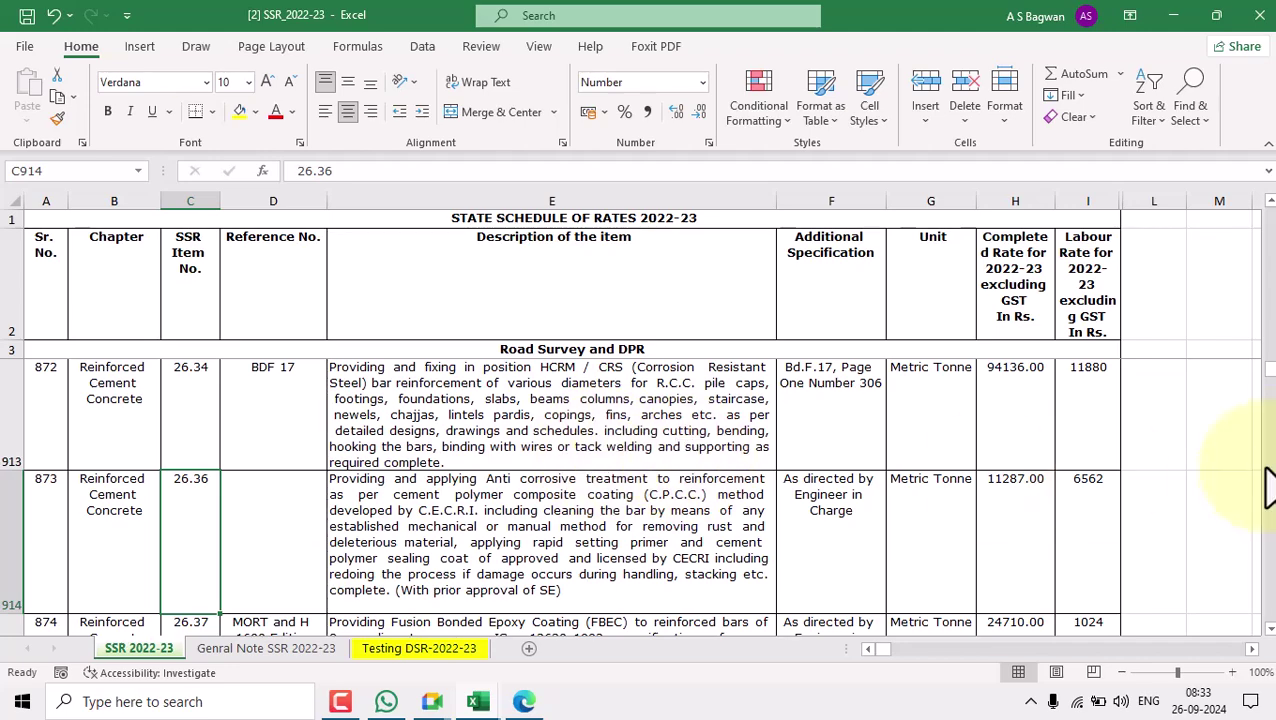
{"action": "left_click", "coordinate": [199, 408]}
{"action": "left_click", "coordinate": [370, 526]}
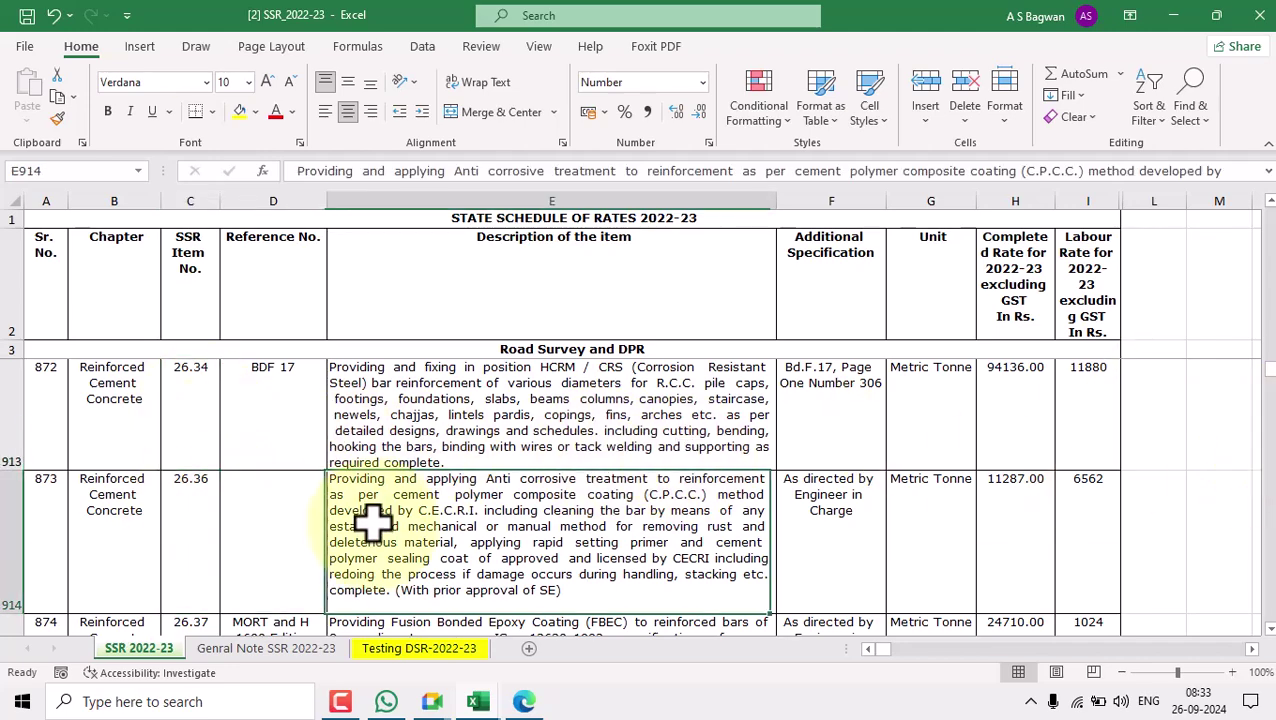
{"action": "scroll", "coordinate": [1271, 390], "scroll_direction": "down", "scroll_amount": 1}
Browse the SSR 2022-23 sheet through the Road Furniture chapter to the information display board, SSR item 6.36.
{"action": "left_click_drag", "start_coordinate": [1268, 355], "coordinate": [1268, 237]}
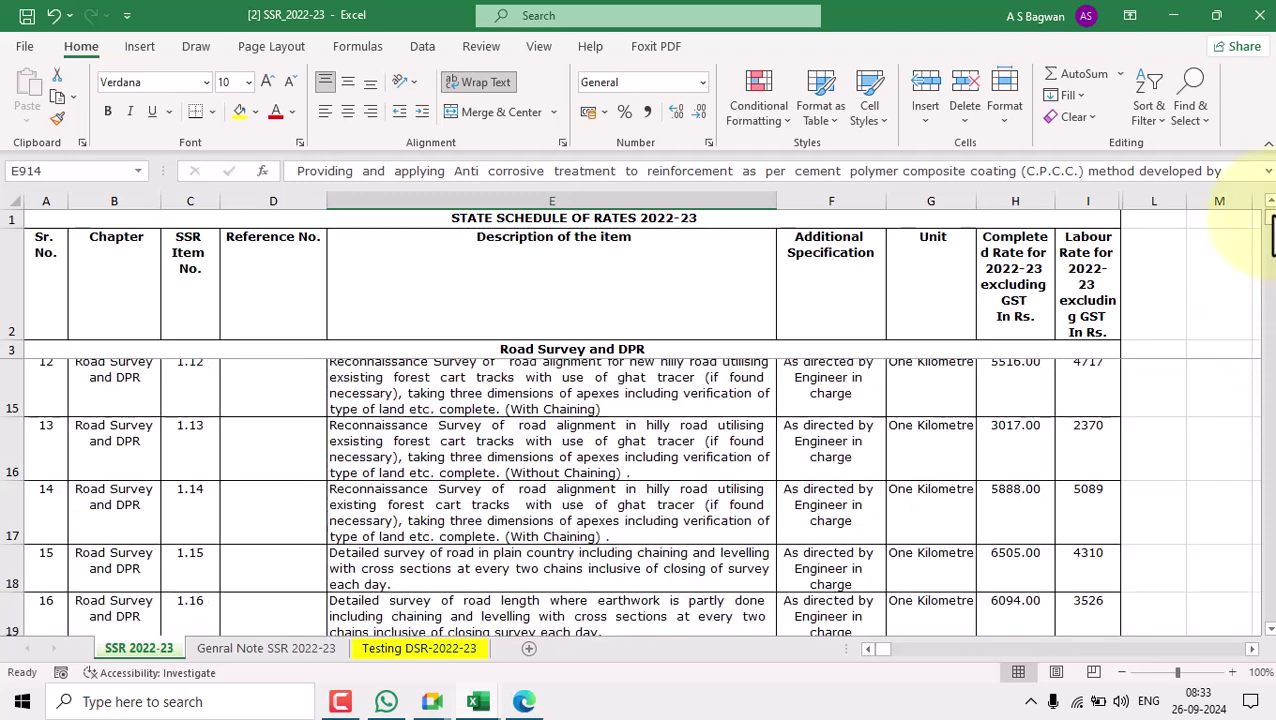
{"action": "scroll", "coordinate": [1262, 318], "scroll_direction": "down", "scroll_amount": 2}
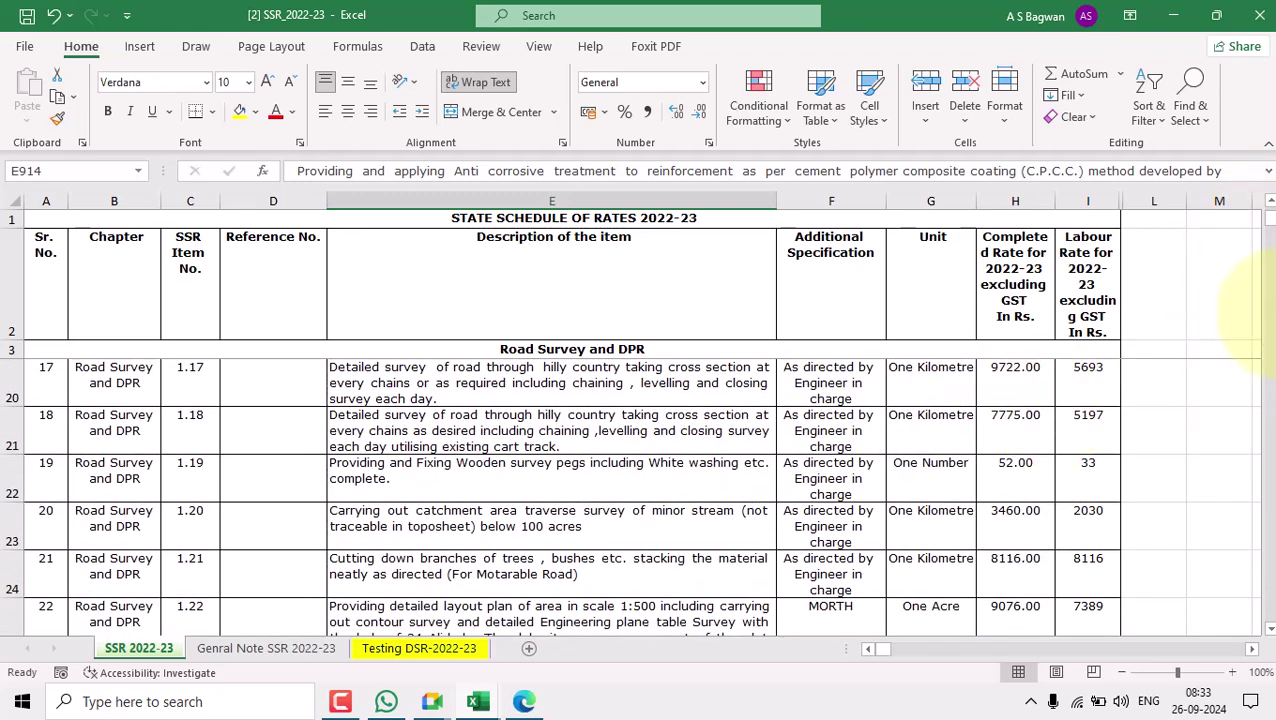
{"action": "left_click_drag", "start_coordinate": [1268, 240], "coordinate": [1268, 266]}
{"action": "left_click", "coordinate": [205, 397]}
{"action": "left_click", "coordinate": [464, 404]}
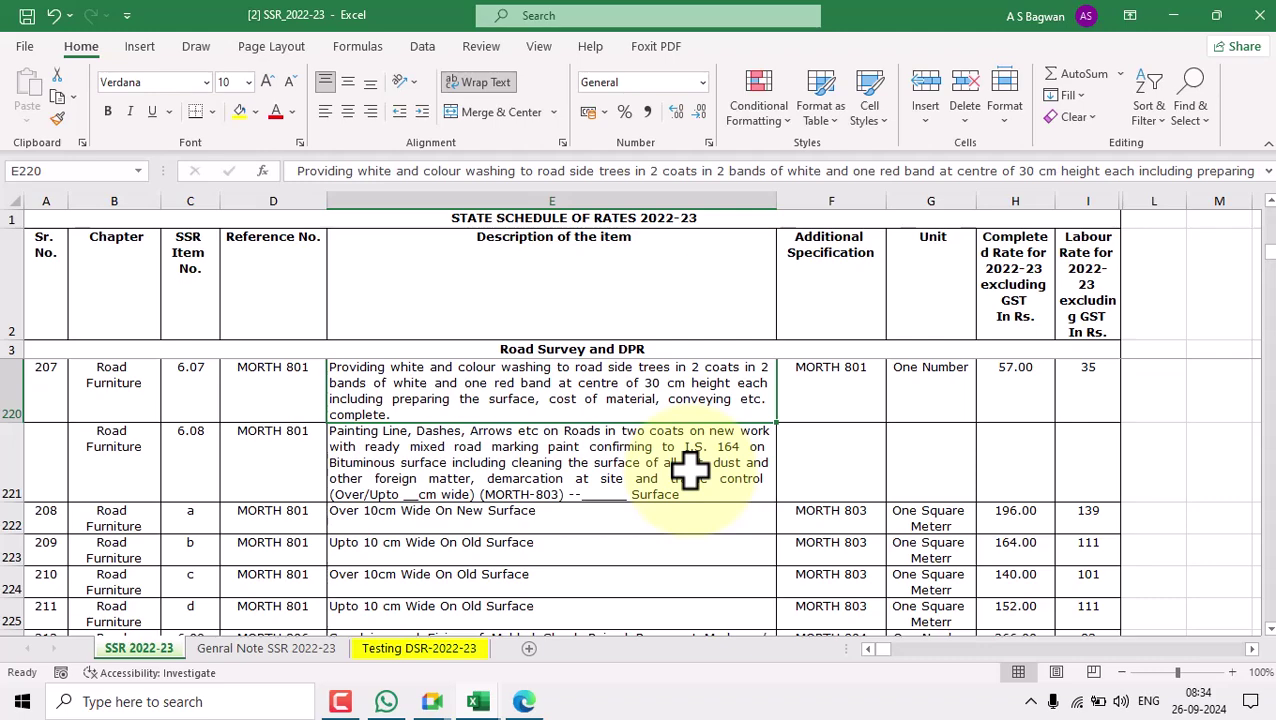
{"action": "key", "text": "Down"}
{"action": "key", "text": "Down"}
{"action": "key", "text": "Down"}
{"action": "key", "text": "Down"}
{"action": "key", "text": "Down"}
{"action": "key", "text": "Down"}
{"action": "key", "text": "Down"}
{"action": "key", "text": "Down"}
{"action": "key", "text": "Down"}
{"action": "key", "text": "Down"}
{"action": "key", "text": "Down"}
{"action": "key", "text": "Down"}
{"action": "key", "text": "Down"}
{"action": "key", "text": "Down"}
{"action": "key", "text": "Down"}
{"action": "key", "text": "Down"}
{"action": "key", "text": "Down"}
{"action": "key", "text": "Down"}
{"action": "key", "text": "Down"}
{"action": "key", "text": "Down"}
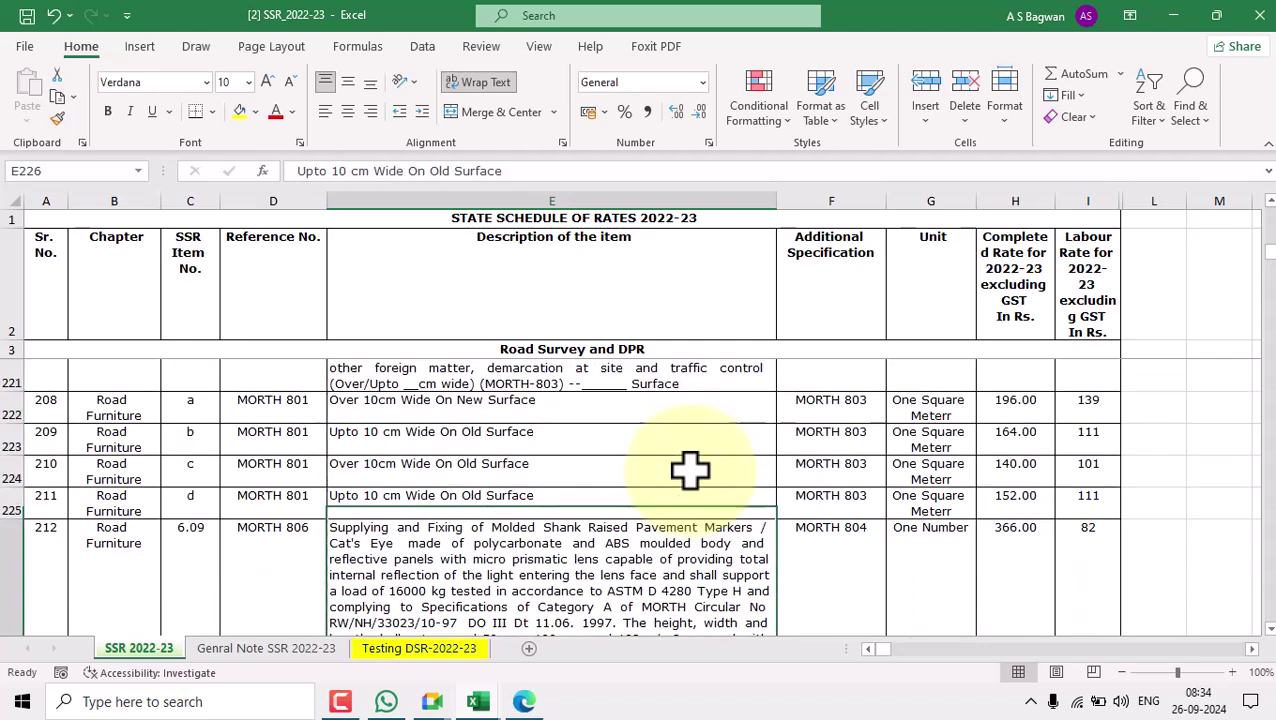
{"action": "key", "text": "Down"}
{"action": "key", "text": "Down"}
{"action": "key", "text": "Down"}
{"action": "key", "text": "Down"}
{"action": "key", "text": "Down"}
{"action": "key", "text": "Down"}
{"action": "key", "text": "Down"}
{"action": "key", "text": "Down"}
{"action": "key", "text": "Down"}
{"action": "key", "text": "Down"}
{"action": "key", "text": "Down"}
{"action": "key", "text": "Down"}
{"action": "key", "text": "Down"}
{"action": "key", "text": "Down"}
{"action": "key", "text": "Down"}
{"action": "key", "text": "Down"}
{"action": "key", "text": "Down"}
{"action": "key", "text": "Down"}
{"action": "key", "text": "Down"}
{"action": "key", "text": "Down"}
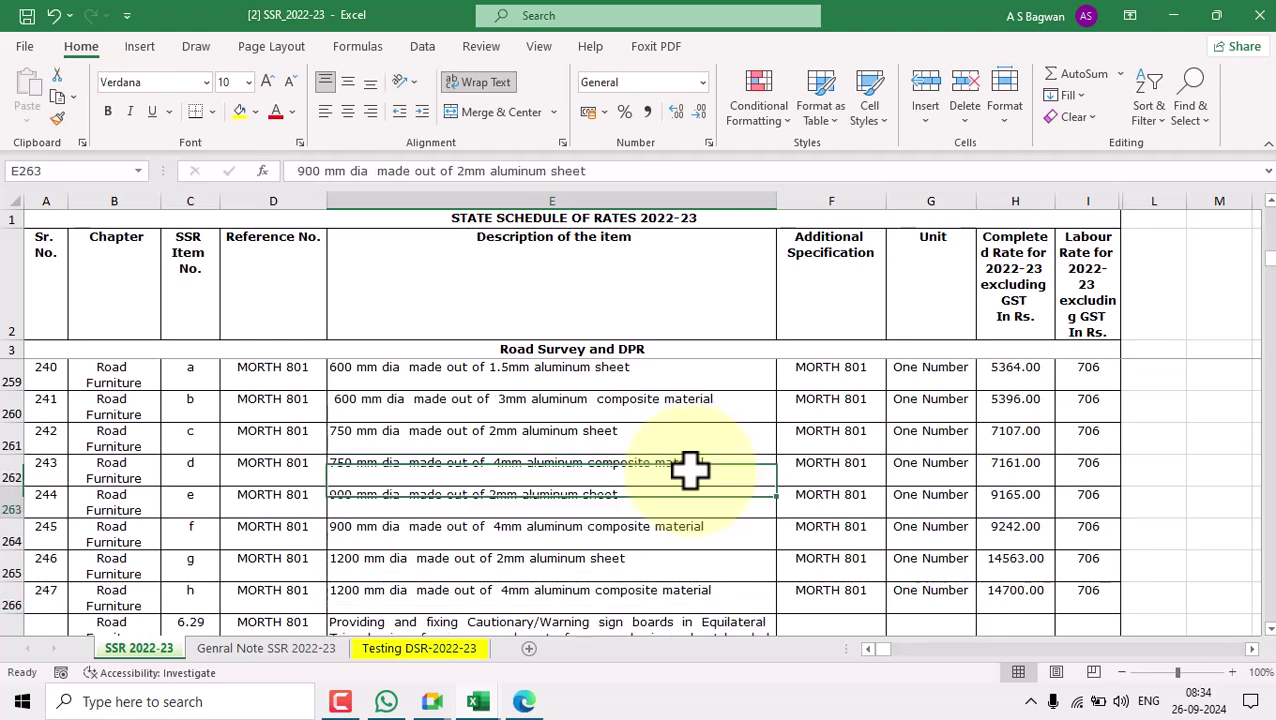
{"action": "key", "text": "Down"}
{"action": "key", "text": "Down"}
{"action": "key", "text": "Down"}
{"action": "key", "text": "Down"}
{"action": "key", "text": "Down"}
{"action": "key", "text": "Down"}
{"action": "key", "text": "Down"}
{"action": "key", "text": "Down"}
{"action": "key", "text": "Down"}
{"action": "key", "text": "Down"}
{"action": "key", "text": "Down"}
{"action": "key", "text": "Down"}
{"action": "key", "text": "Down"}
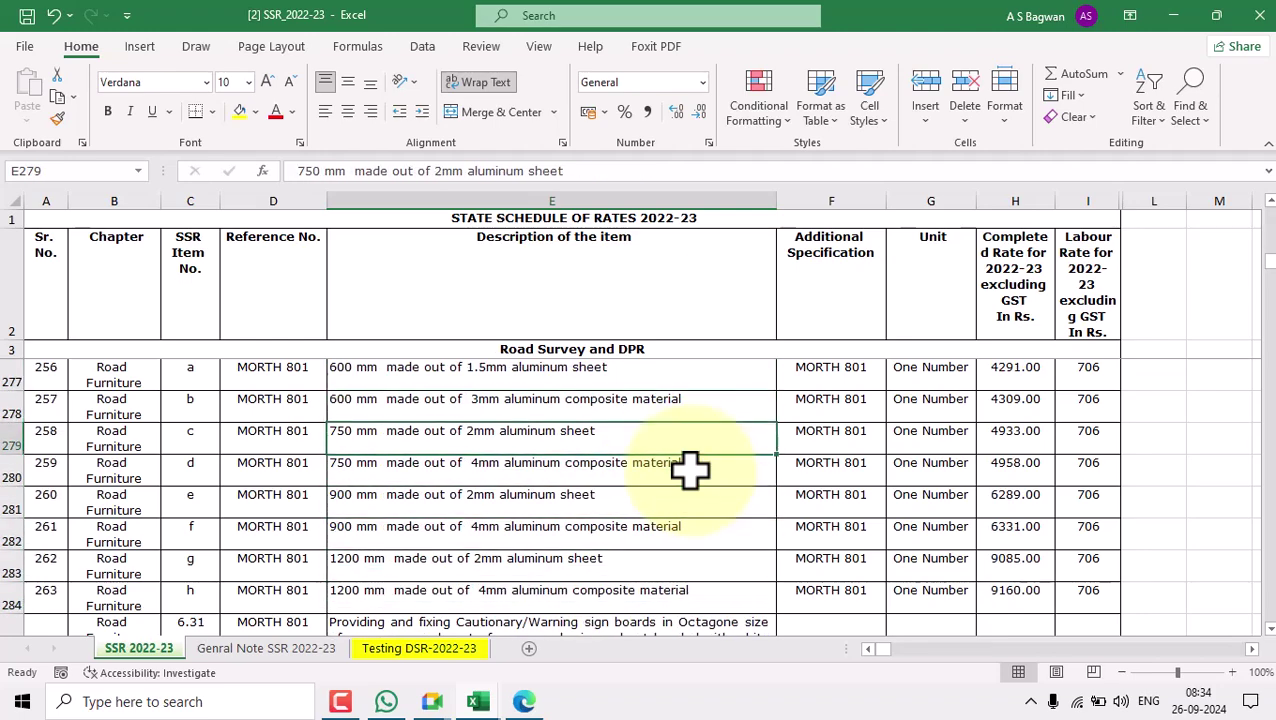
{"action": "key", "text": "Down"}
{"action": "key", "text": "Down"}
{"action": "key", "text": "Down"}
{"action": "key", "text": "Down"}
{"action": "key", "text": "Down"}
{"action": "key", "text": "Down"}
{"action": "key", "text": "Down"}
{"action": "key", "text": "Down"}
{"action": "key", "text": "Down"}
{"action": "key", "text": "Down"}
{"action": "key", "text": "Down"}
{"action": "key", "text": "Down"}
{"action": "key", "text": "Down"}
{"action": "key", "text": "Down"}
{"action": "key", "text": "Down"}
{"action": "key", "text": "Down"}
{"action": "key", "text": "Down"}
{"action": "key", "text": "Down"}
{"action": "key", "text": "Down"}
{"action": "key", "text": "Down"}
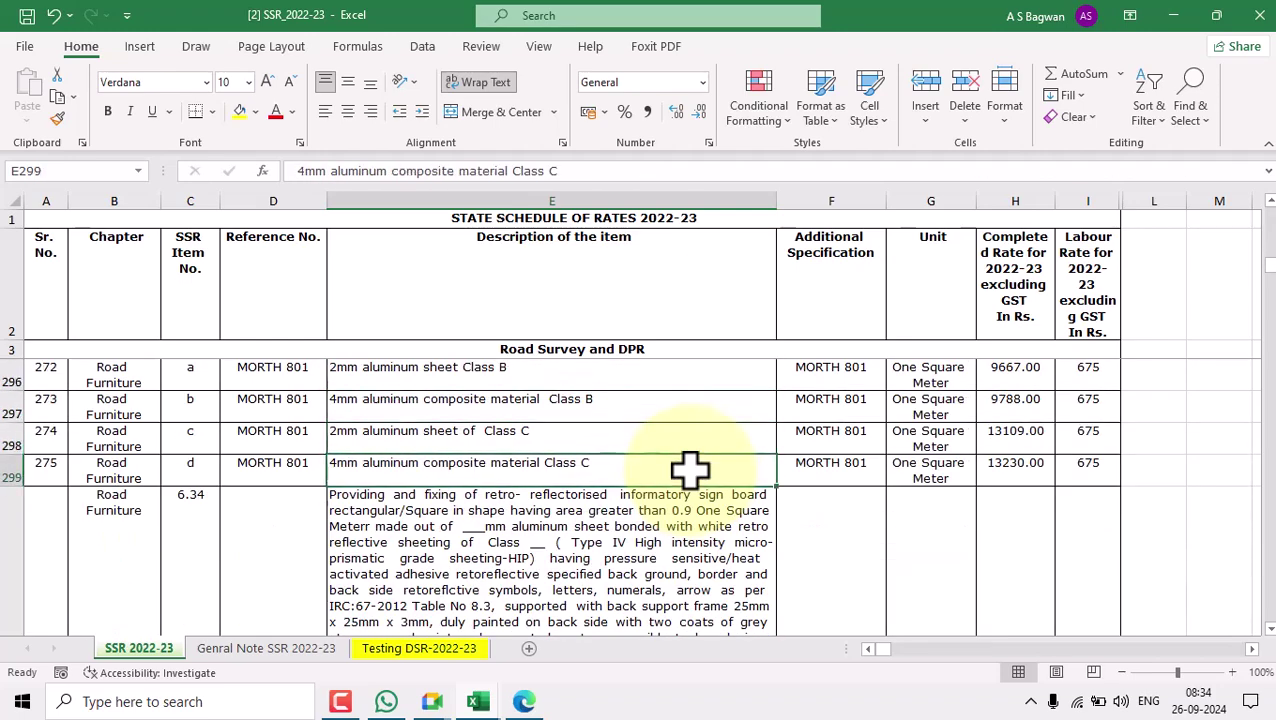
{"action": "key", "text": "Down"}
{"action": "key", "text": "Down"}
{"action": "key", "text": "Down"}
{"action": "key", "text": "Down"}
{"action": "key", "text": "Down"}
{"action": "key", "text": "Down"}
{"action": "key", "text": "Down"}
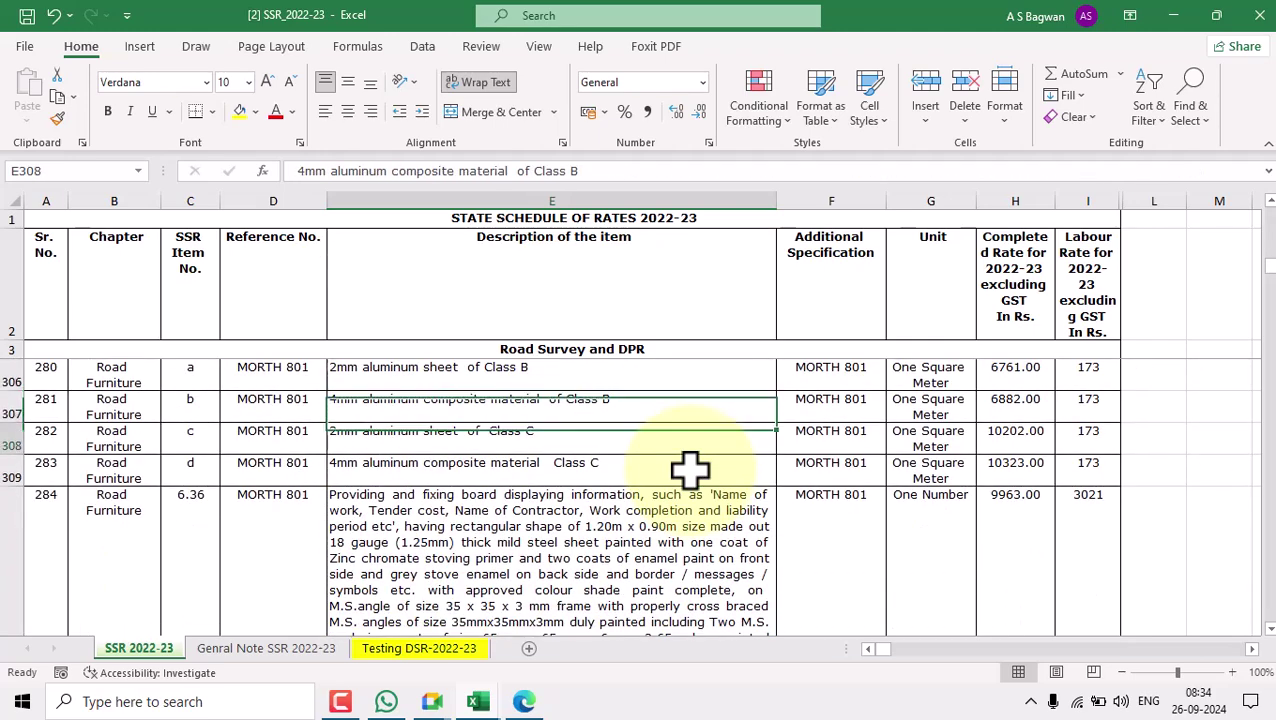
{"action": "key", "text": "Down"}
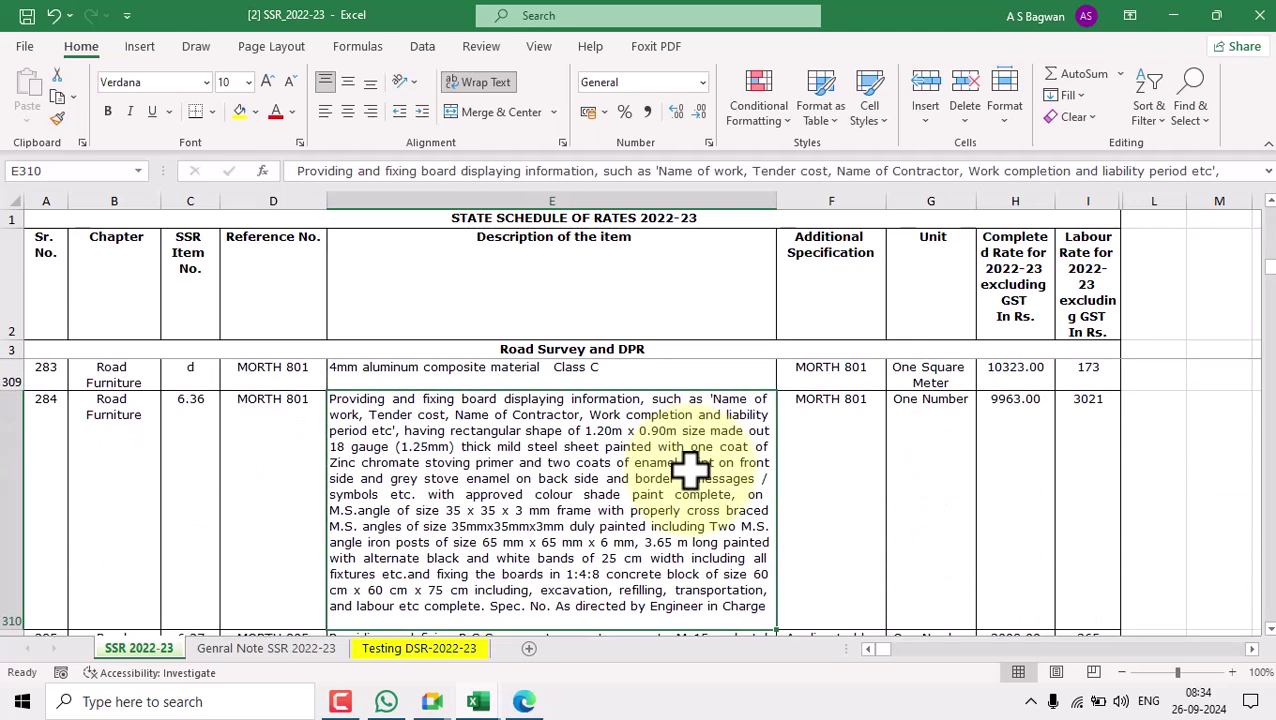
Copy the SSR item 6.36 board description from E310 and replace the excavation text in Measurement cell B31 with it.
{"action": "left_click", "coordinate": [180, 428]}
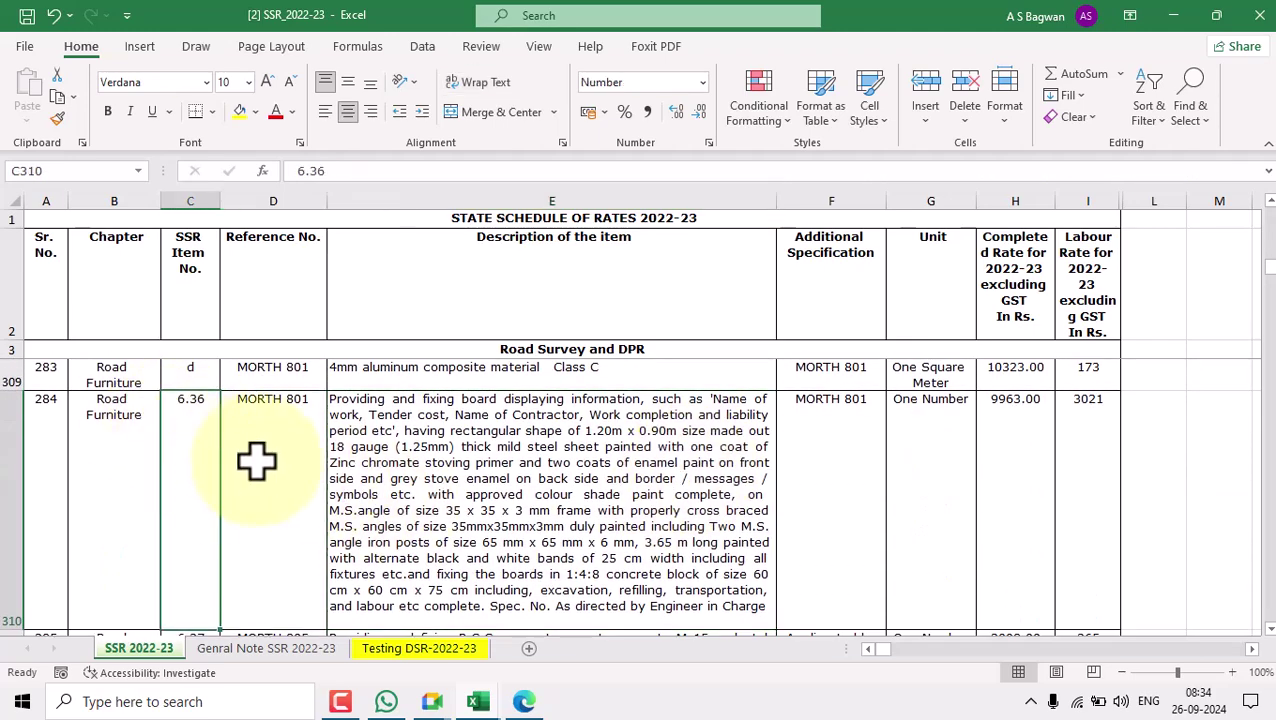
{"action": "left_click", "coordinate": [618, 523]}
{"action": "double_click", "coordinate": [620, 525]}
{"action": "left_click_drag", "start_coordinate": [697, 612], "coordinate": [322, 404]}
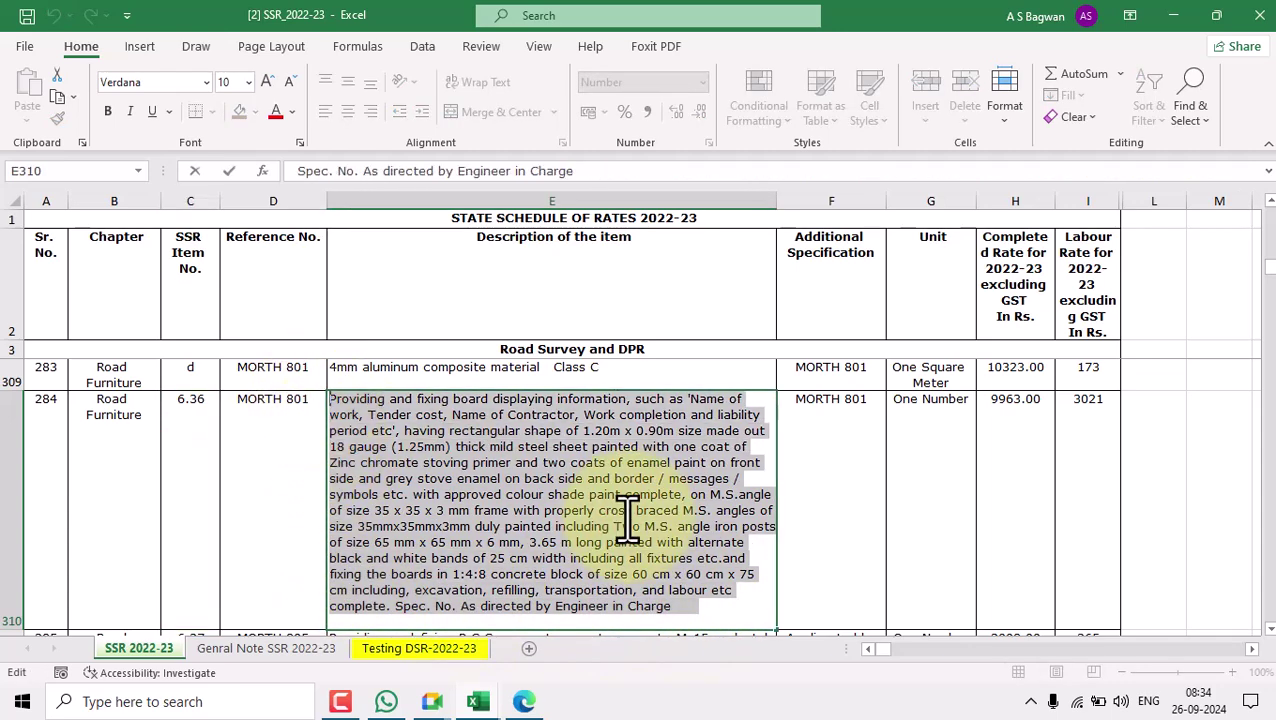
{"action": "mouse_move", "coordinate": [482, 698]}
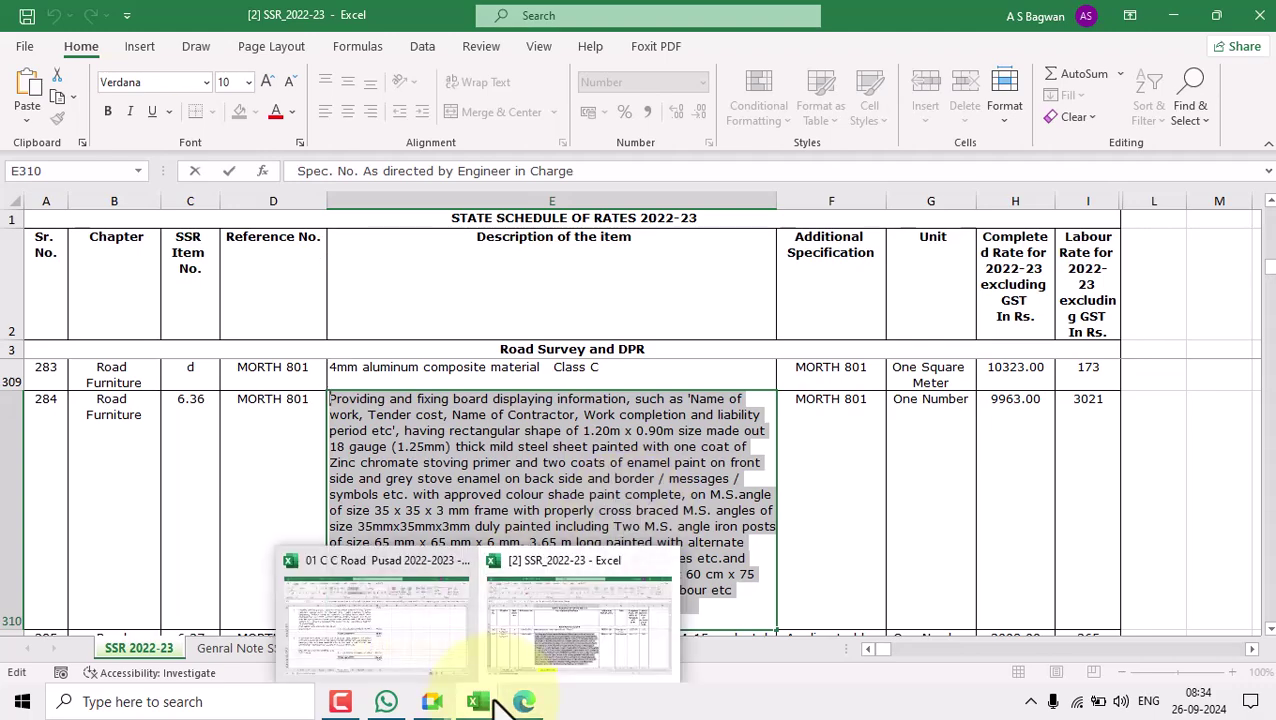
{"action": "left_click", "coordinate": [410, 640]}
{"action": "double_click", "coordinate": [425, 468]}
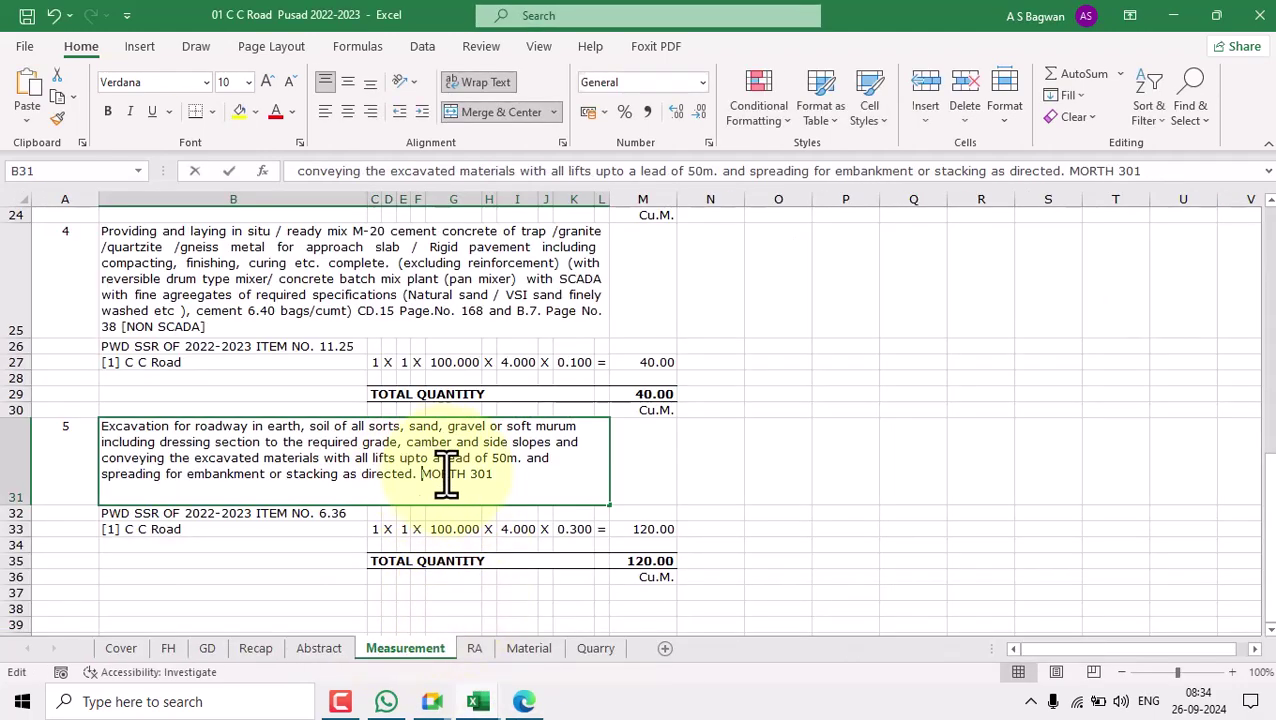
{"action": "left_click_drag", "start_coordinate": [522, 470], "coordinate": [100, 421]}
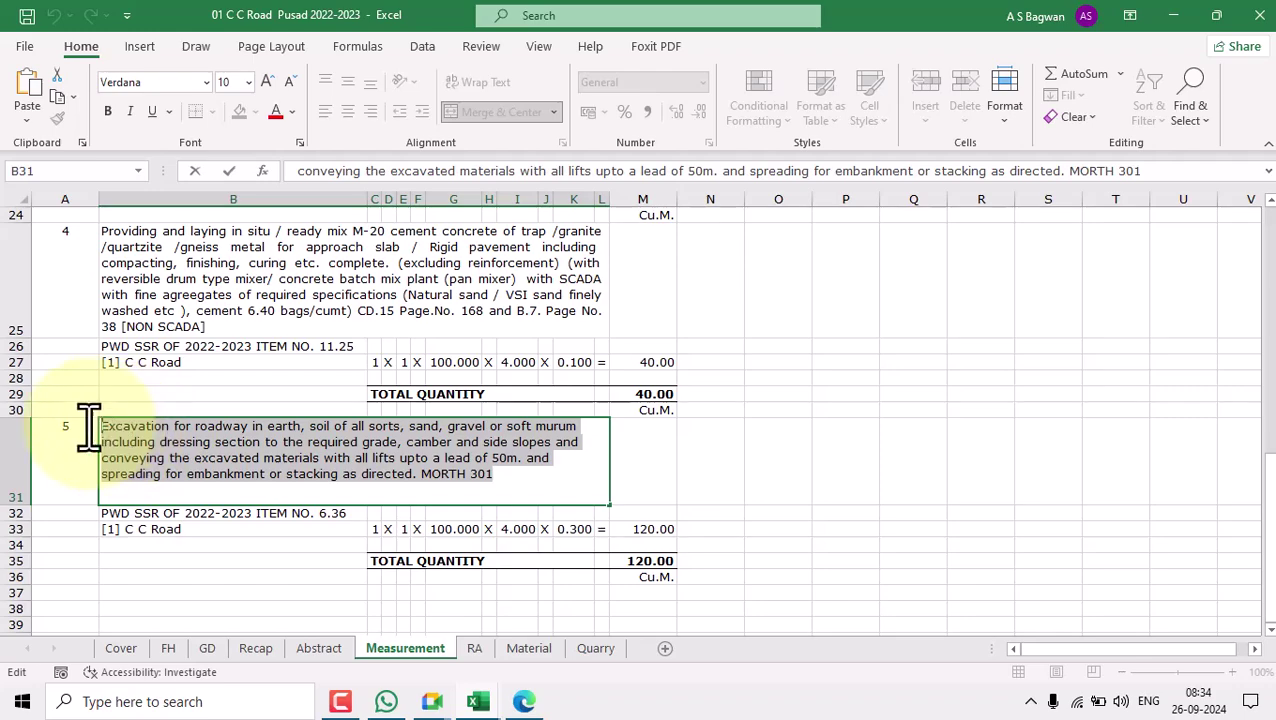
{"action": "type", "text": "Providing and fixing board displaying information, such as 'Name of work, Tender cost, Name of Contractor, Work completion and liability period etc', having rectangular shape of 1.20m x 0.90m size made out 18 gauge (1.25mm) thick mild steel sheet painted with one coat of Zinc chromate stoving primer and two coats of enamel paint on front side and grey stove enamel on back side and border / messages / symbols etc. with approved colour shade paint complete on M.S.angle of size 35 x 35 x 3 mm frame with properly cross braced M.S. angle of size 35mmx35mmx3mm duly painted including Two M.S. angle iron posts of size 65 mm x 65 mm x 6 mm, 3.65 m long painted with alternate black and white bands of 25 cm width including all fixtures etc.and fixing the boards in 1:4:8 concrete block of size 60 cm x 60 cm x 75 cm including, excavation, refilling, transportation, and labour etc complete. Spec. No. As directed by Engineer in Charge"}
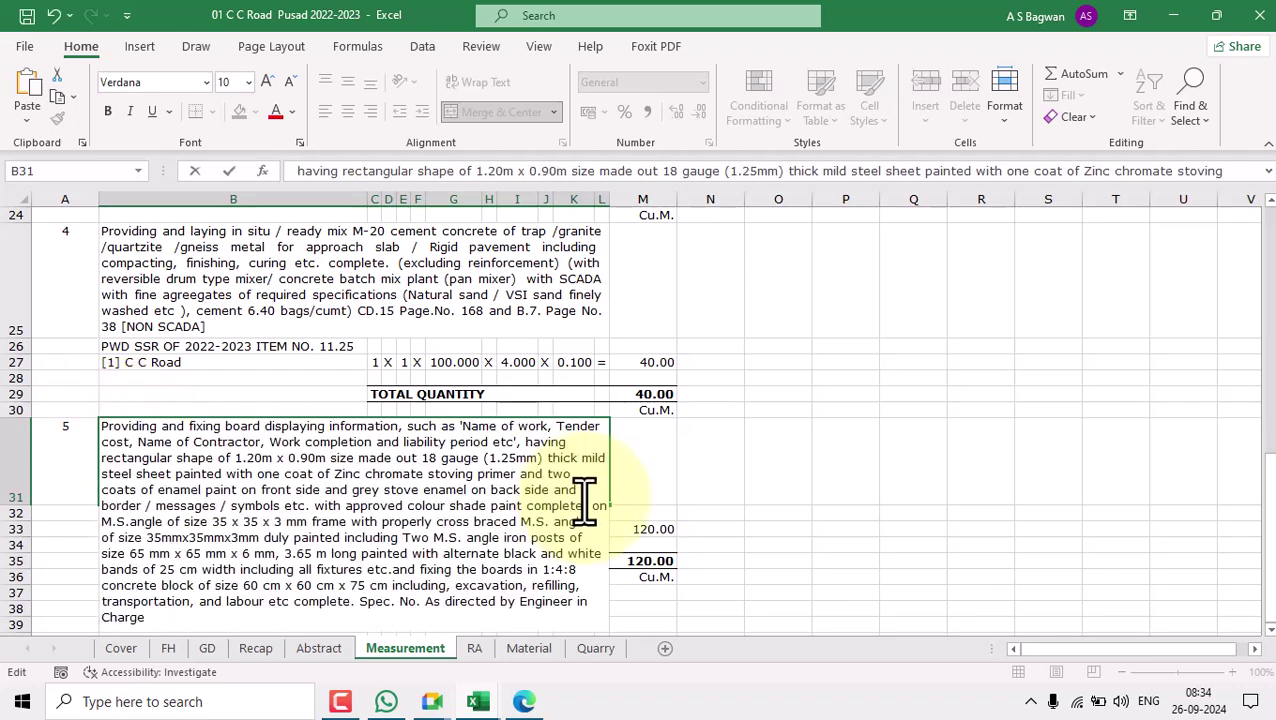
Copy the additional specification MORTH 801 from F310 of the SSR sheet and append it to the description in Measurement cell B31.
{"action": "mouse_move", "coordinate": [478, 705]}
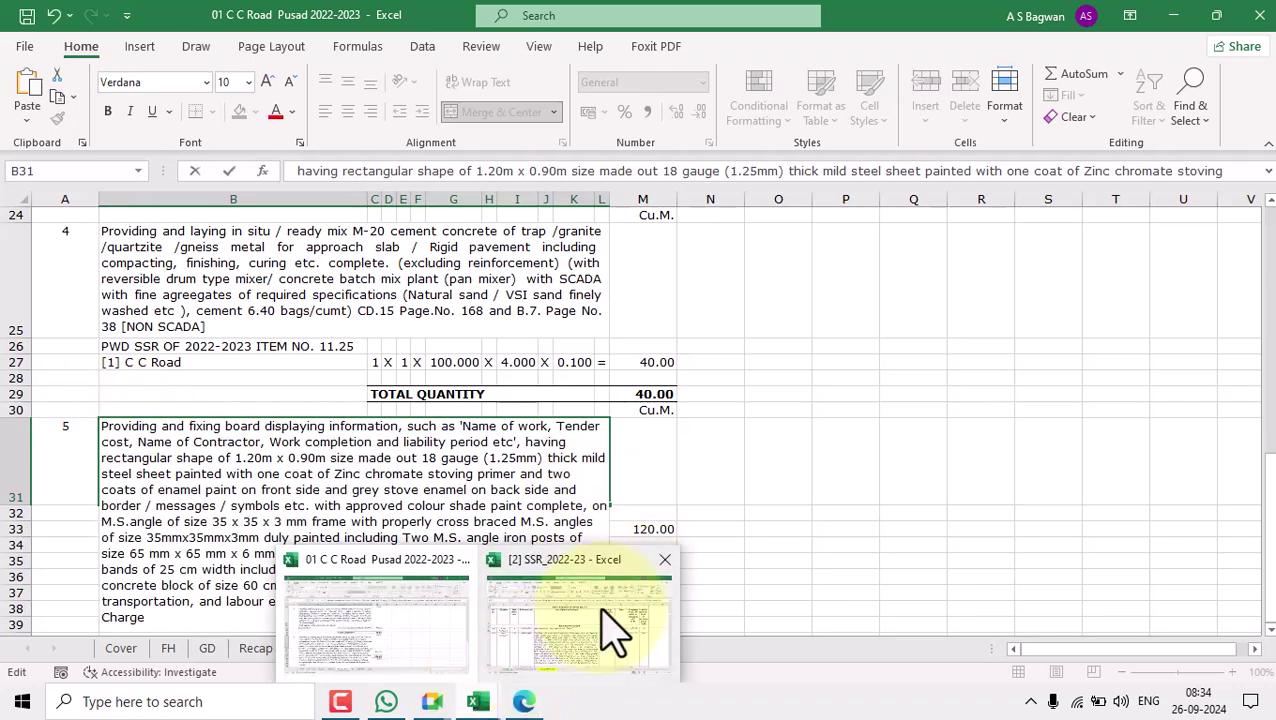
{"action": "left_click", "coordinate": [603, 612]}
{"action": "left_click", "coordinate": [832, 498]}
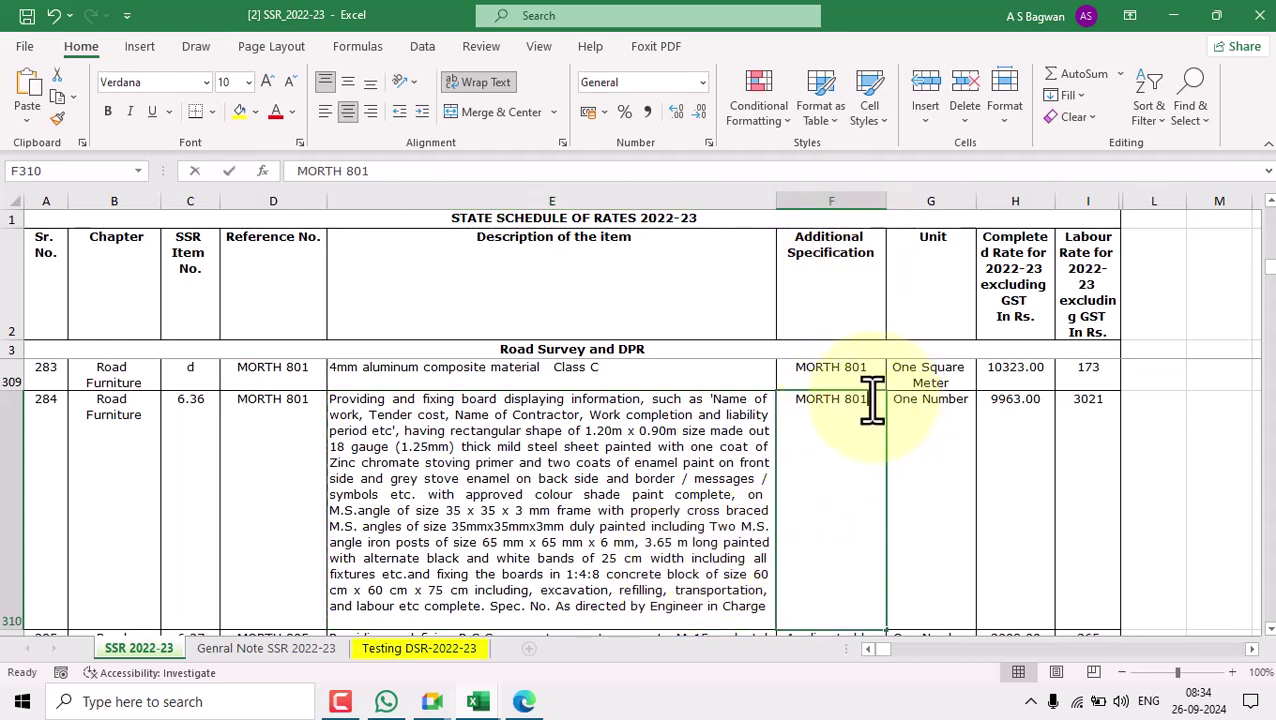
{"action": "double_click", "coordinate": [870, 399]}
{"action": "left_click_drag", "start_coordinate": [870, 399], "coordinate": [796, 399]}
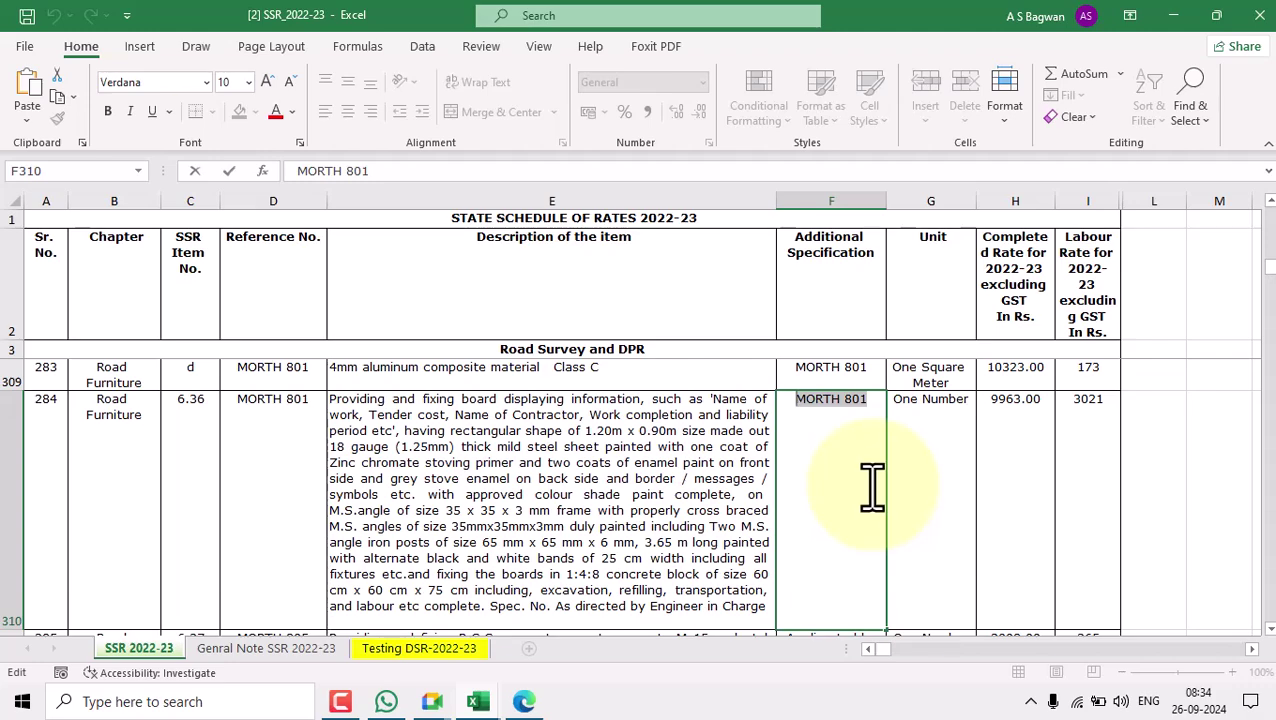
{"action": "mouse_move", "coordinate": [476, 696]}
{"action": "left_click", "coordinate": [393, 611]}
{"action": "double_click", "coordinate": [399, 468]}
{"action": "left_click", "coordinate": [162, 617]}
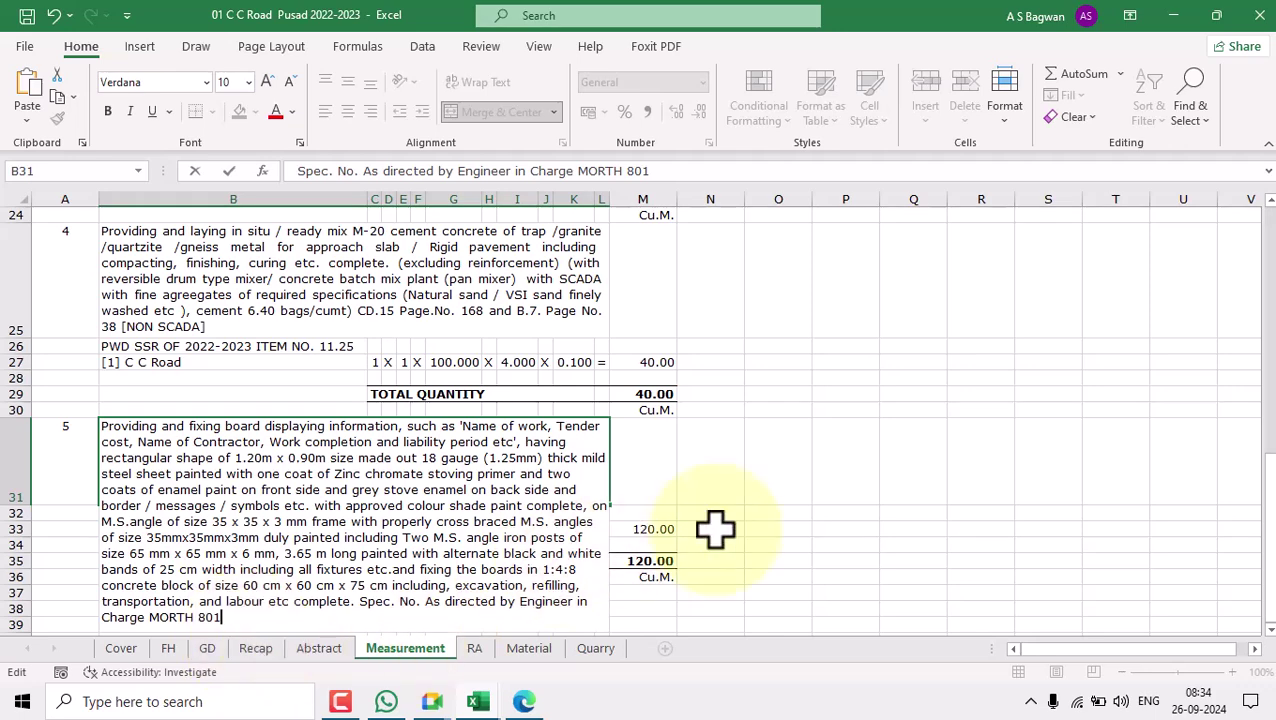
{"action": "left_click", "coordinate": [778, 495]}
Heighten row 31 of the Measurement sheet until the whole board description fits.
{"action": "left_click", "coordinate": [378, 484]}
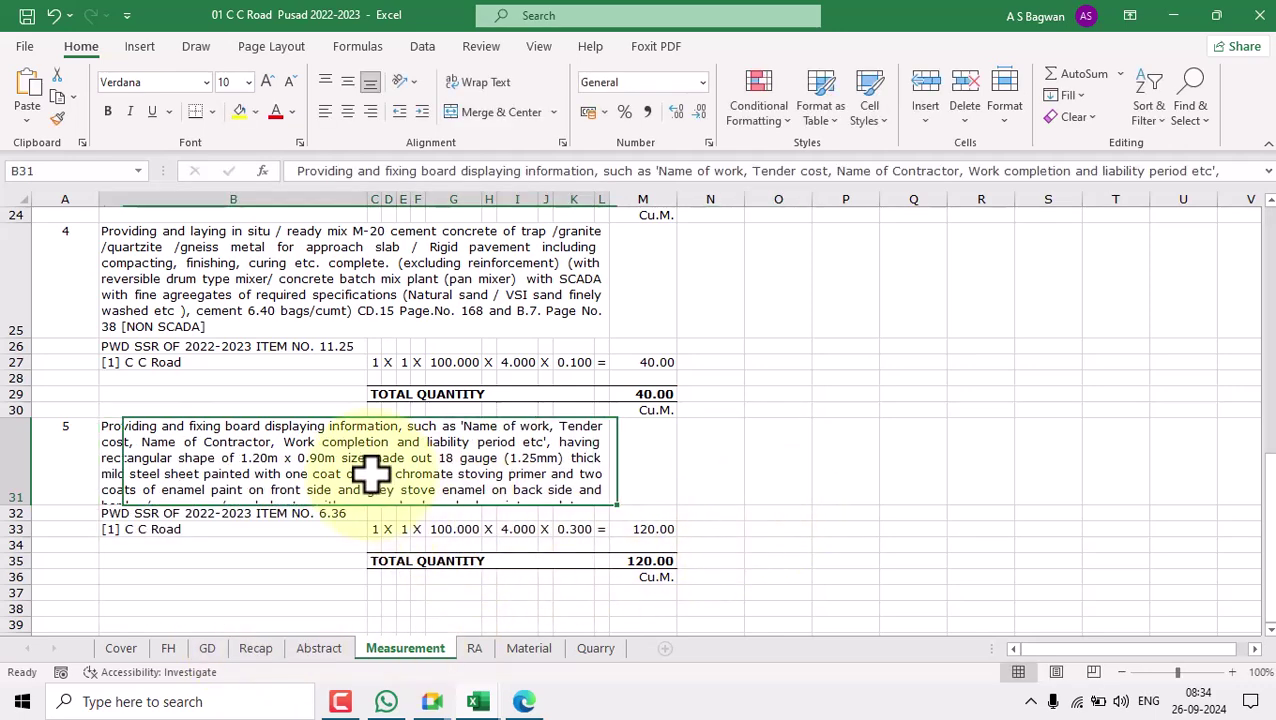
{"action": "left_click_drag", "start_coordinate": [28, 500], "coordinate": [23, 598]}
{"action": "scroll", "coordinate": [70, 555], "scroll_direction": "down", "scroll_amount": 2}
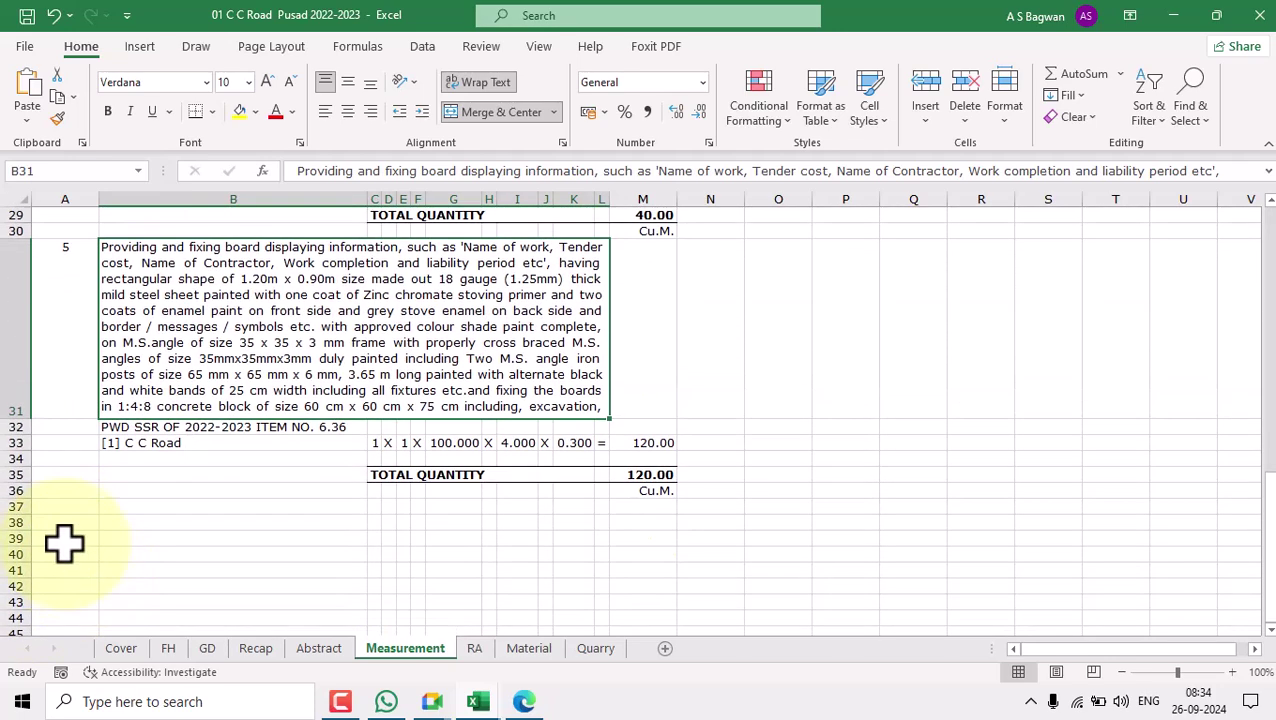
{"action": "left_click_drag", "start_coordinate": [22, 412], "coordinate": [26, 456]}
{"action": "left_click", "coordinate": [850, 464]}
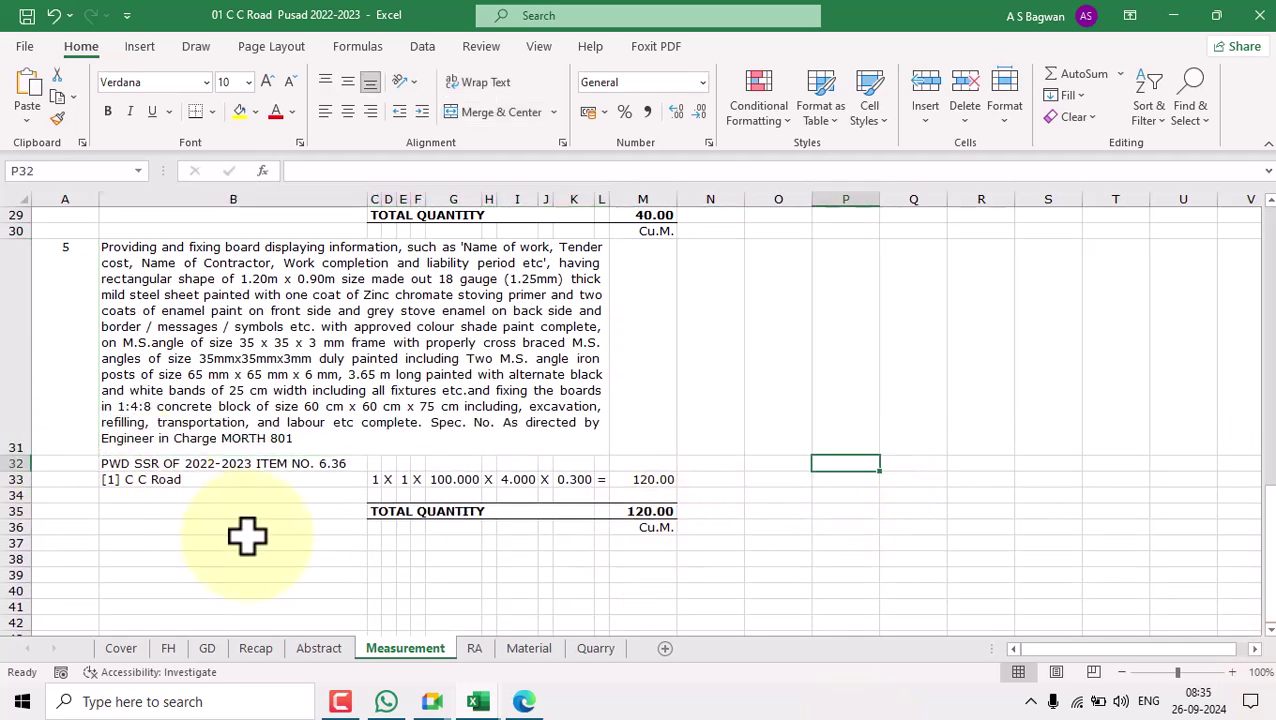
Set the height of the item 5 description row to 40.
{"action": "left_click", "coordinate": [478, 287]}
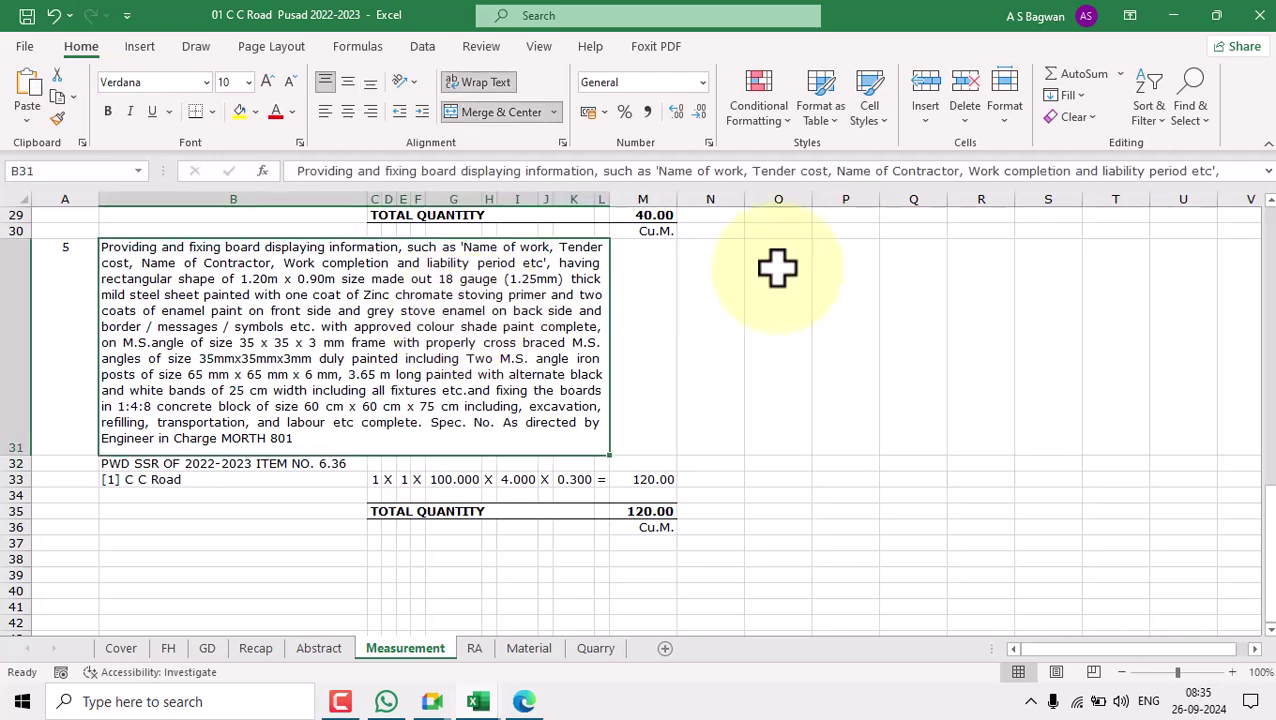
{"action": "left_click", "coordinate": [1008, 118]}
{"action": "left_click", "coordinate": [1040, 180]}
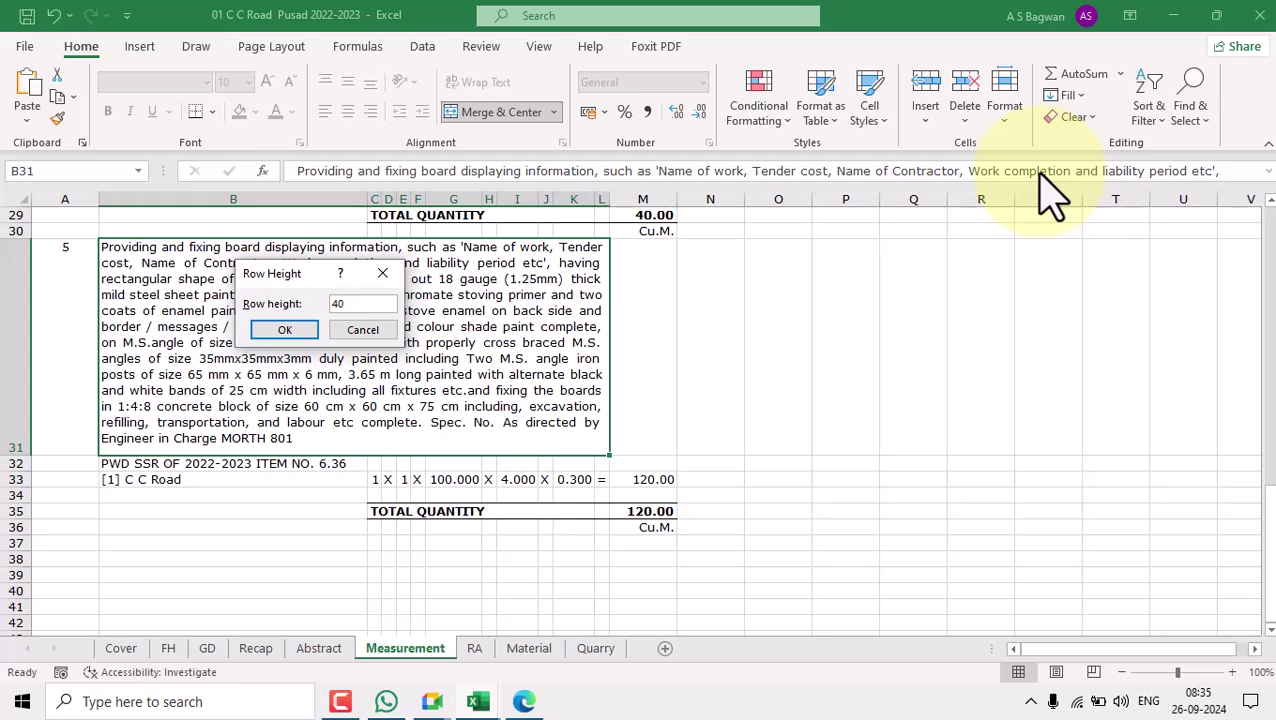
{"action": "key", "text": "Return"}
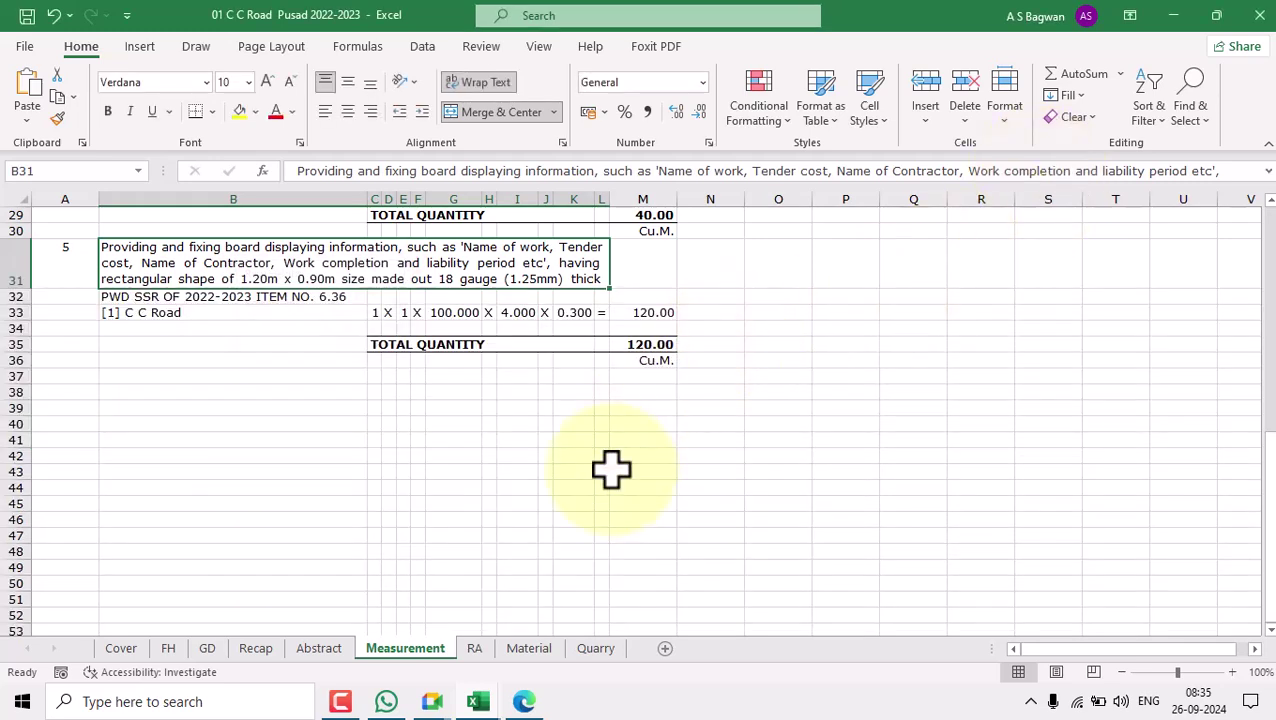
{"action": "scroll", "coordinate": [609, 470], "scroll_direction": "up", "scroll_amount": 2}
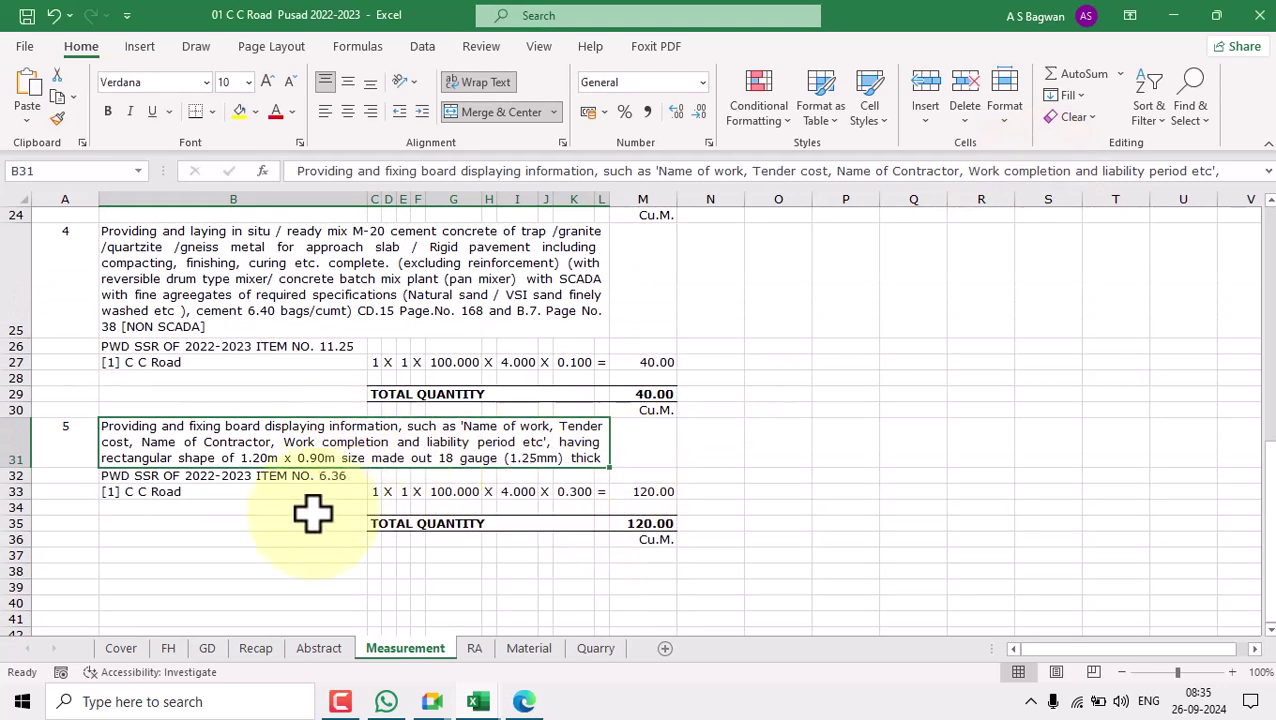
Clear the C C Road label in B33 and the length, width and depth entries in F33:K33, leaving 1 X 1.
{"action": "left_click", "coordinate": [199, 490]}
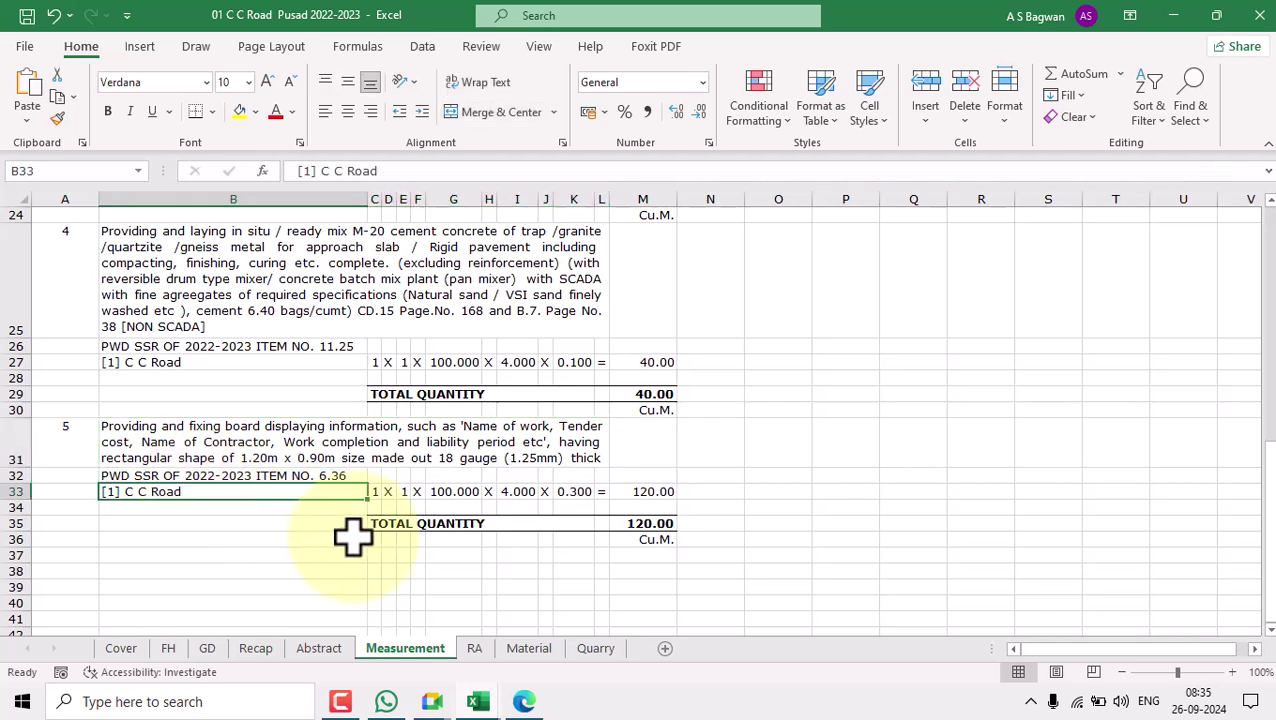
{"action": "left_click_drag", "start_coordinate": [414, 491], "coordinate": [572, 485]}
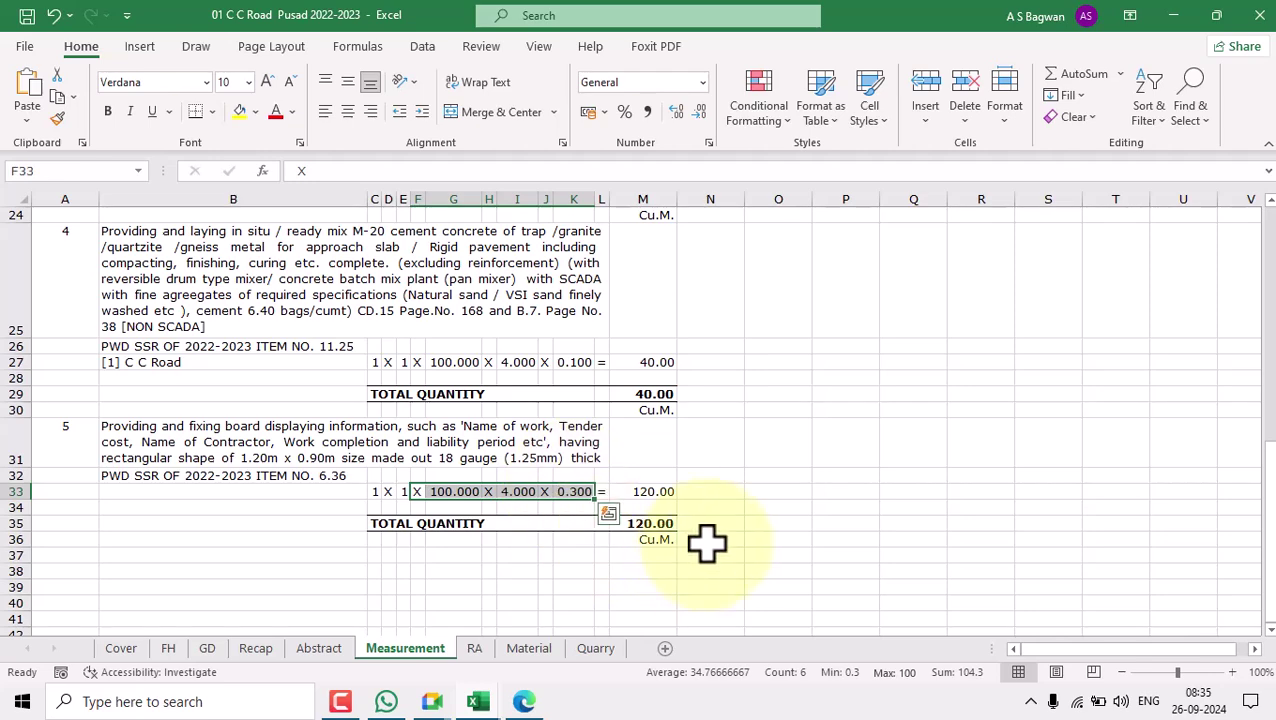
{"action": "key", "text": "Delete"}
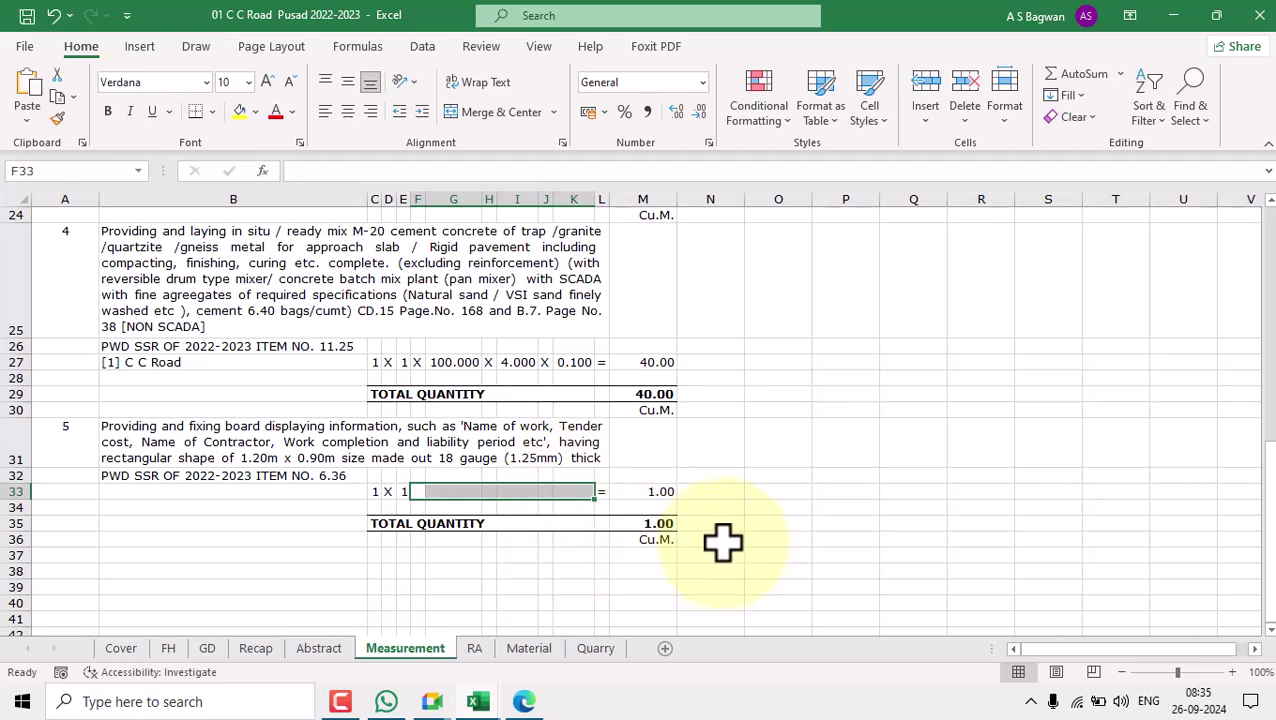
Check the unit of item 6.36 in the SSR_2022-23 workbook and change the item 5 unit in Measurement cell M36 to No.
{"action": "mouse_move", "coordinate": [478, 701]}
{"action": "left_click", "coordinate": [583, 658]}
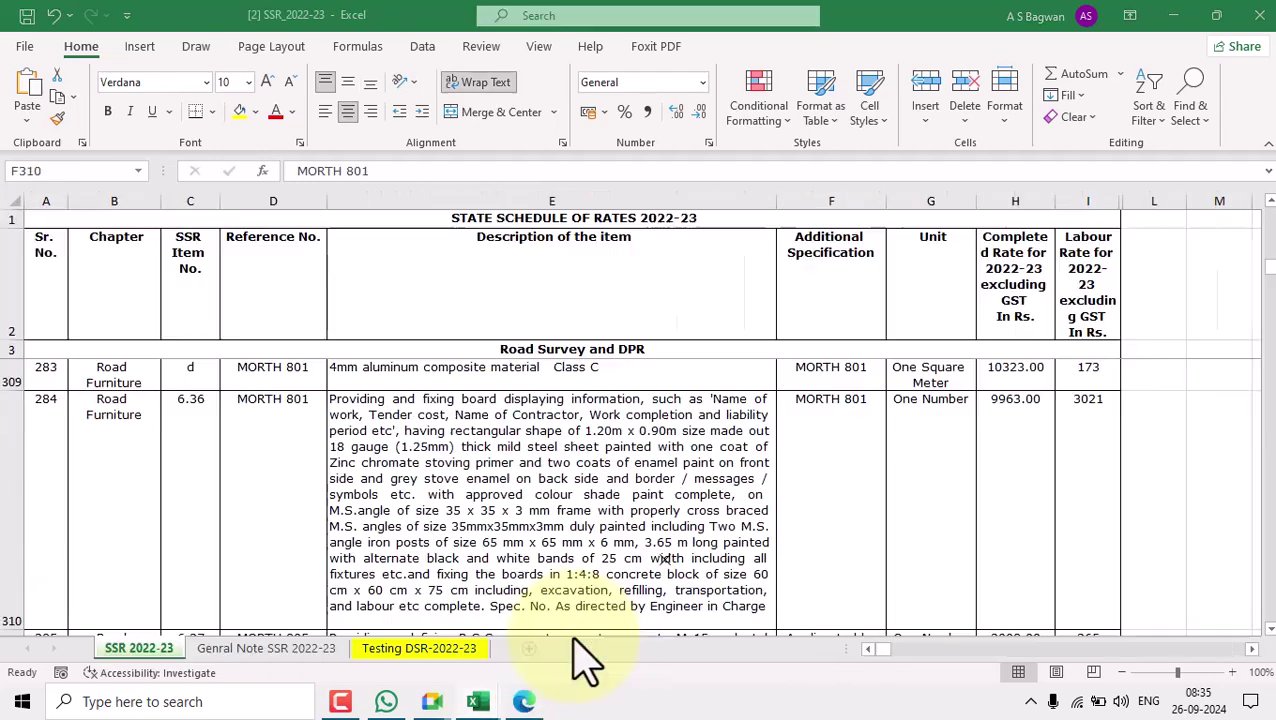
{"action": "left_click", "coordinate": [945, 445]}
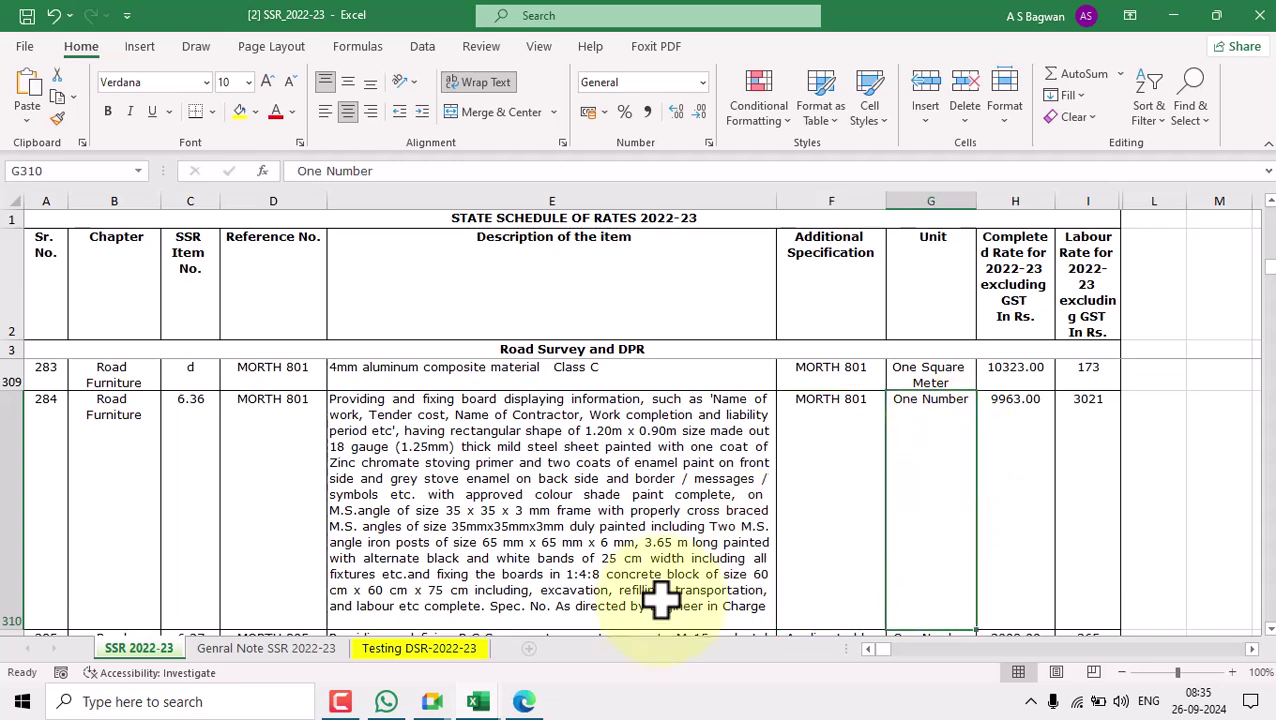
{"action": "mouse_move", "coordinate": [480, 705]}
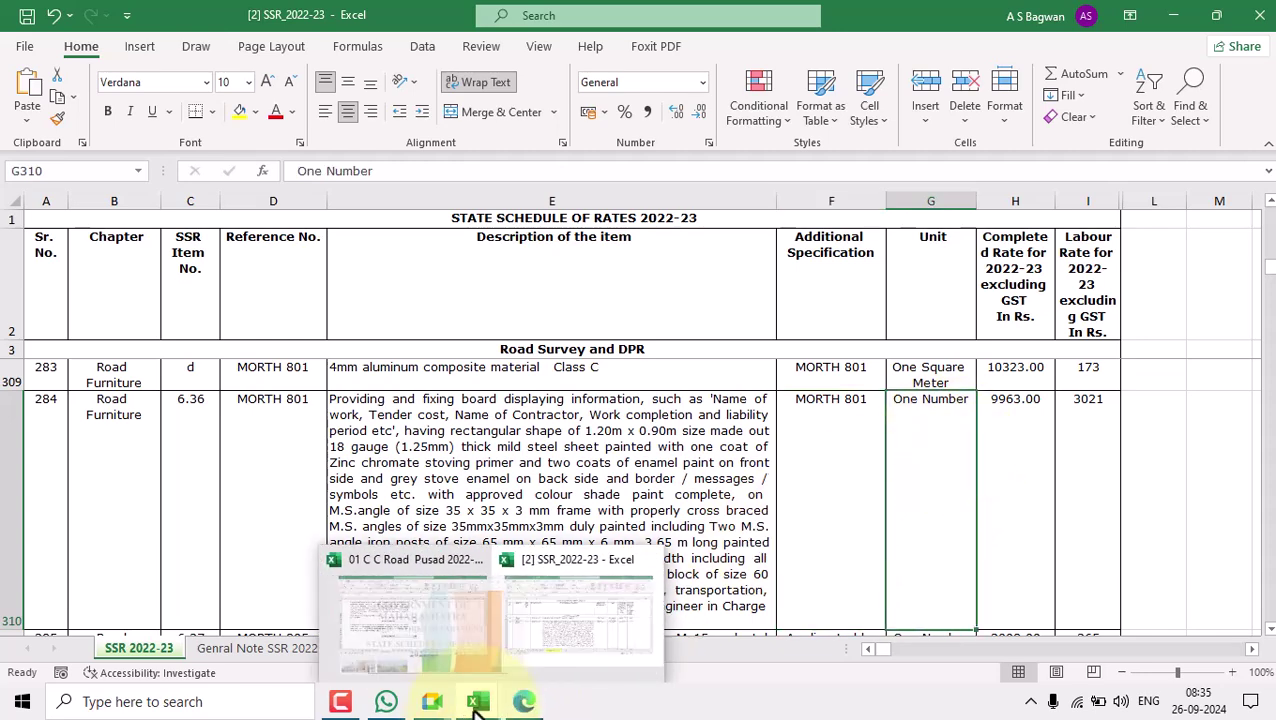
{"action": "left_click", "coordinate": [415, 640]}
{"action": "left_click", "coordinate": [650, 542]}
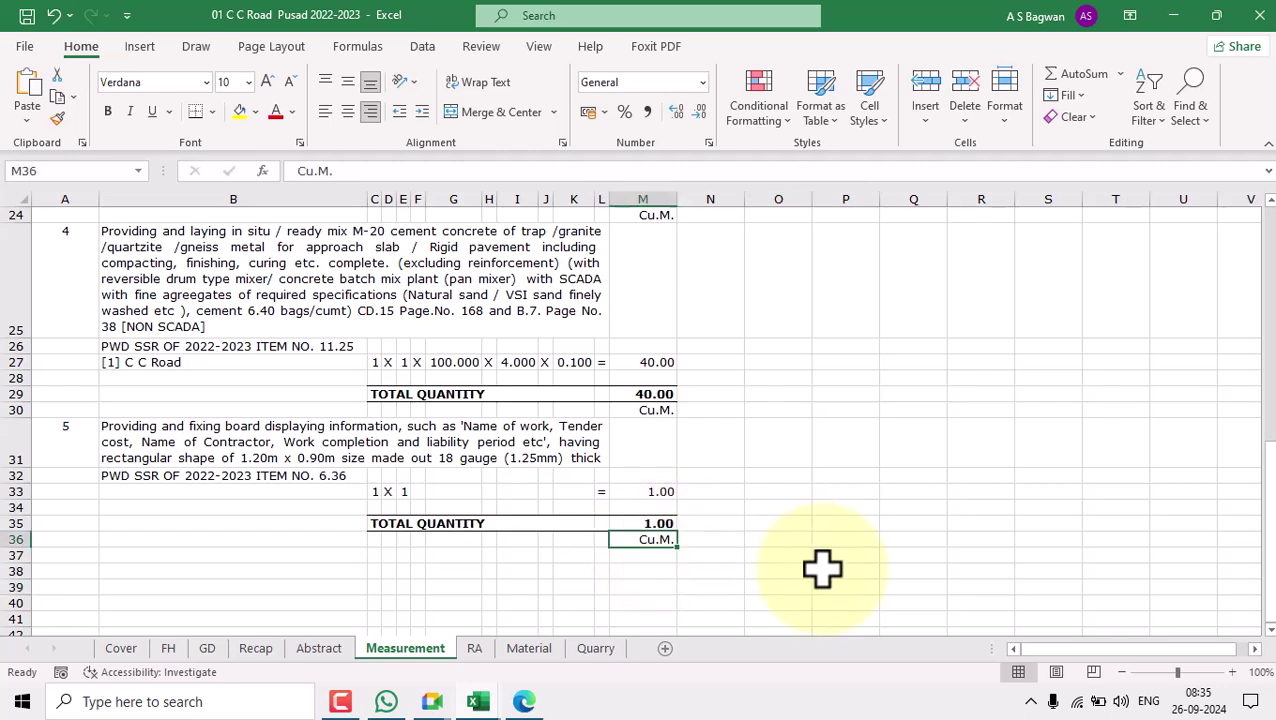
{"action": "type", "text": "No"}
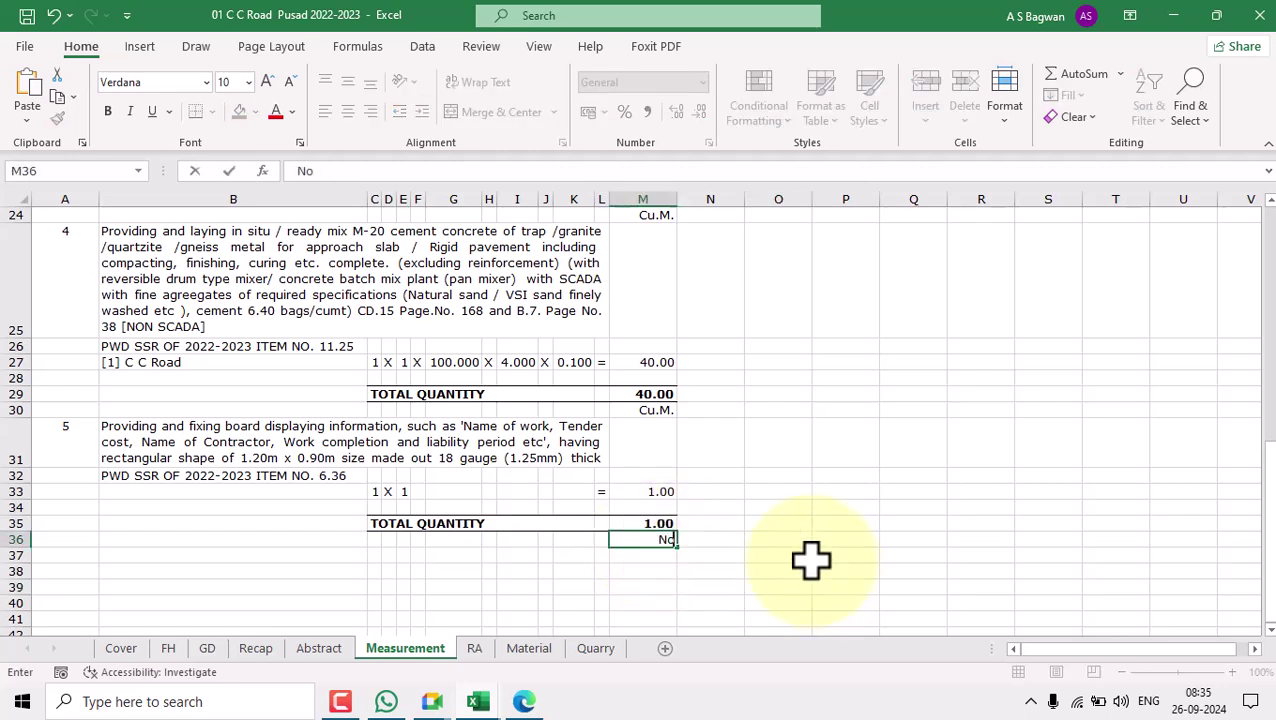
{"action": "type", "text": "."}
{"action": "key", "text": "Tab"}
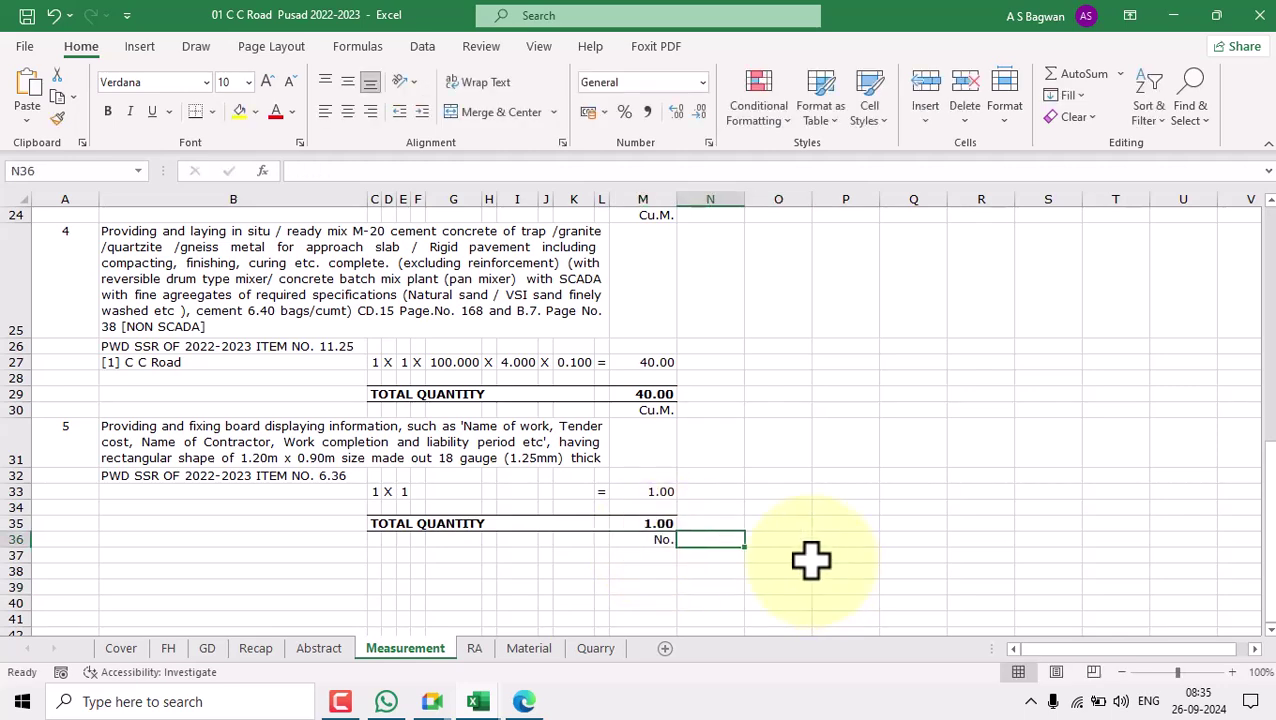
Review the item 5 block A31:M36 and look through the Abstract, RA and Material sheets.
{"action": "left_click", "coordinate": [96, 442]}
{"action": "left_click_drag", "start_coordinate": [113, 449], "coordinate": [629, 537]}
{"action": "scroll", "coordinate": [709, 498], "scroll_direction": "down", "scroll_amount": 2}
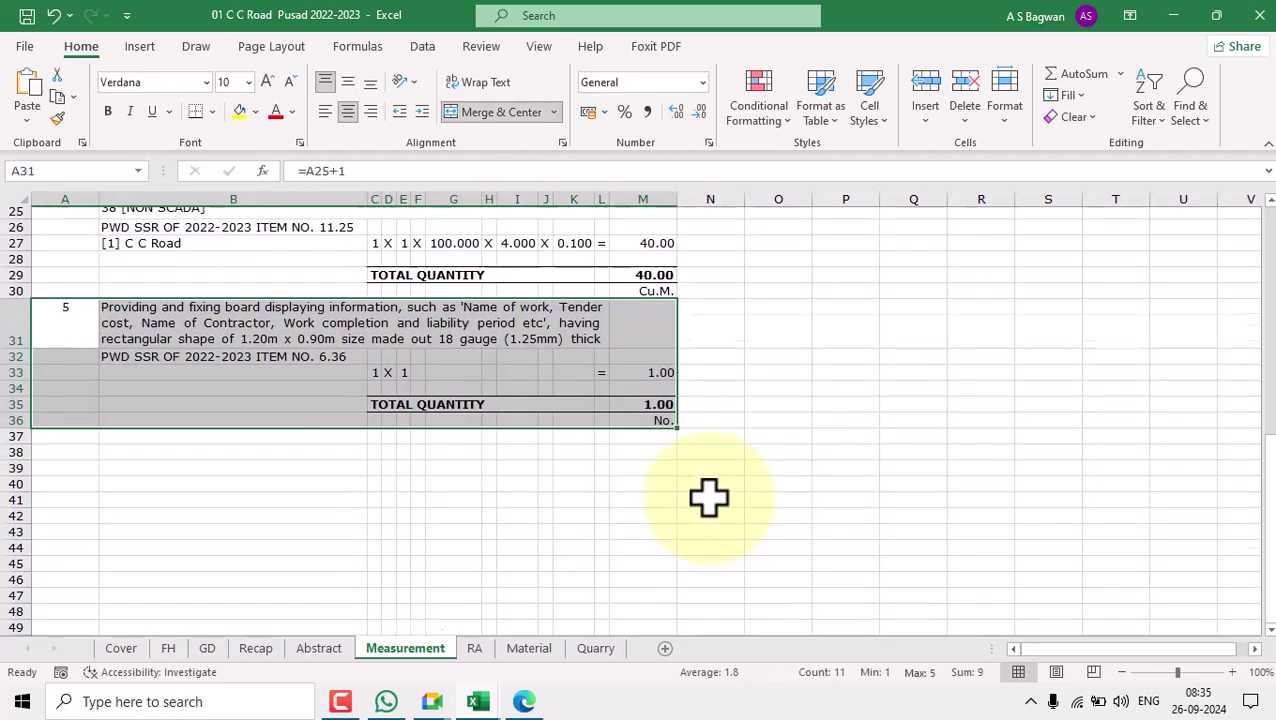
{"action": "scroll", "coordinate": [687, 461], "scroll_direction": "up", "scroll_amount": 2}
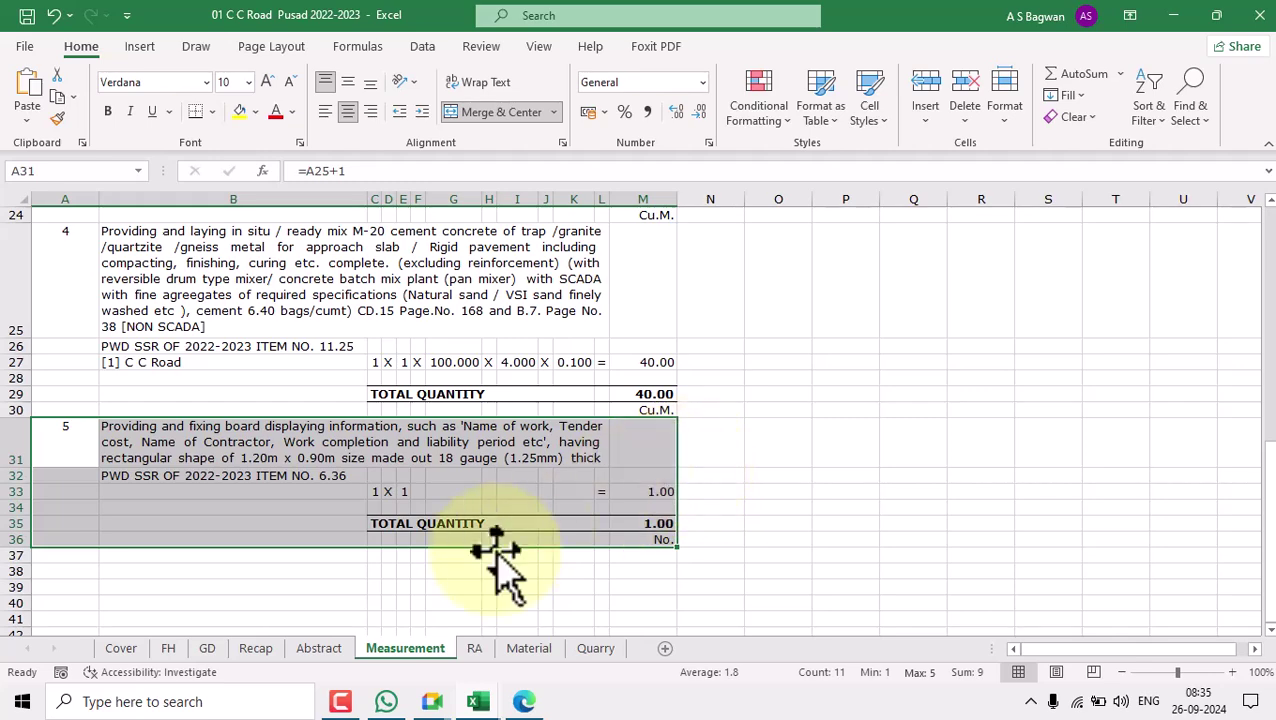
{"action": "left_click", "coordinate": [322, 650]}
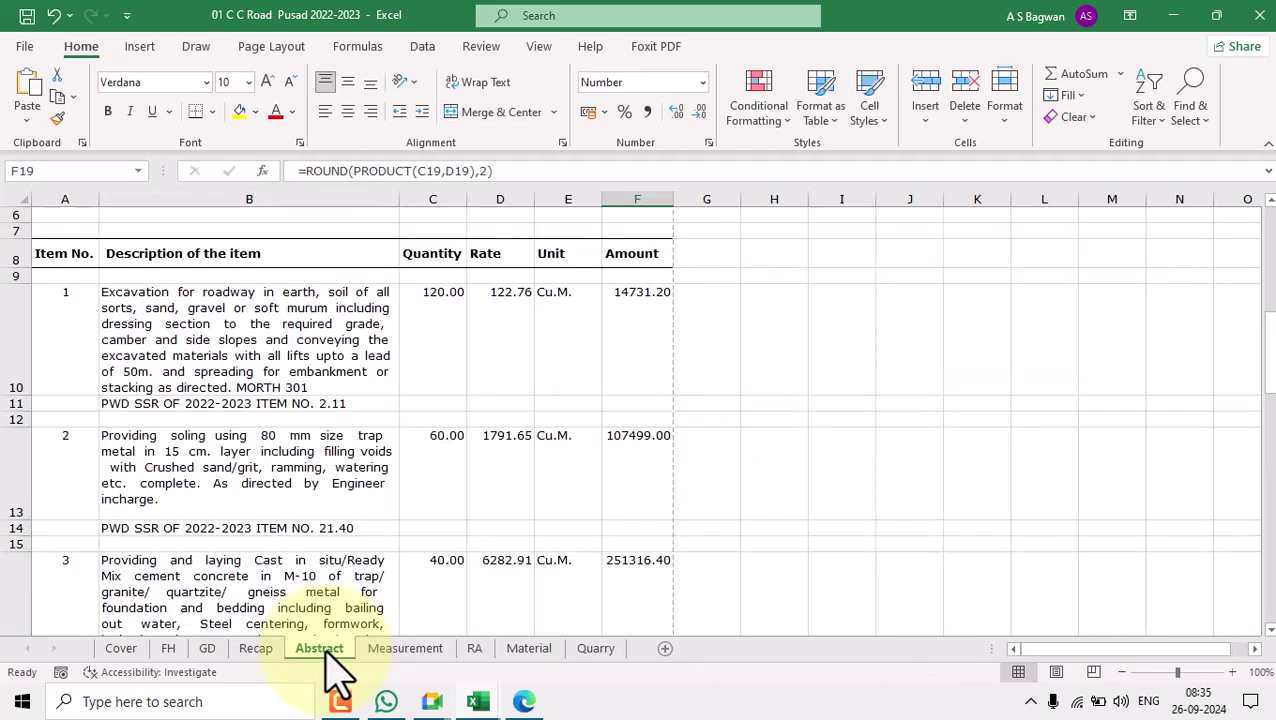
{"action": "scroll", "coordinate": [416, 549], "scroll_direction": "down", "scroll_amount": 3}
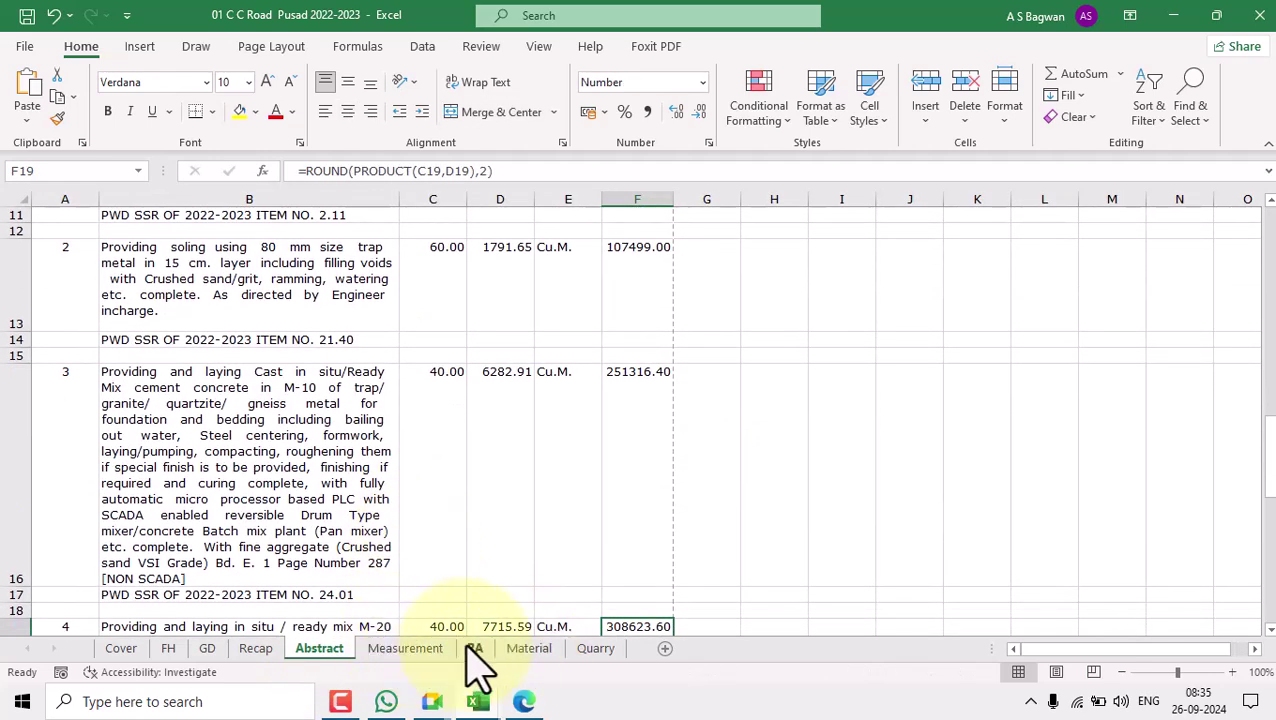
{"action": "left_click", "coordinate": [475, 650]}
{"action": "scroll", "coordinate": [558, 569], "scroll_direction": "down", "scroll_amount": 2}
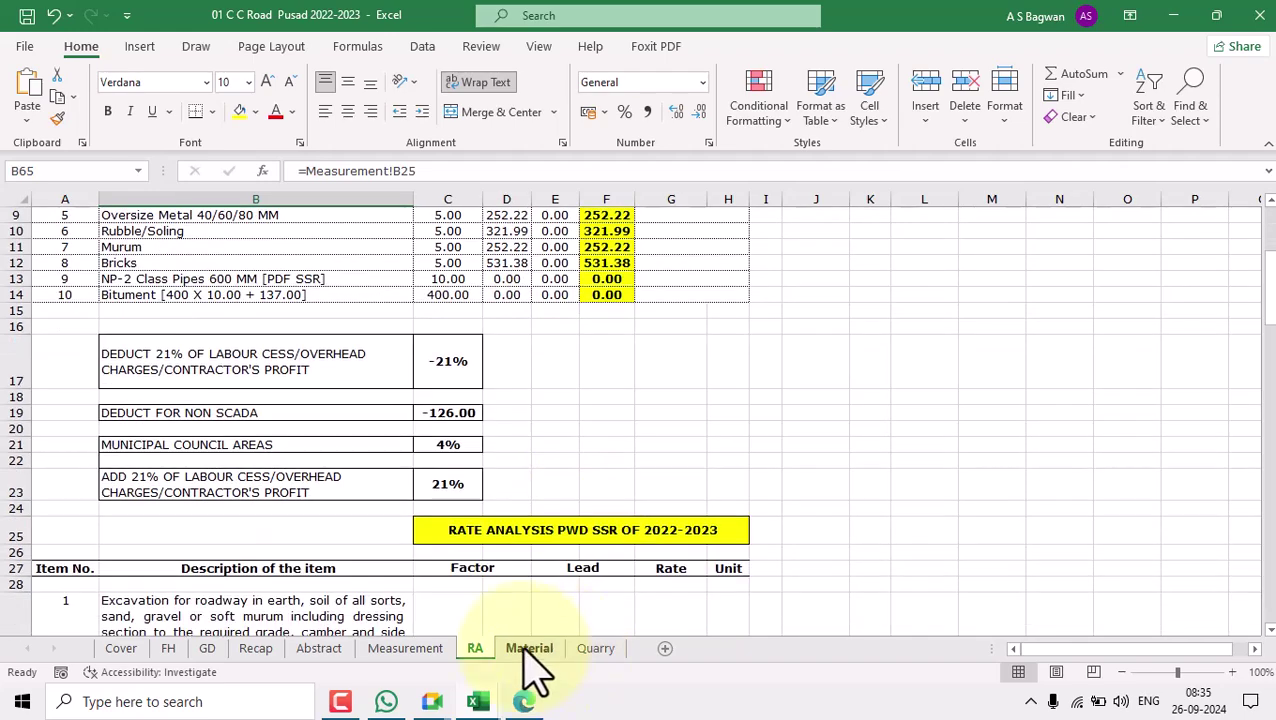
{"action": "left_click", "coordinate": [525, 648]}
{"action": "scroll", "coordinate": [625, 555], "scroll_direction": "down", "scroll_amount": 2}
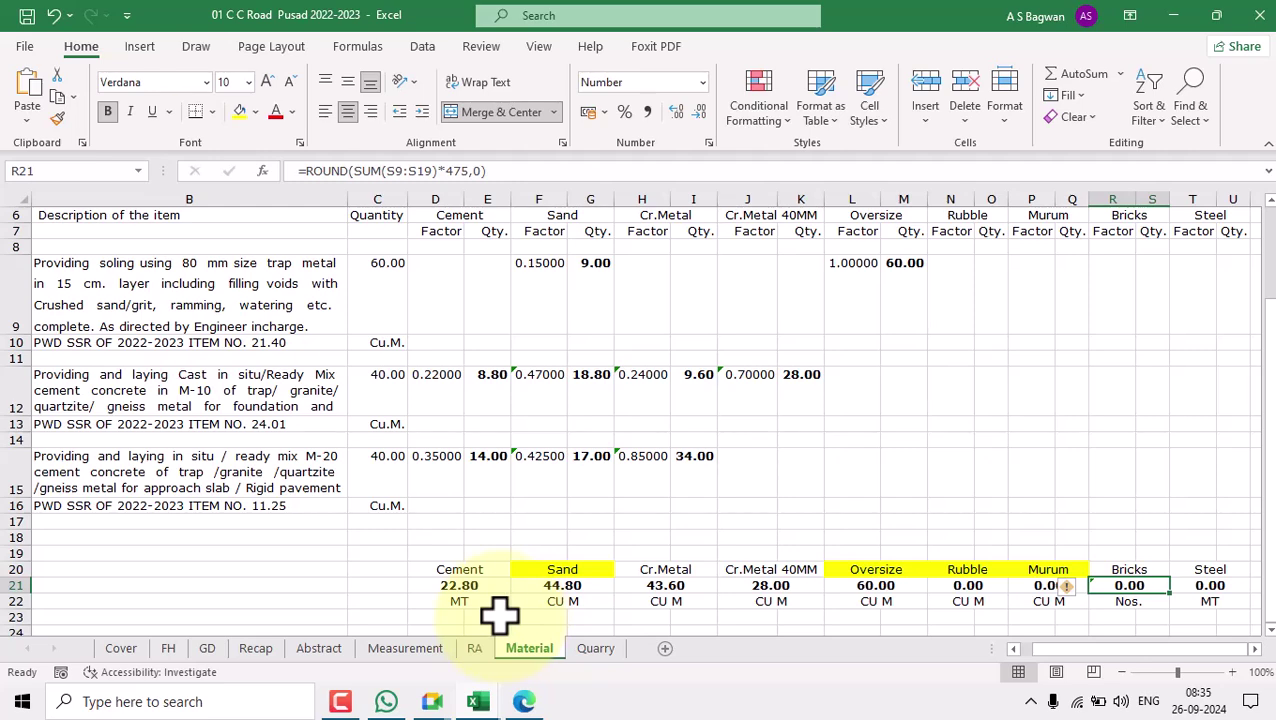
Recheck item 5 on the Measurement sheet against the material columns of the Material sheet, starting with Cement.
{"action": "left_click", "coordinate": [406, 648]}
{"action": "left_click", "coordinate": [911, 524]}
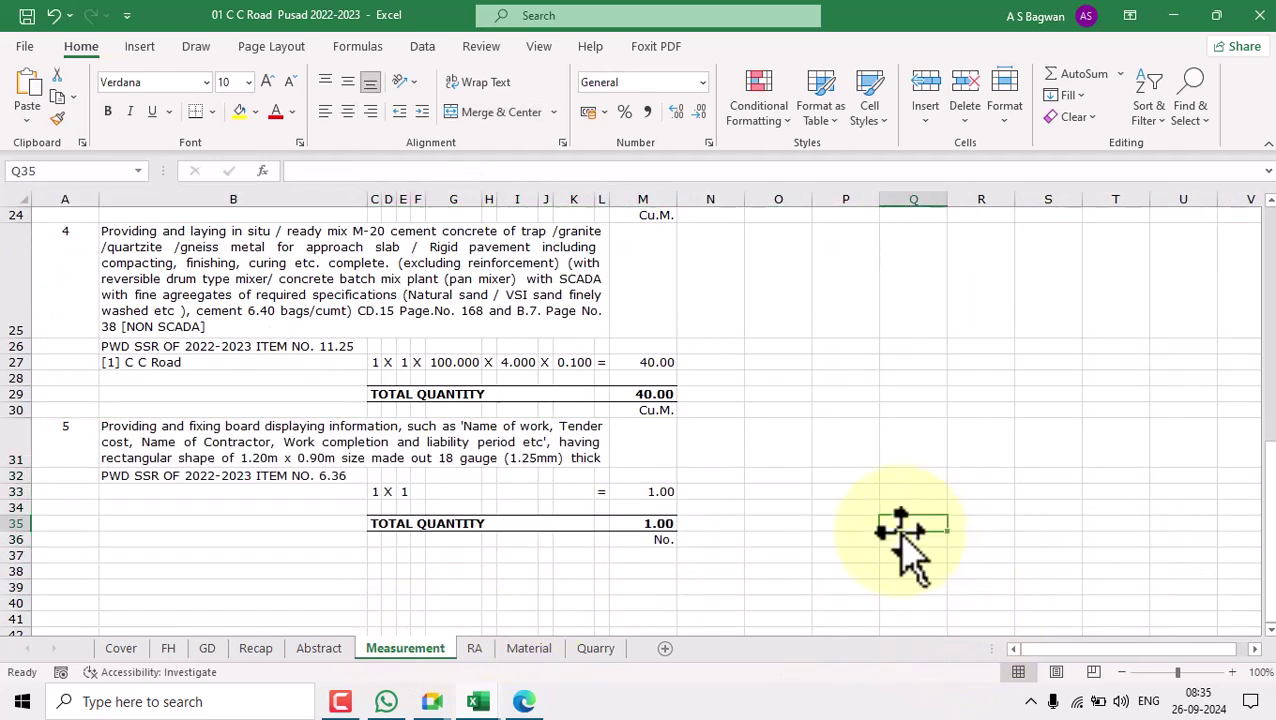
{"action": "left_click", "coordinate": [529, 650]}
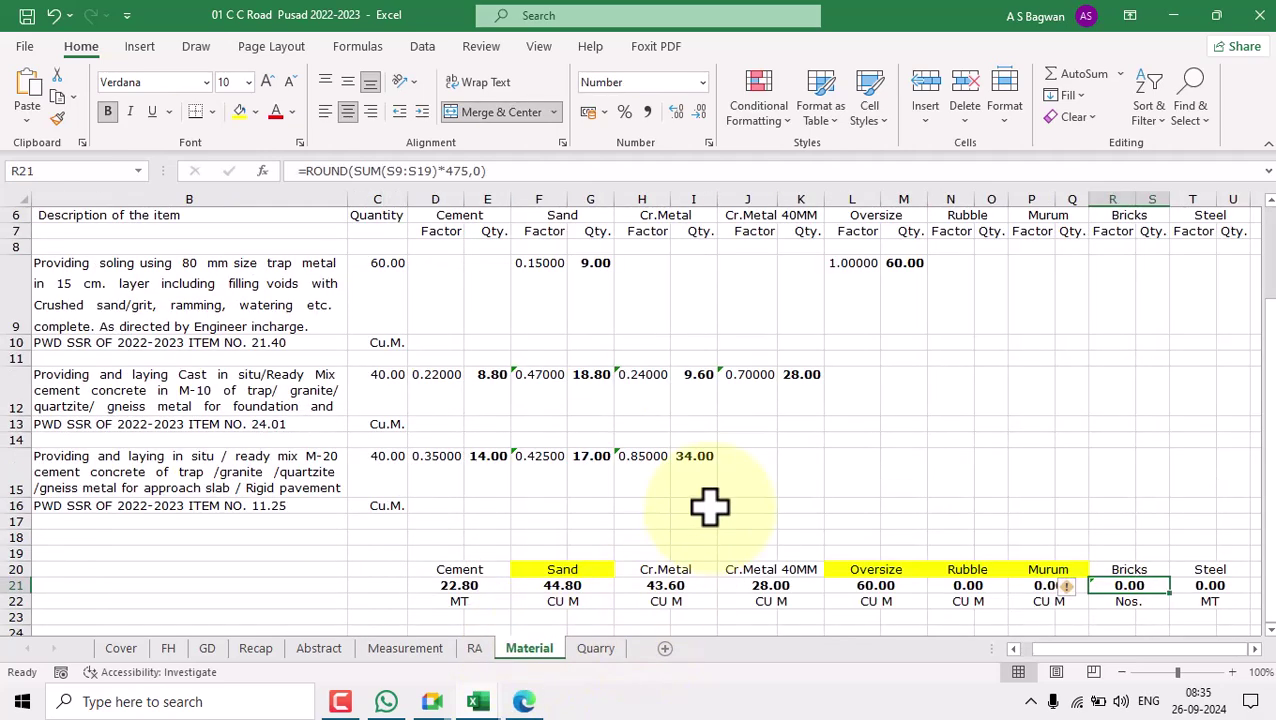
{"action": "left_click", "coordinate": [470, 570]}
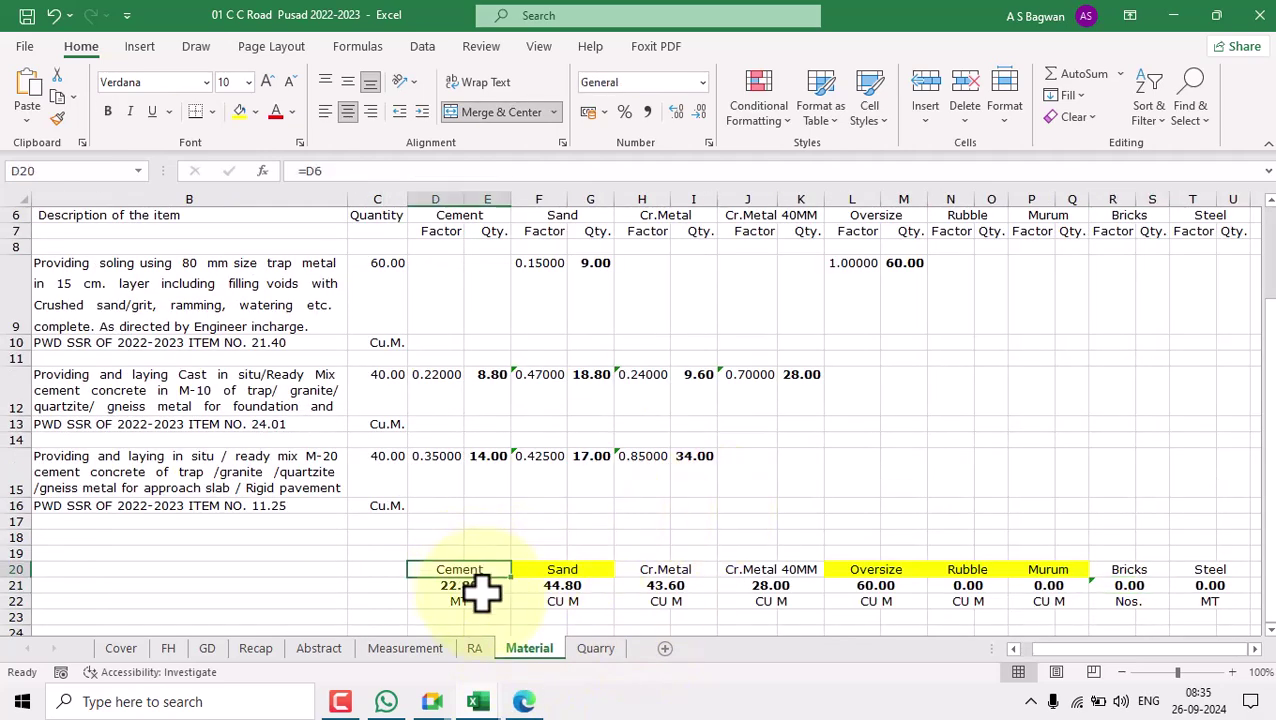
Examine the material headings in row 20 of the Material sheet, especially the highlighted Sand, Oversize, Rubble and Murum.
{"action": "left_click", "coordinate": [567, 586]}
{"action": "left_click", "coordinate": [683, 568]}
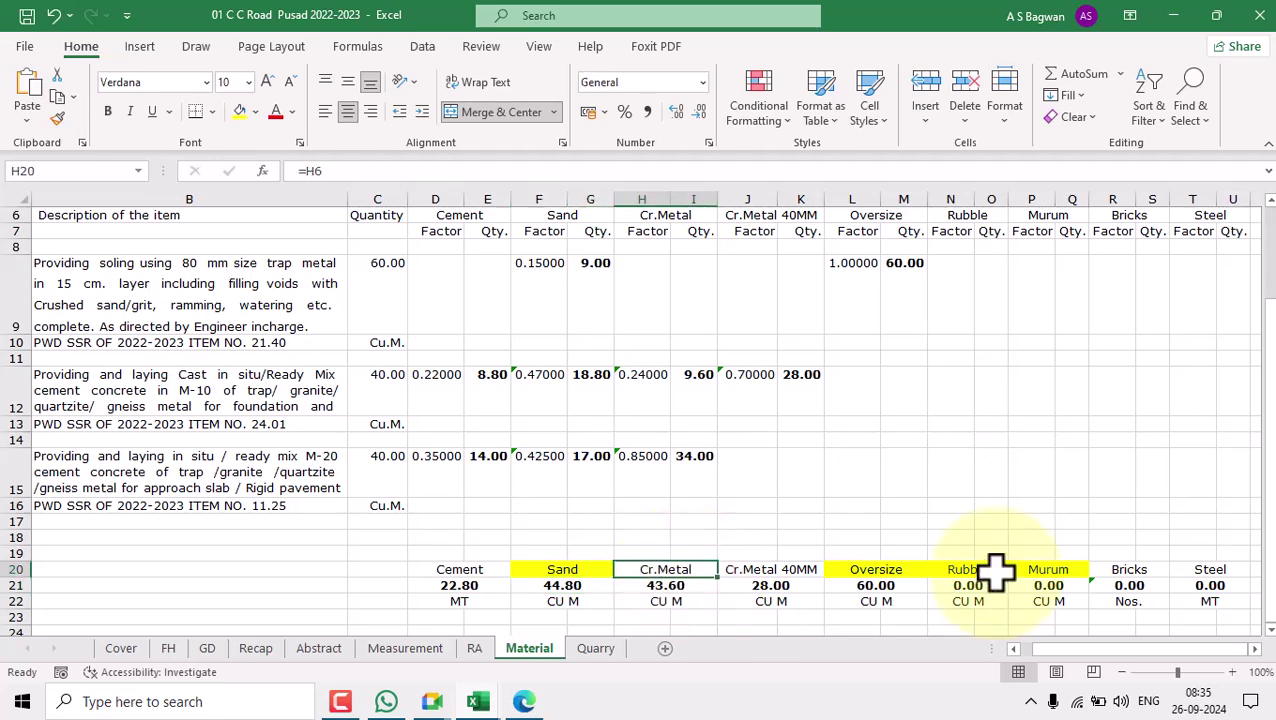
{"action": "scroll", "coordinate": [726, 518], "scroll_direction": "down", "scroll_amount": 2}
{"action": "left_click", "coordinate": [590, 437]}
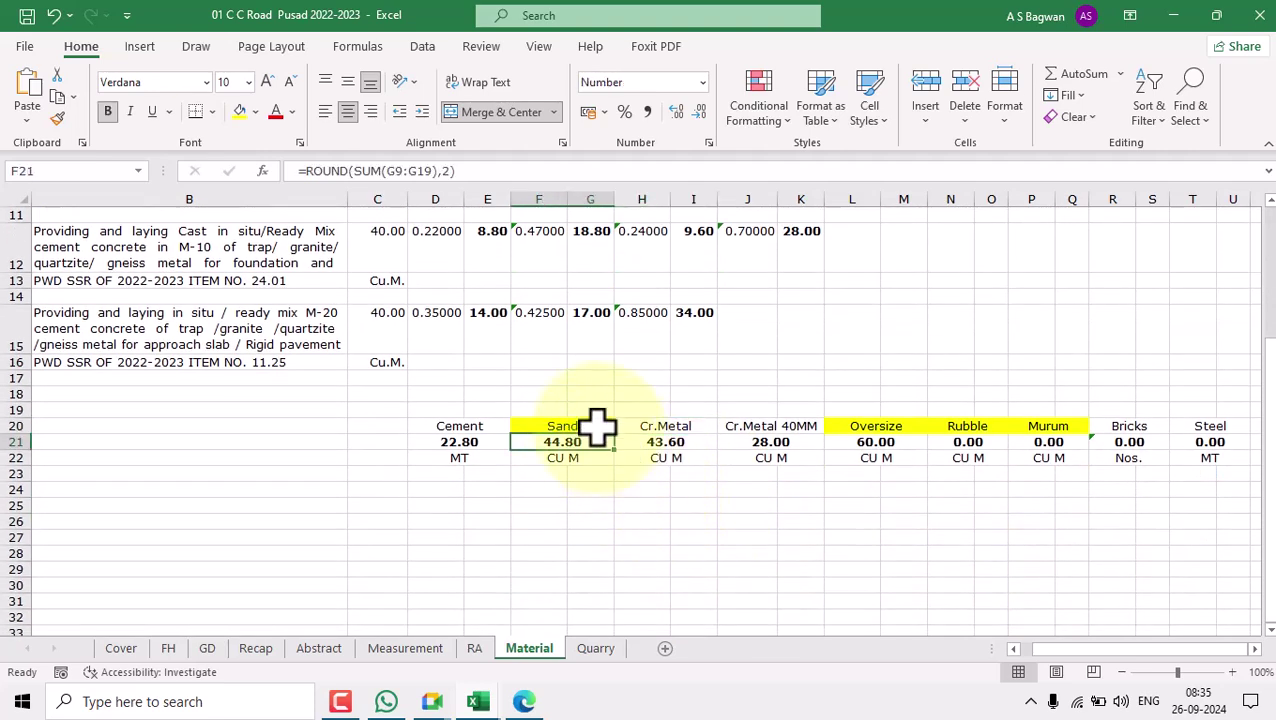
{"action": "left_click", "coordinate": [592, 426]}
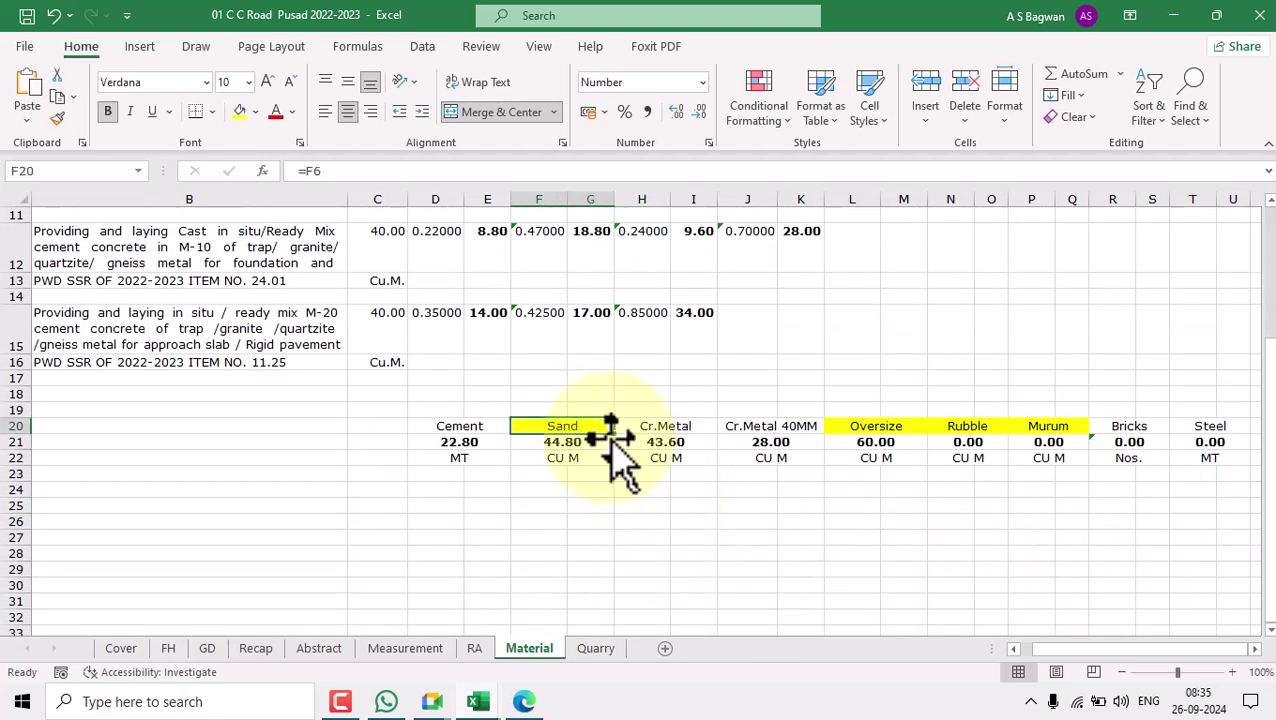
{"action": "left_click", "coordinate": [885, 426]}
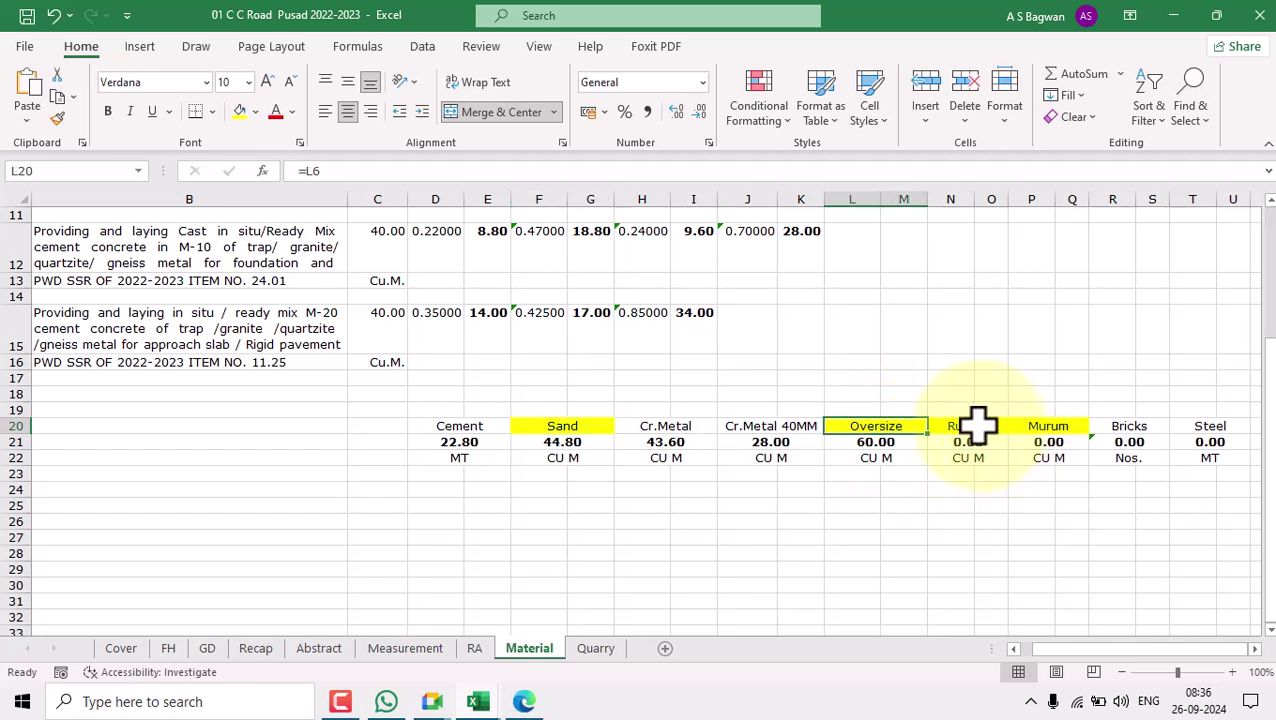
{"action": "left_click", "coordinate": [979, 426]}
{"action": "left_click", "coordinate": [1031, 430]}
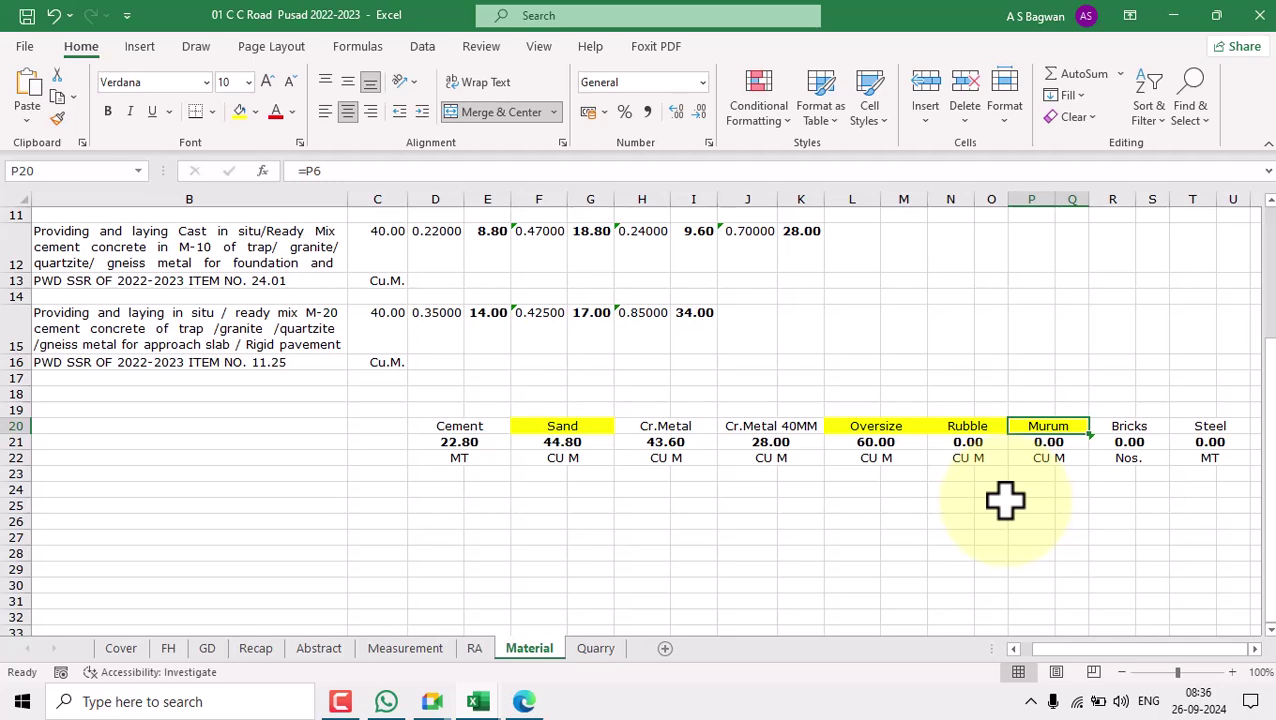
Check the item factors and the row 21 total quantities of Rubble, Murum, Oversize and Sand on the Material sheet.
{"action": "scroll", "coordinate": [995, 492], "scroll_direction": "up", "scroll_amount": 4}
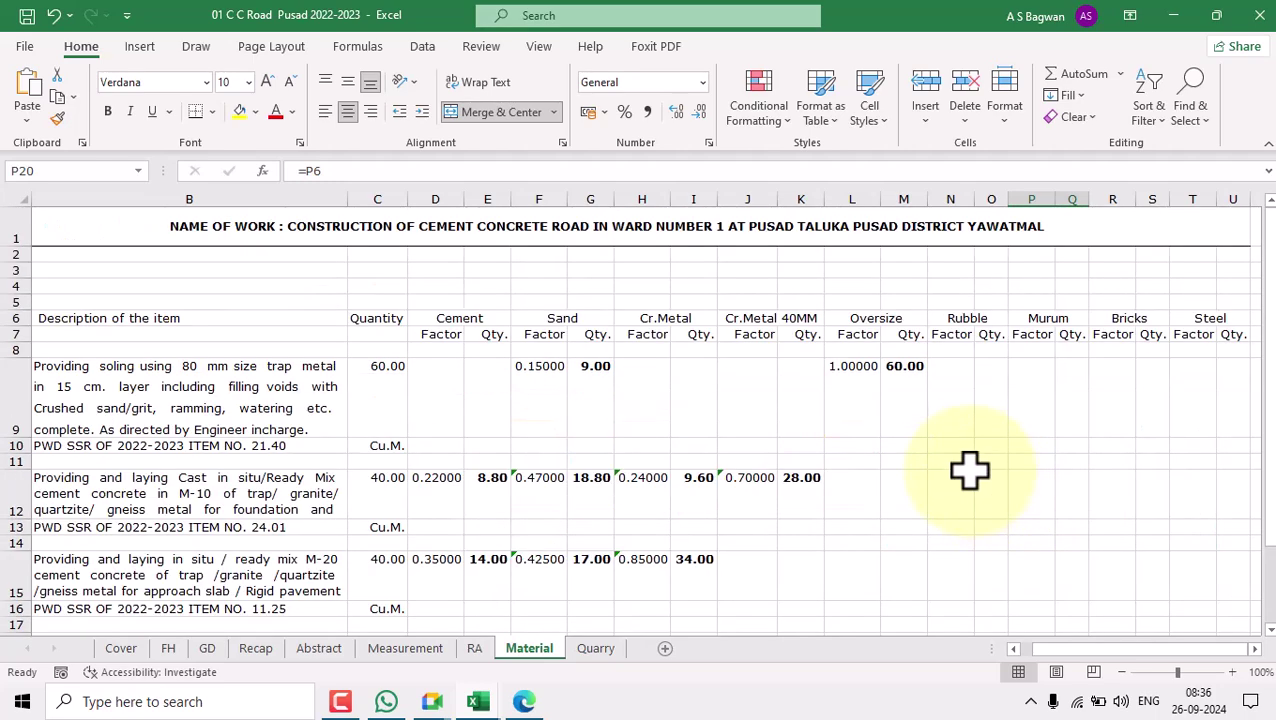
{"action": "scroll", "coordinate": [968, 484], "scroll_direction": "down", "scroll_amount": 5}
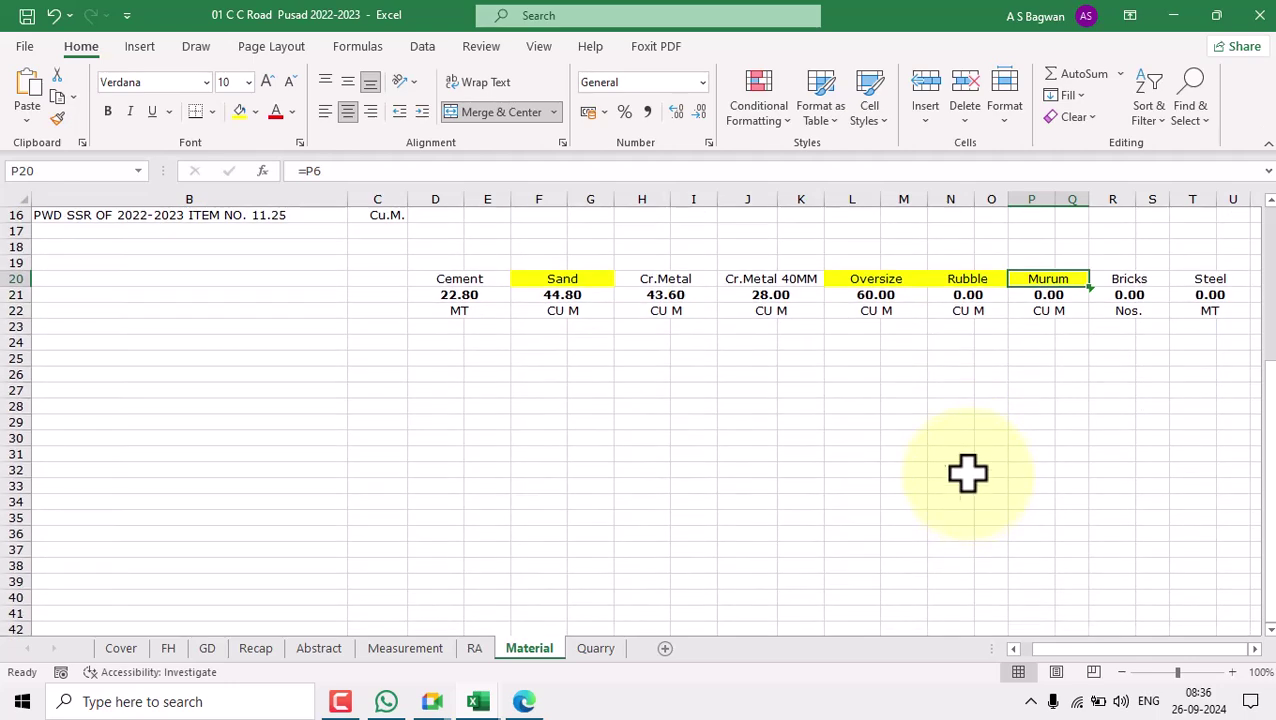
{"action": "left_click", "coordinate": [976, 294]}
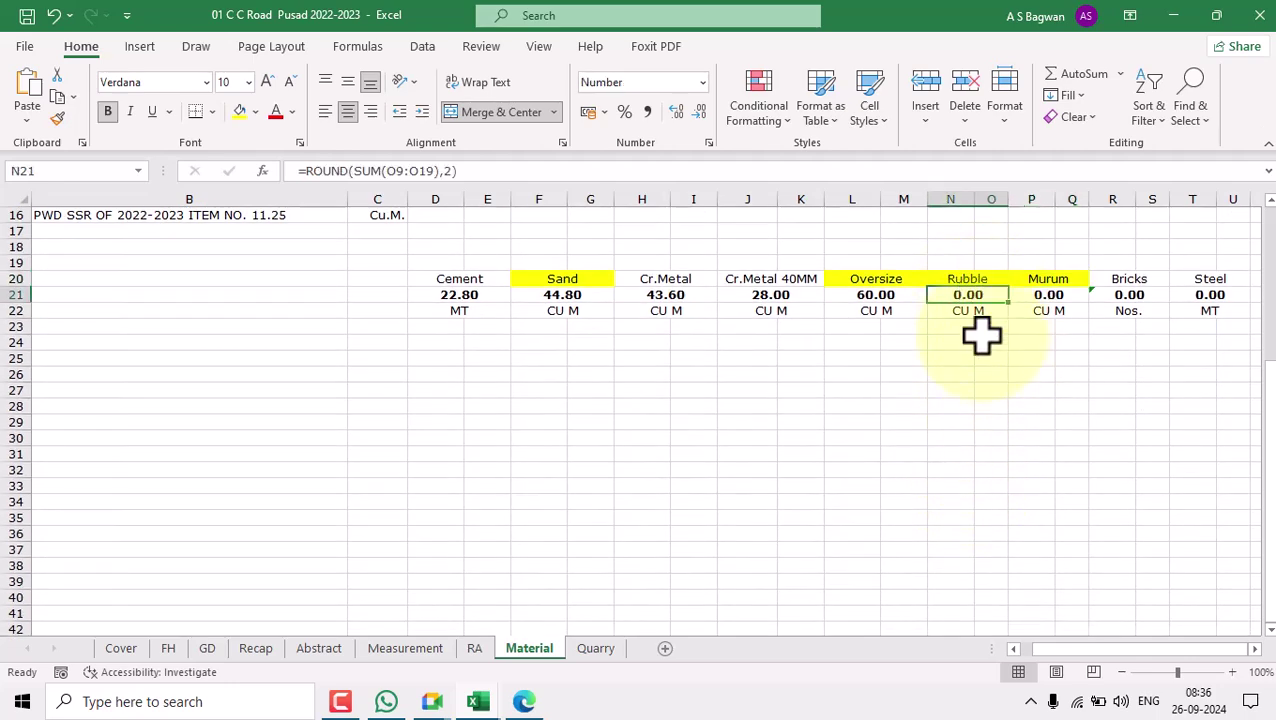
{"action": "left_click", "coordinate": [1062, 293]}
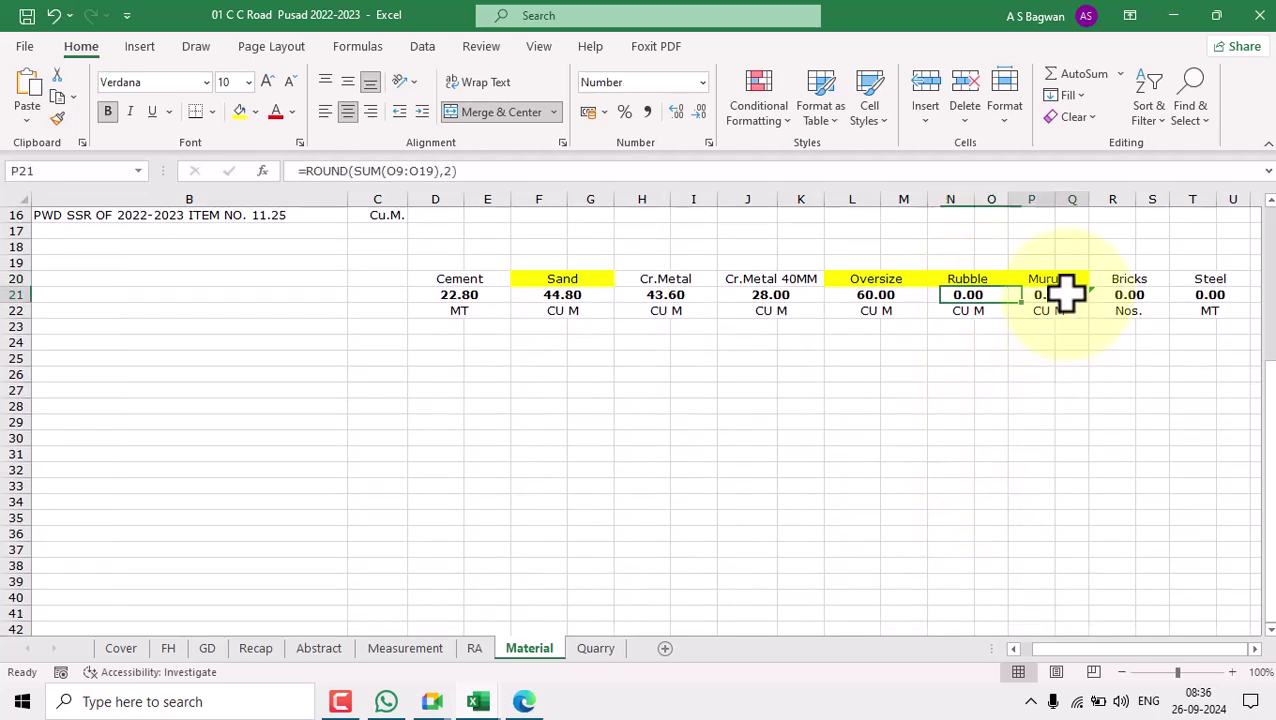
{"action": "left_click", "coordinate": [880, 296]}
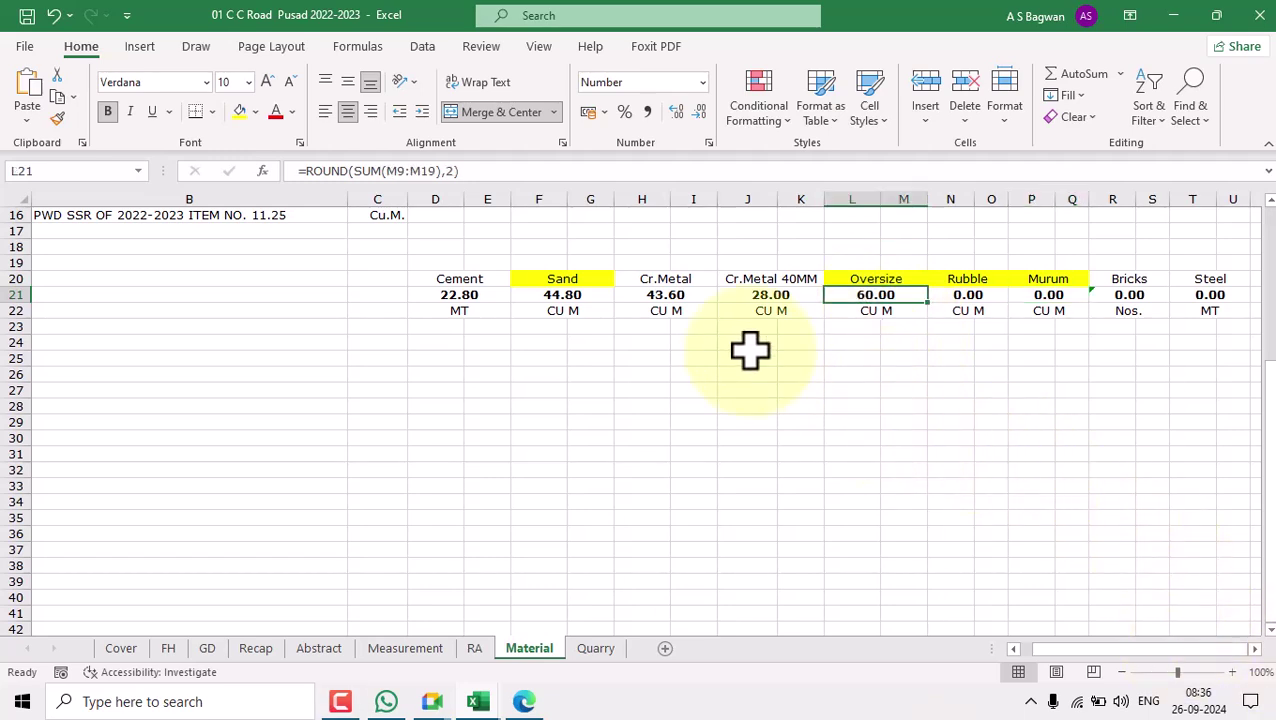
{"action": "left_click", "coordinate": [582, 294]}
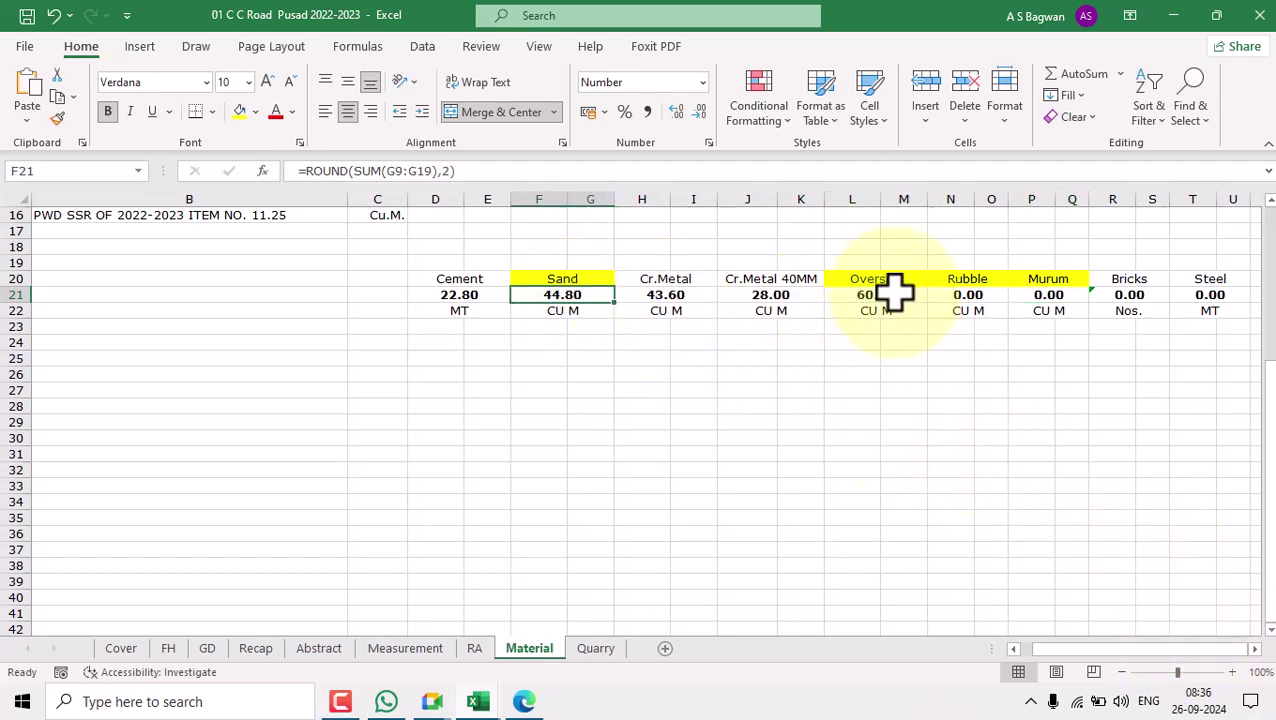
{"action": "left_click", "coordinate": [886, 292]}
{"action": "left_click", "coordinate": [570, 292]}
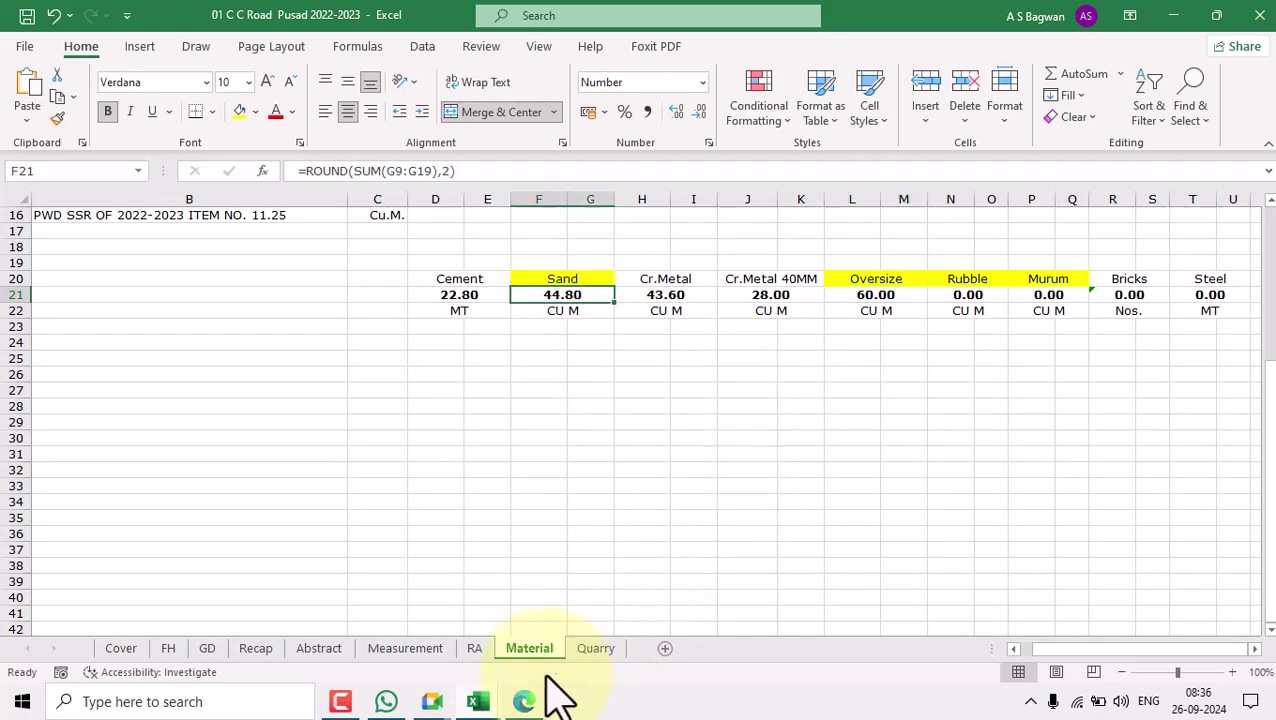
Switch to the SSR_2022-23 PDF in Edge and read the royalty charges for sand and all other minerals on page 9.
{"action": "left_click", "coordinate": [524, 701]}
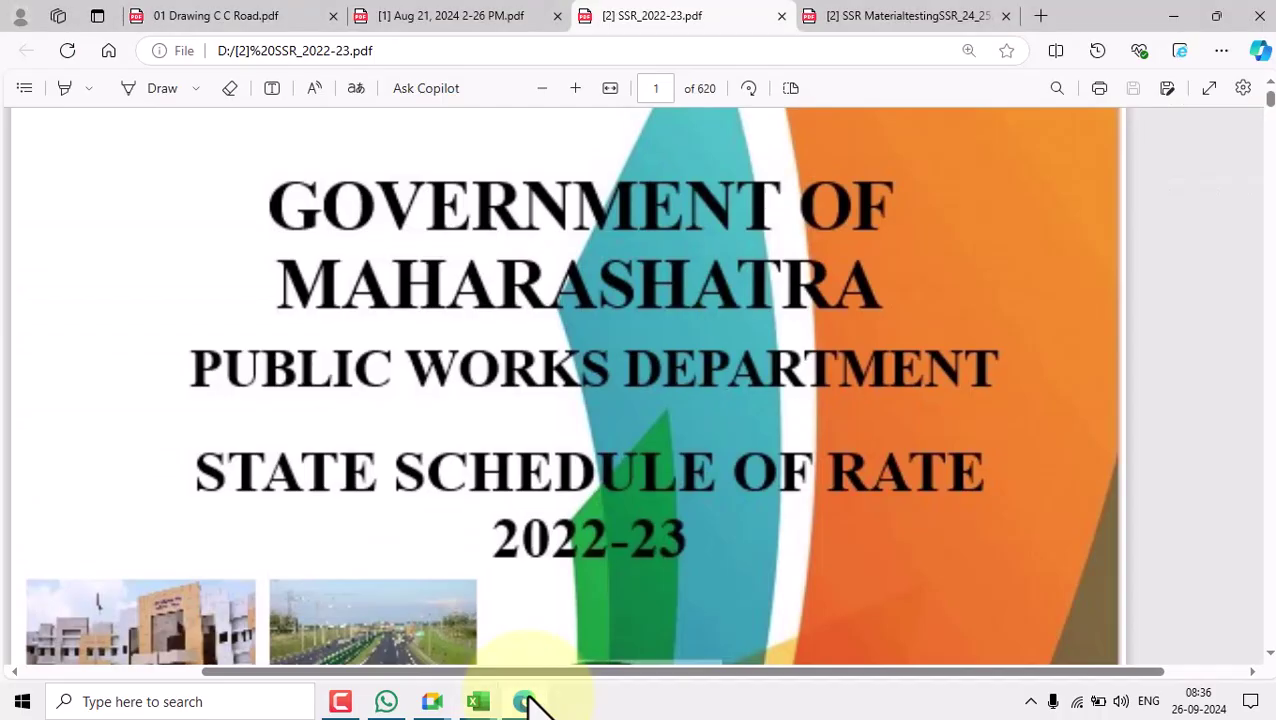
{"action": "left_click", "coordinate": [660, 90]}
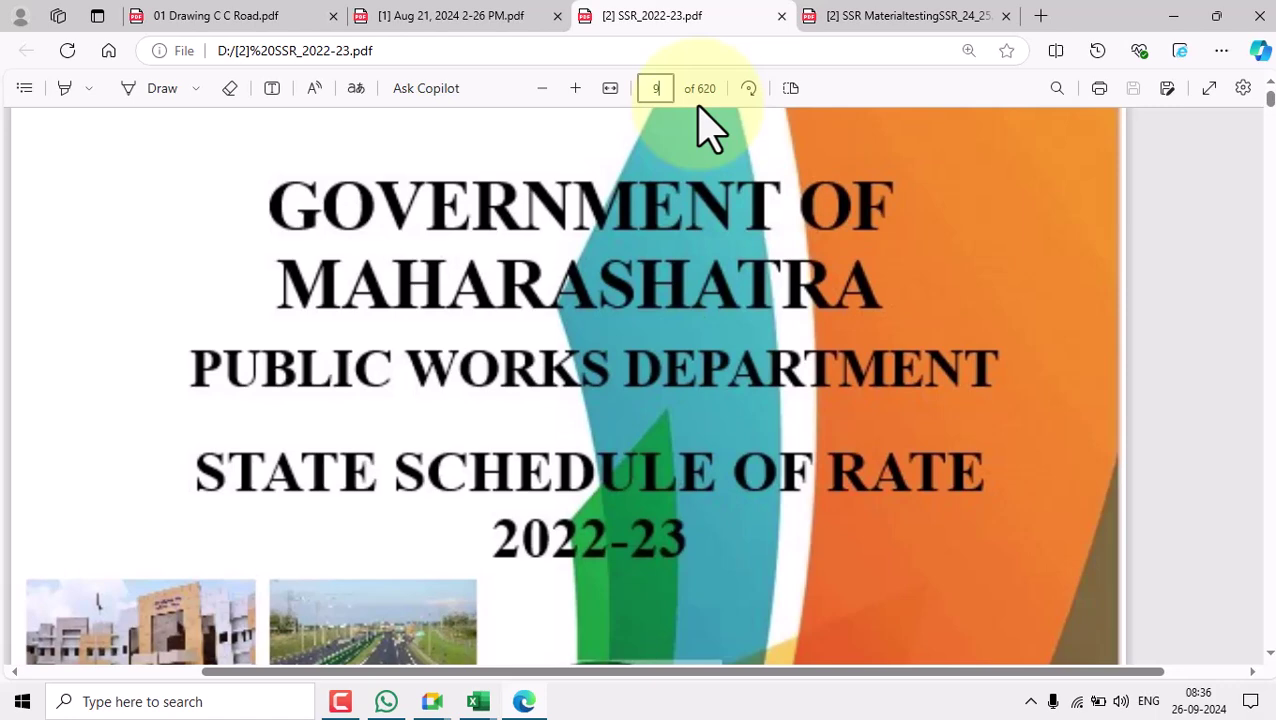
{"action": "key", "text": "Return"}
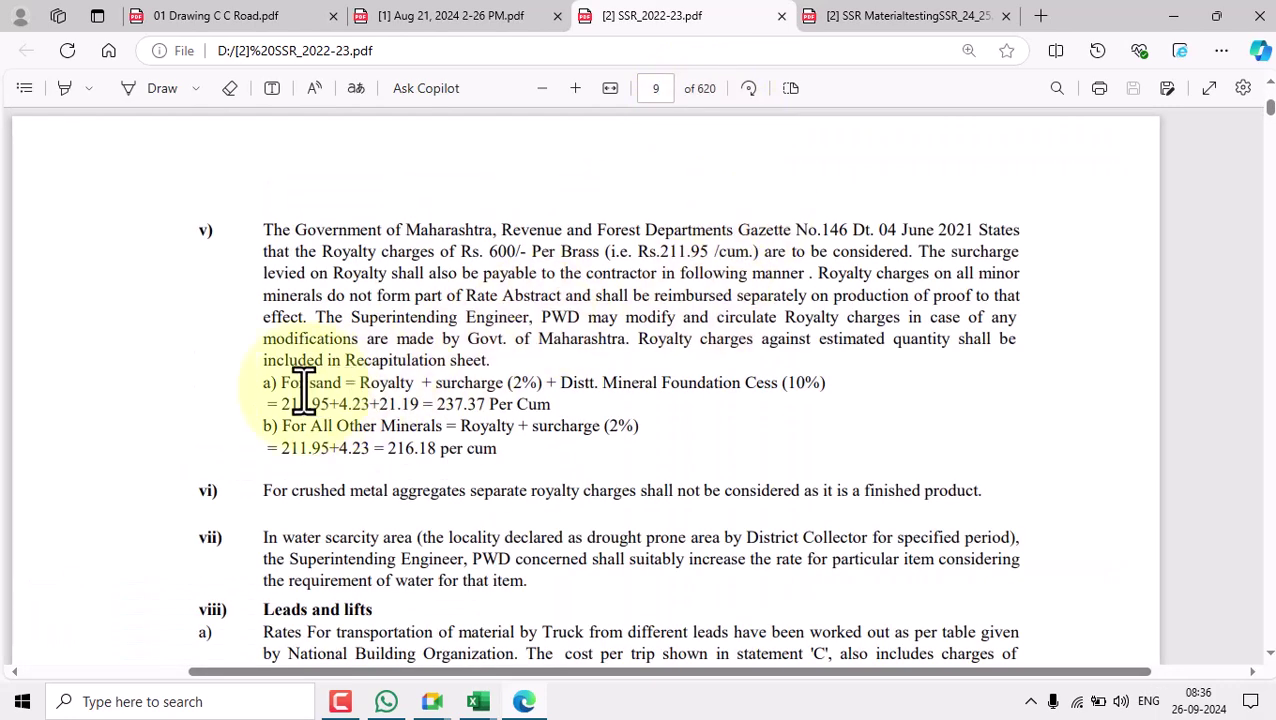
{"action": "double_click", "coordinate": [446, 408]}
{"action": "left_click_drag", "start_coordinate": [285, 430], "coordinate": [436, 452]}
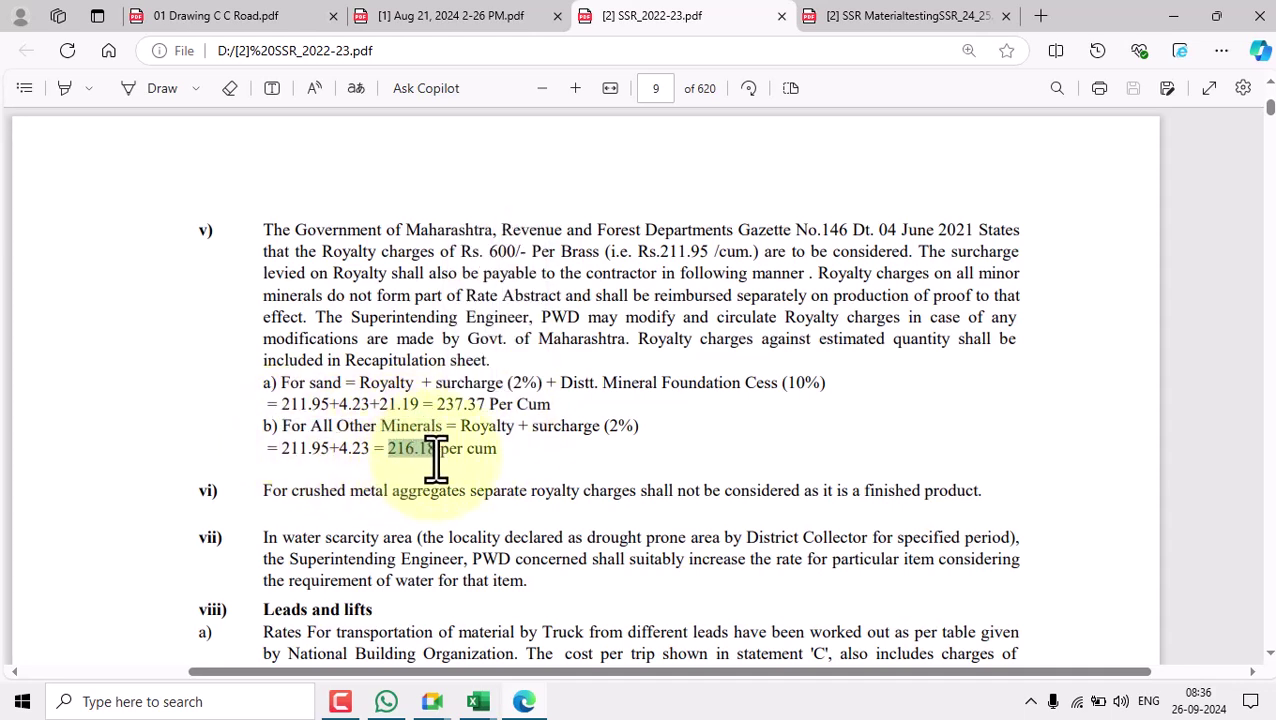
{"action": "left_click", "coordinate": [571, 445]}
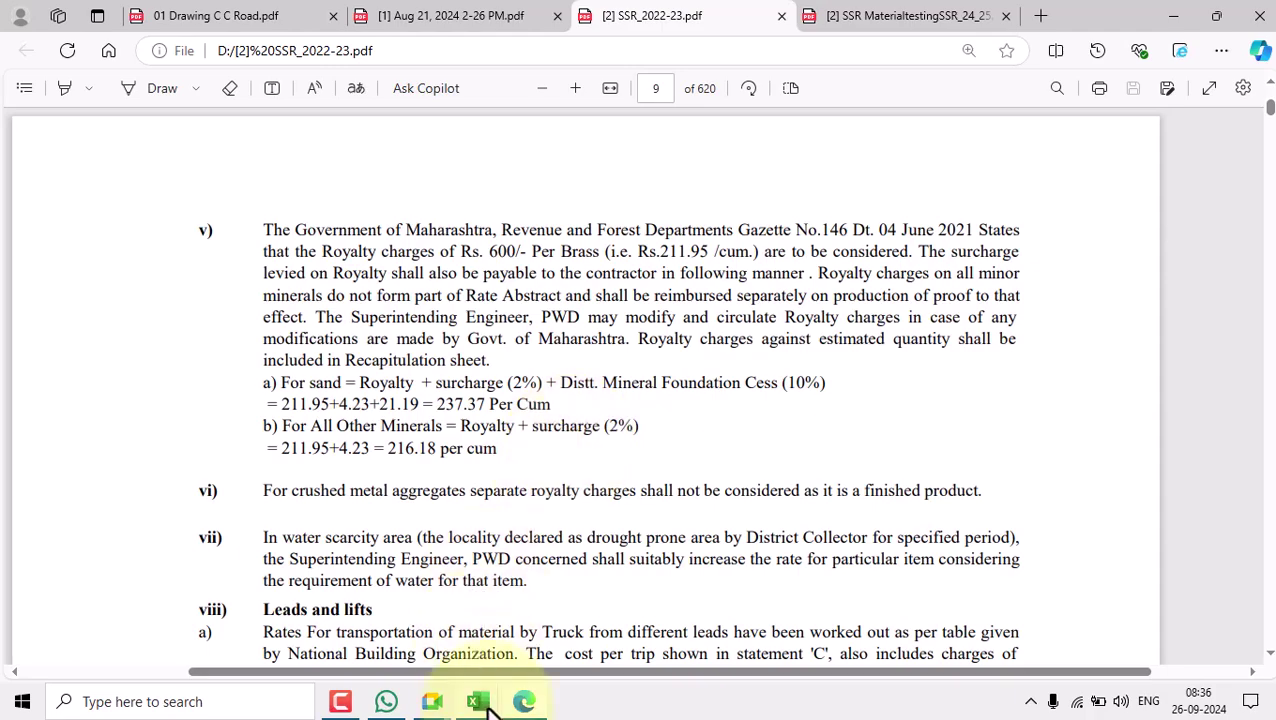
Return to the estimate workbook in Excel and look over item 5 on the Measurement sheet.
{"action": "left_click", "coordinate": [400, 625]}
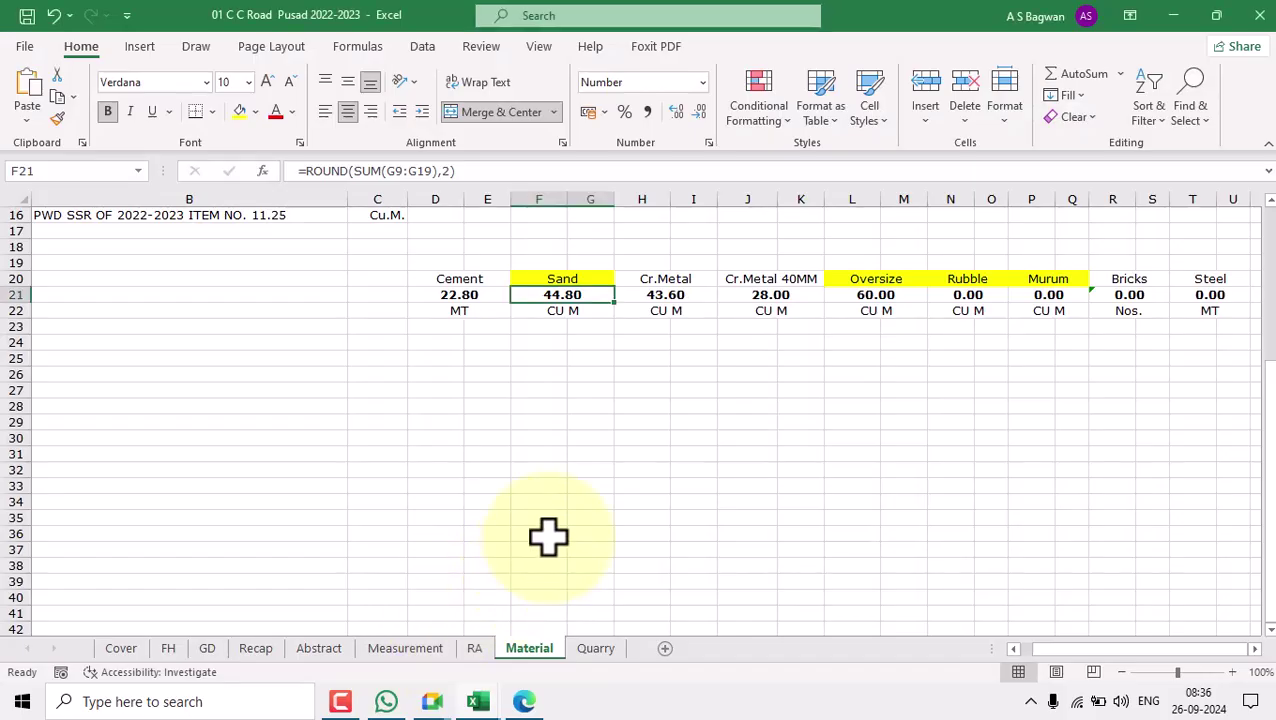
{"action": "left_click", "coordinate": [410, 648]}
{"action": "scroll", "coordinate": [450, 455], "scroll_direction": "down", "scroll_amount": 2}
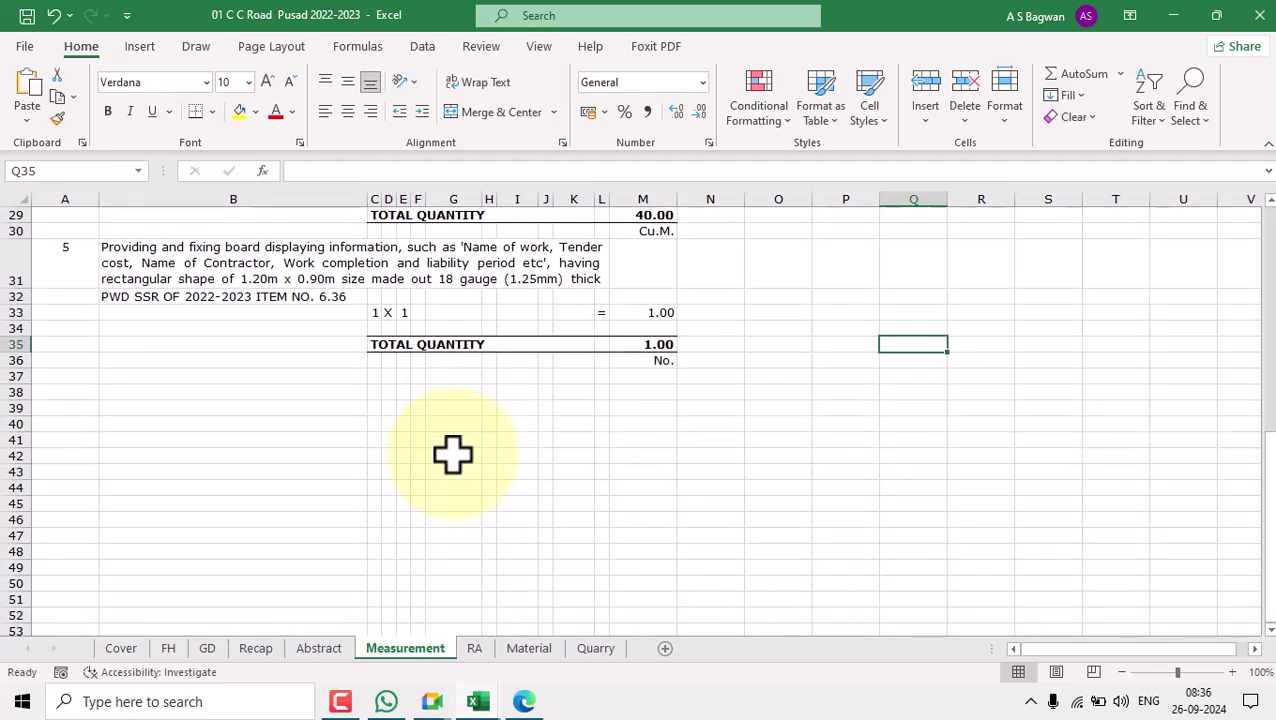
In Edge, examine the cement and aggregate testing charges in the MaterialtestingSSR_24_25 PDF and recheck the royalty note in SSR_2022-23.
{"action": "left_click", "coordinate": [525, 698]}
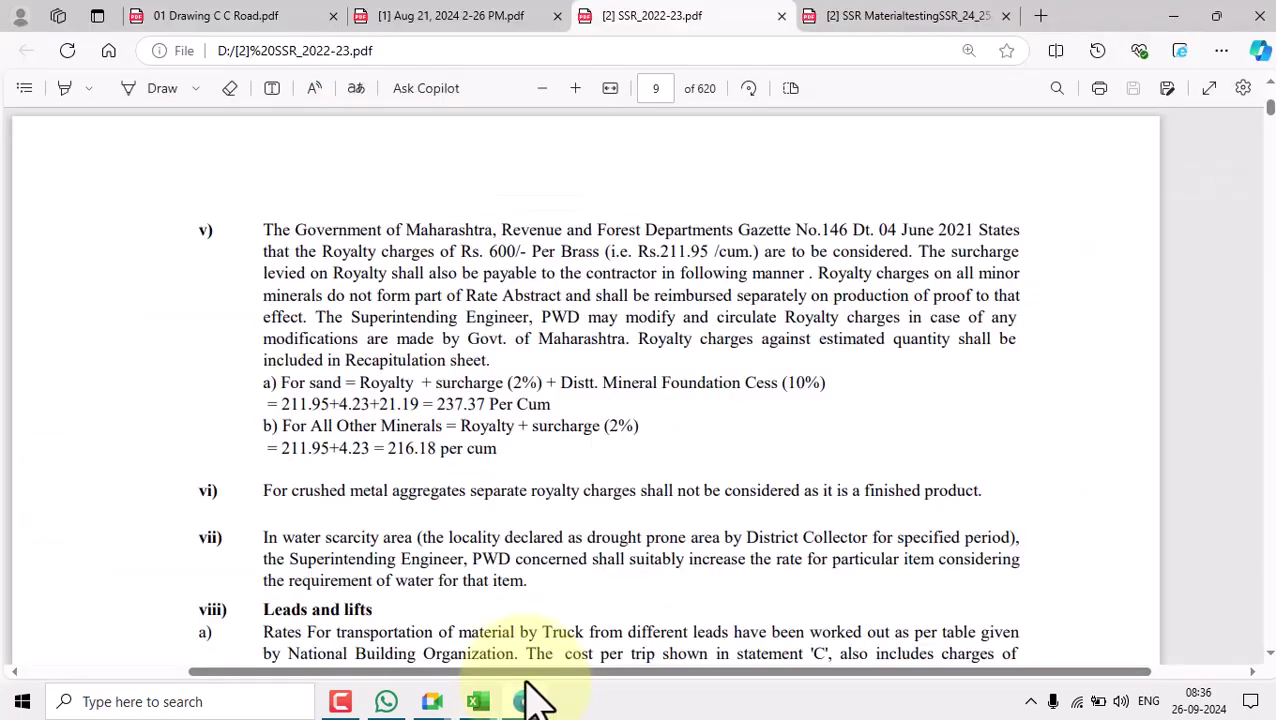
{"action": "left_click", "coordinate": [828, 16]}
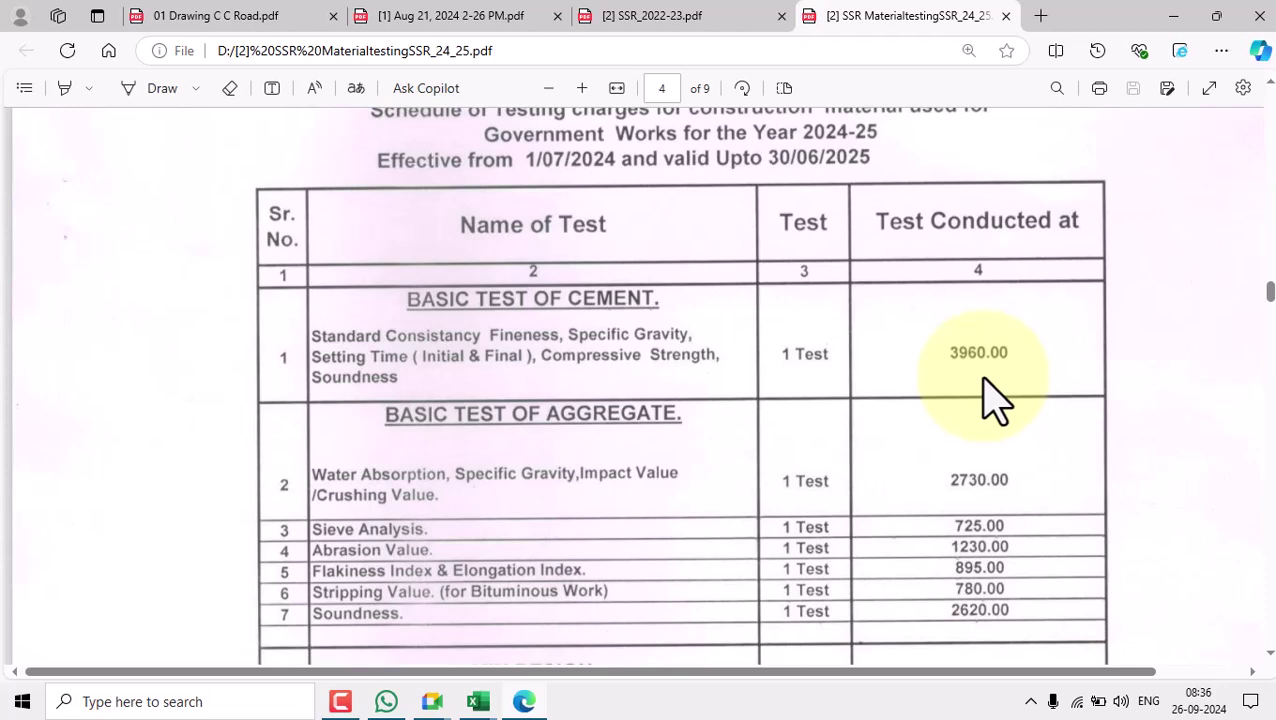
{"action": "scroll", "coordinate": [990, 410], "scroll_direction": "down", "scroll_amount": 3}
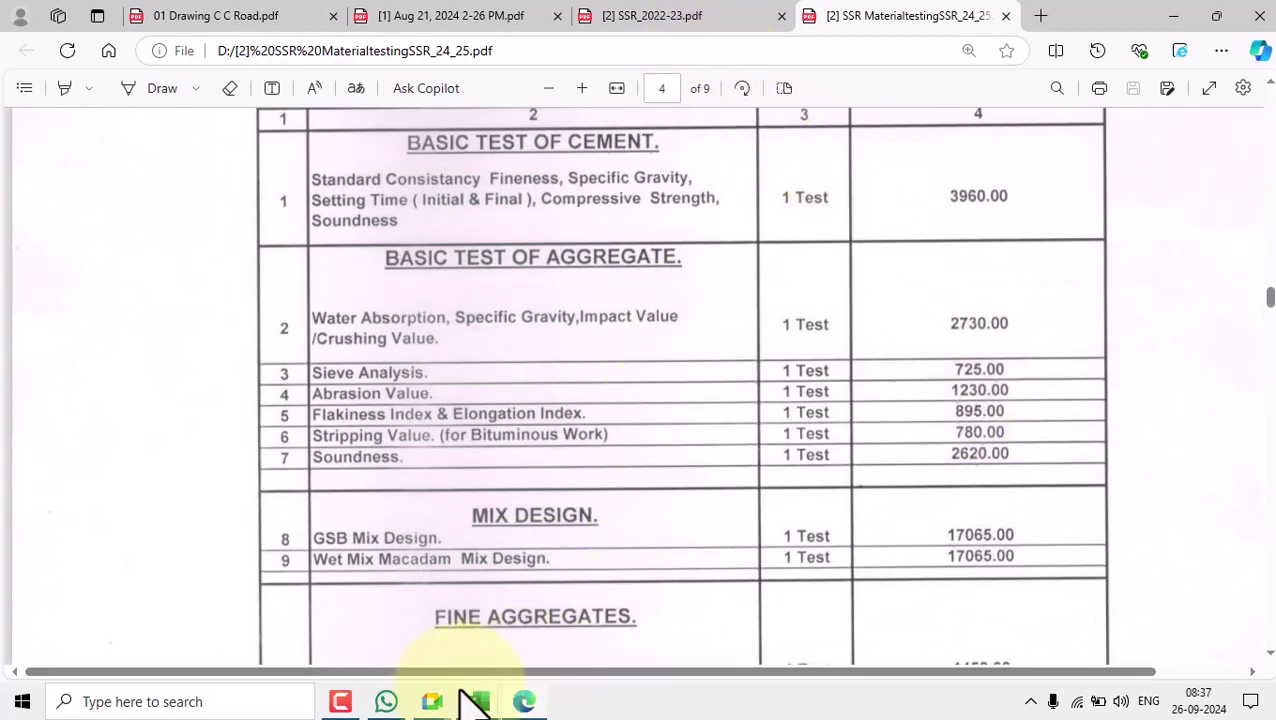
{"action": "left_click", "coordinate": [672, 20]}
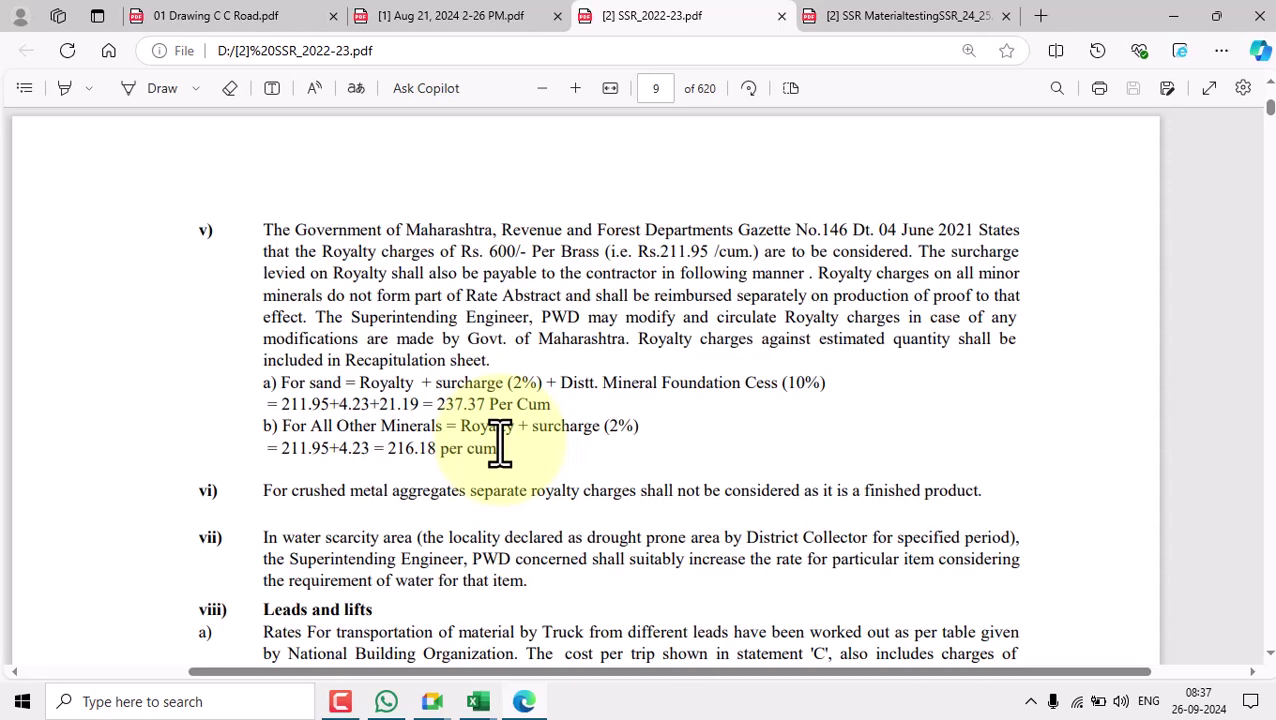
Switch back to the Excel estimate and review the Measurement sheet from its heading and item 1.
{"action": "mouse_move", "coordinate": [484, 692]}
{"action": "left_click", "coordinate": [425, 640]}
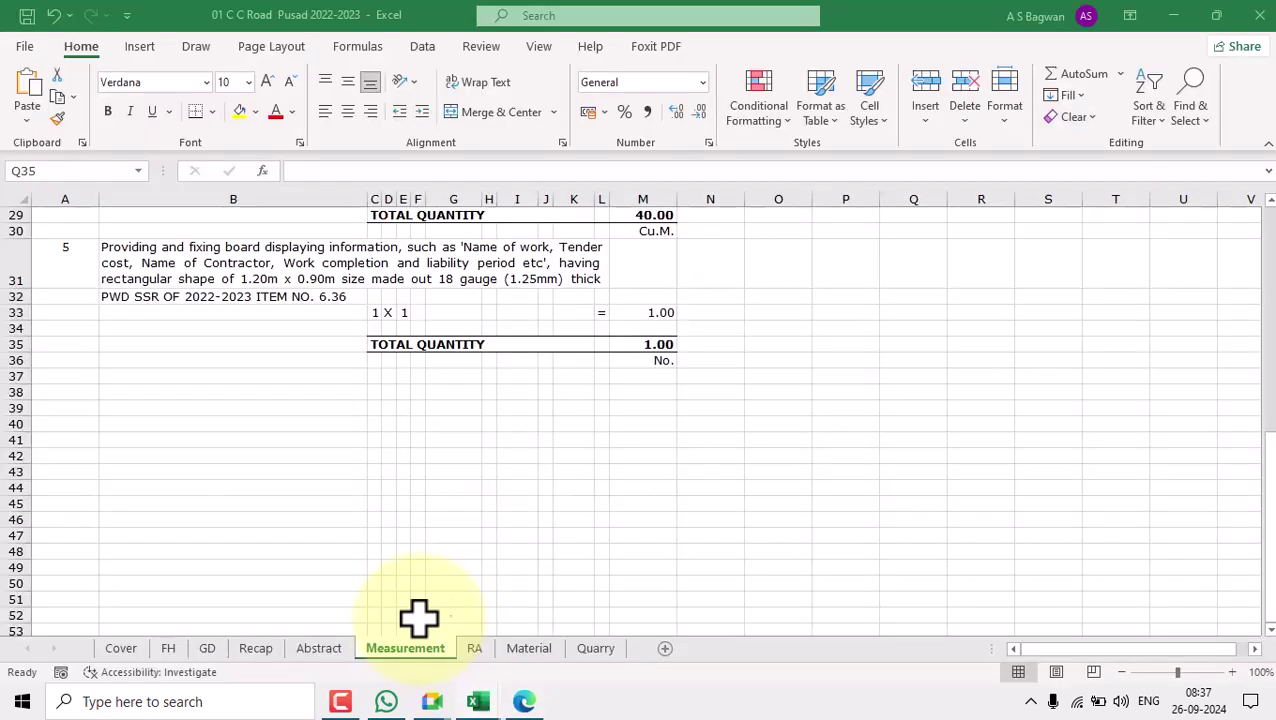
{"action": "left_click_drag", "start_coordinate": [1268, 541], "coordinate": [1264, 205]}
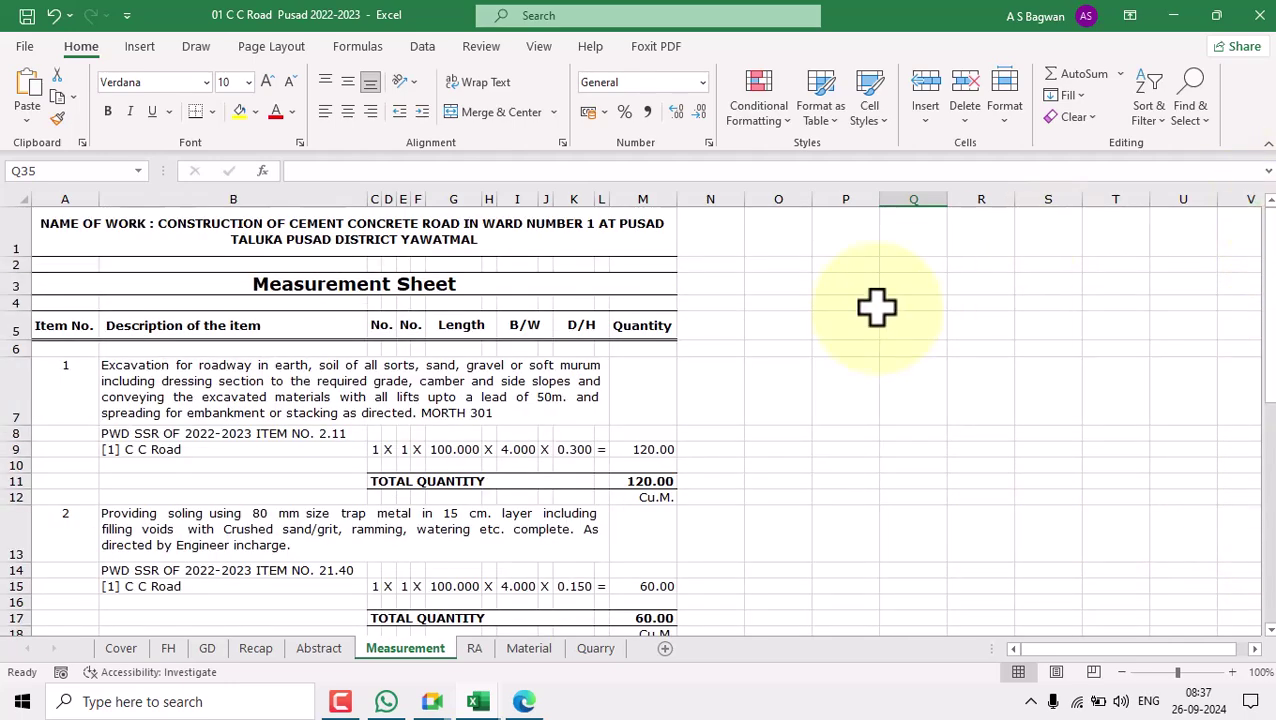